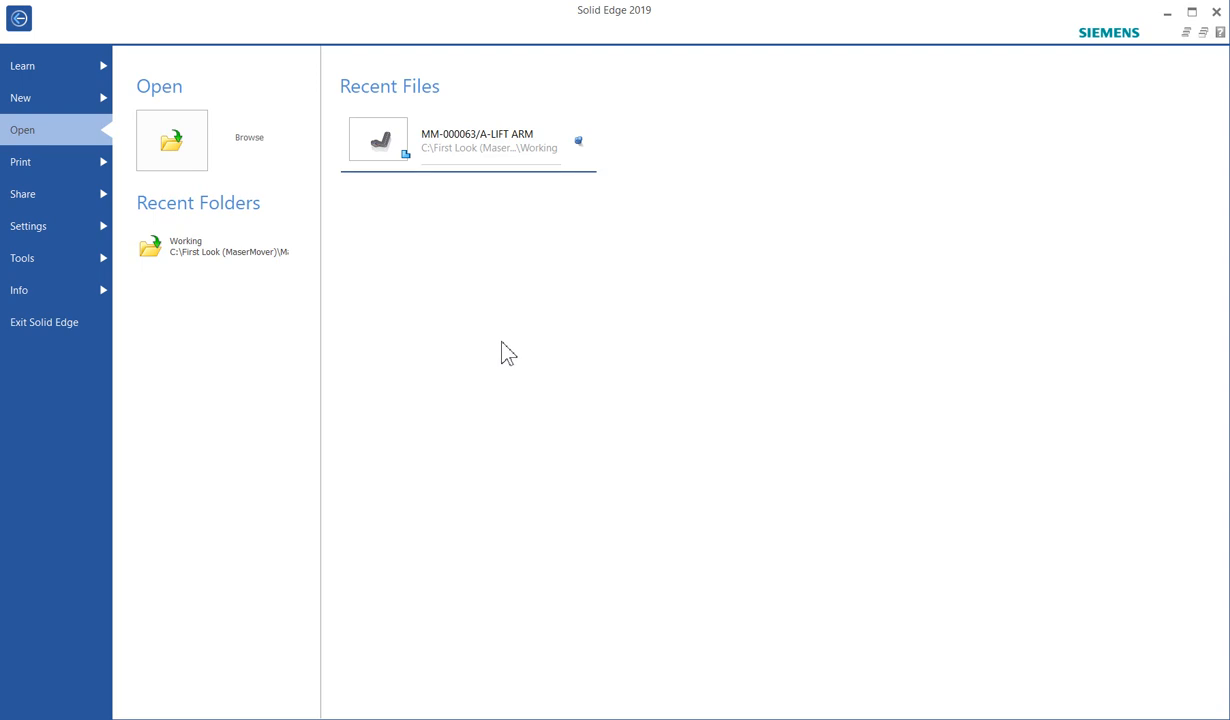
# Step: Browse for a file to open and go to the C:\Fundamentals\ST10_Parts folder
pyautogui.click(176, 159)
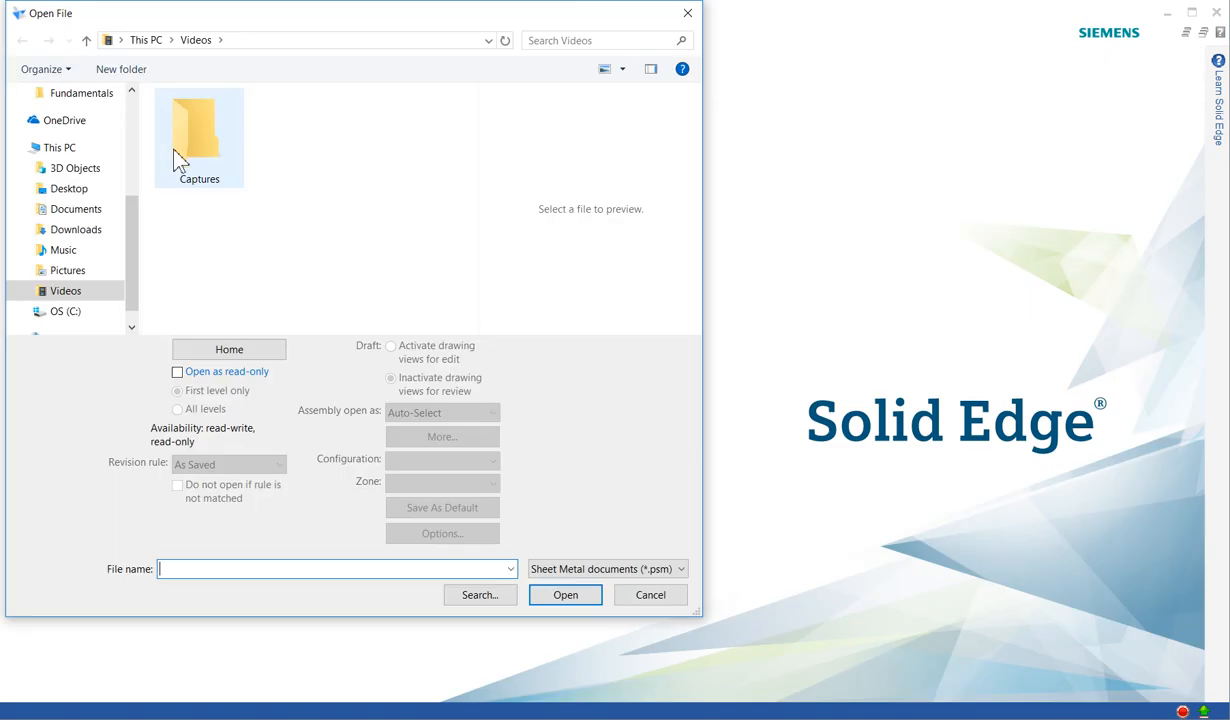
pyautogui.click(76, 317)
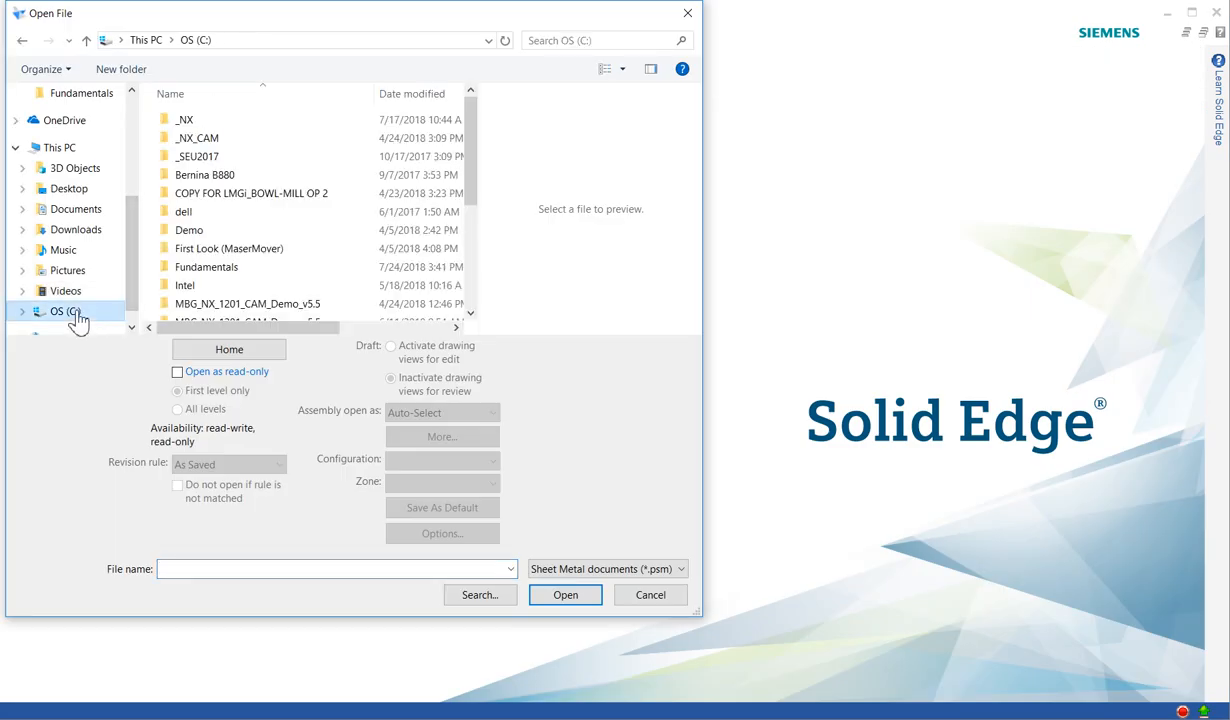
pyautogui.scroll(-1, 475, 140)
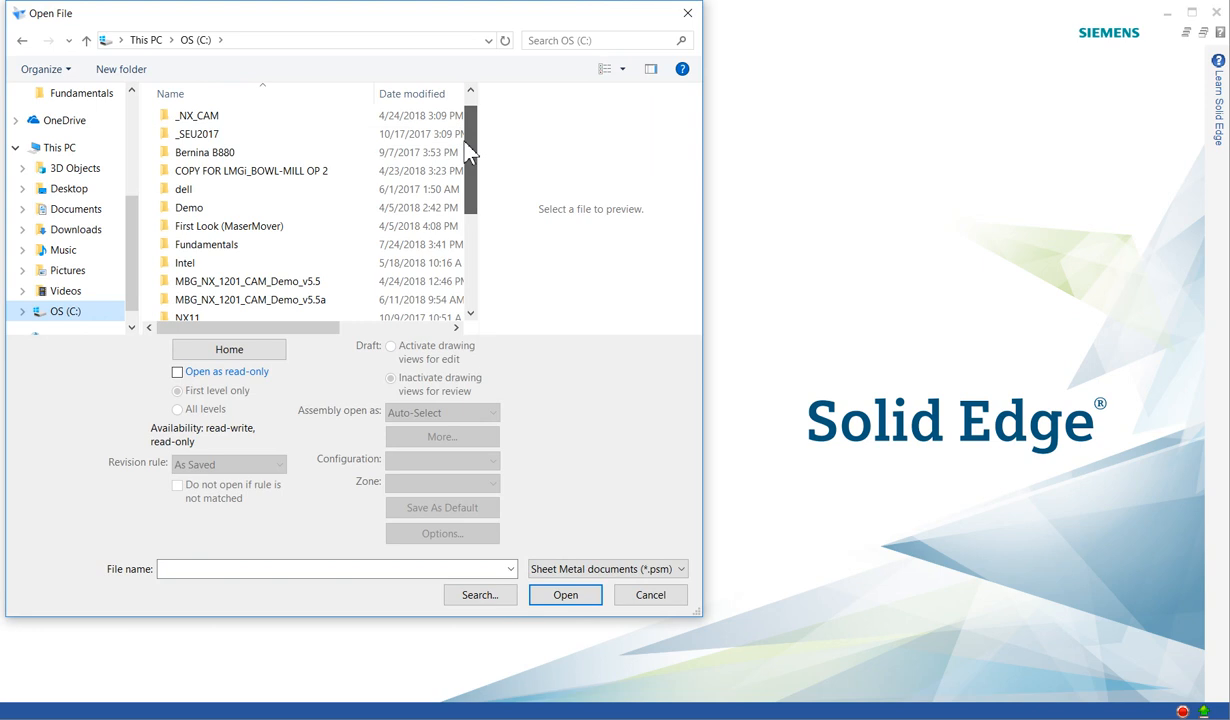
pyautogui.doubleClick(215, 244)
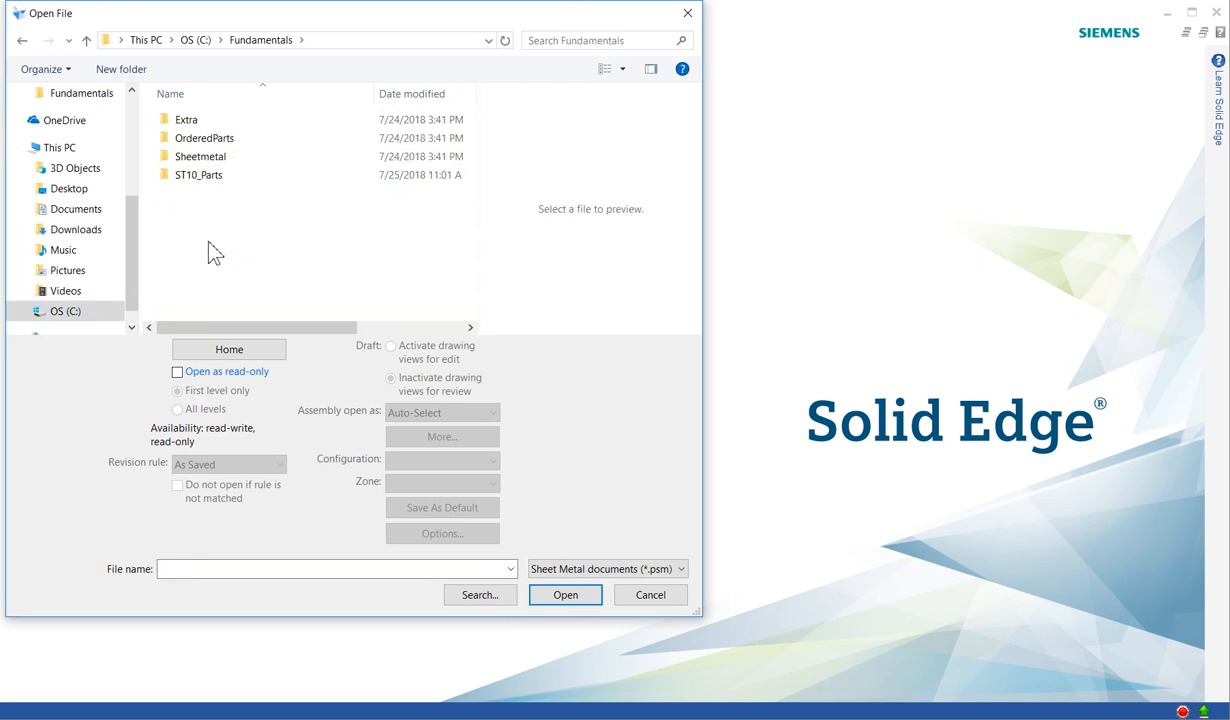
pyautogui.doubleClick(193, 177)
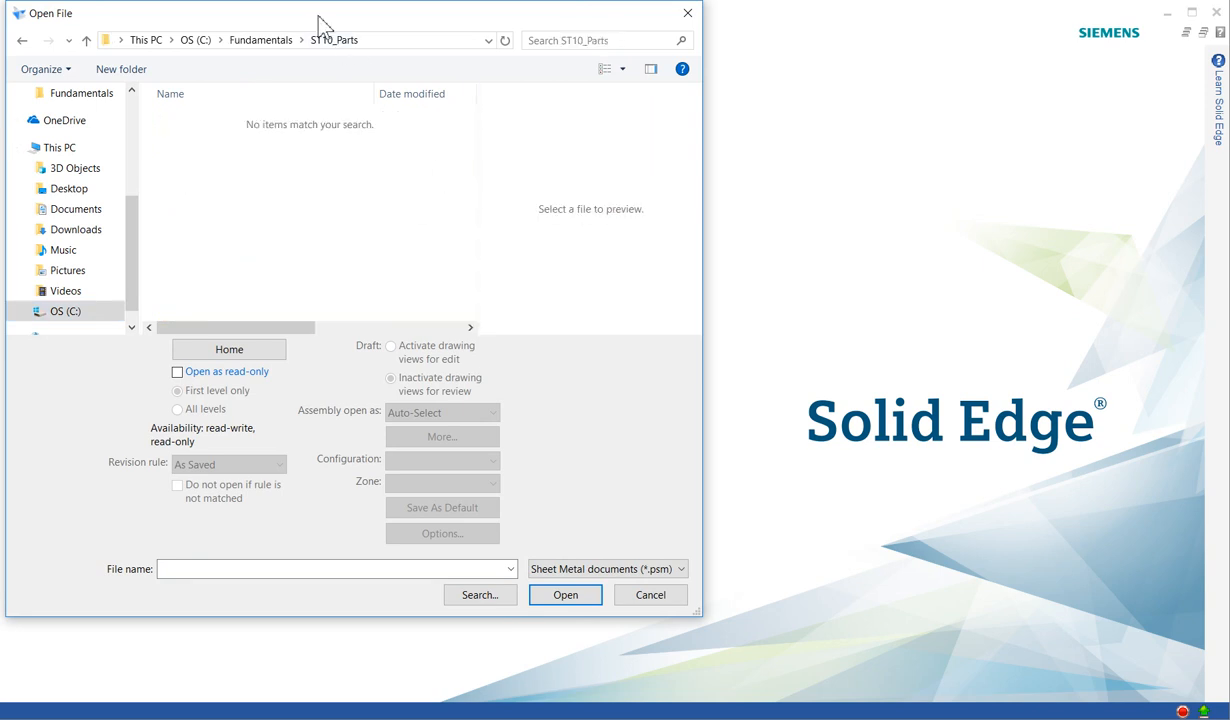
pyautogui.moveTo(318, 25); pyautogui.dragTo(410, 60)
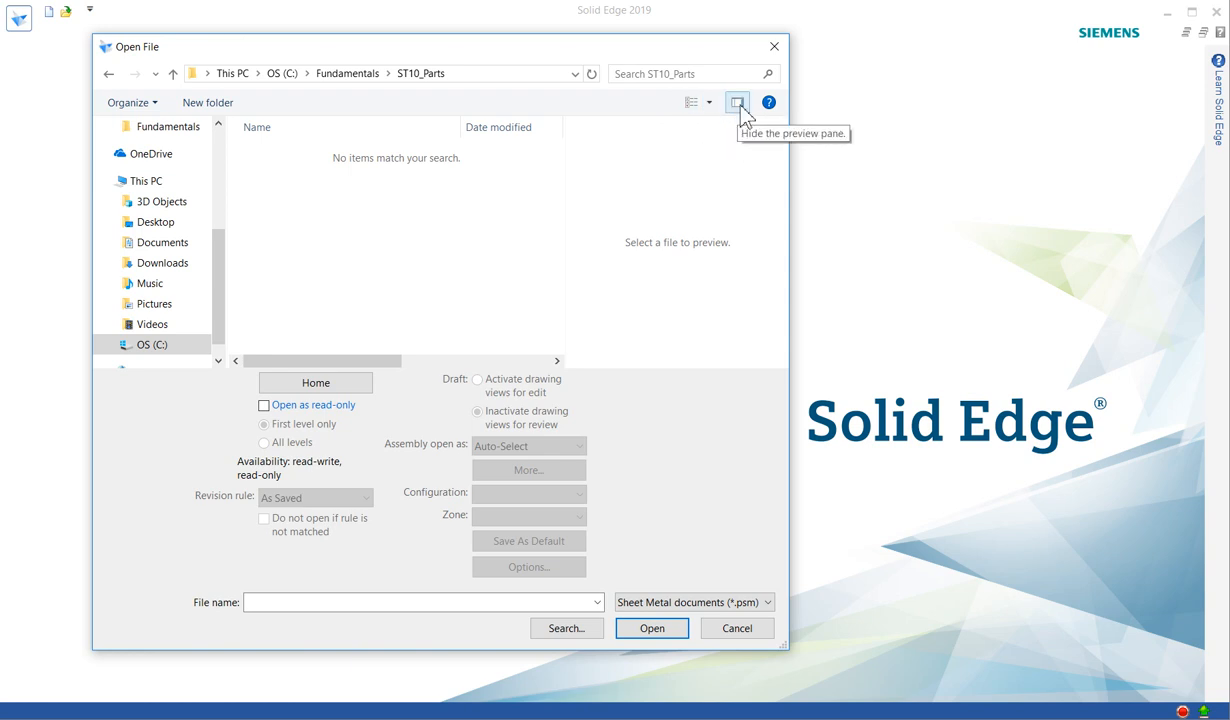
pyautogui.click(708, 103)
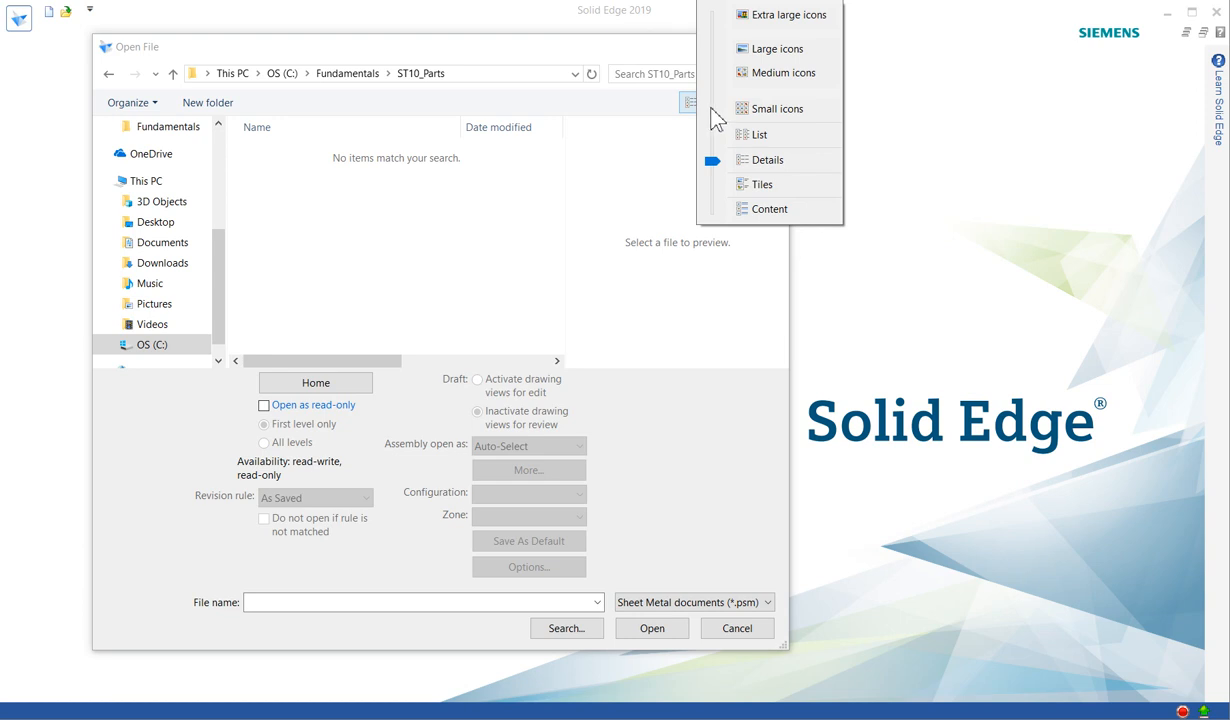
pyautogui.click(640, 106)
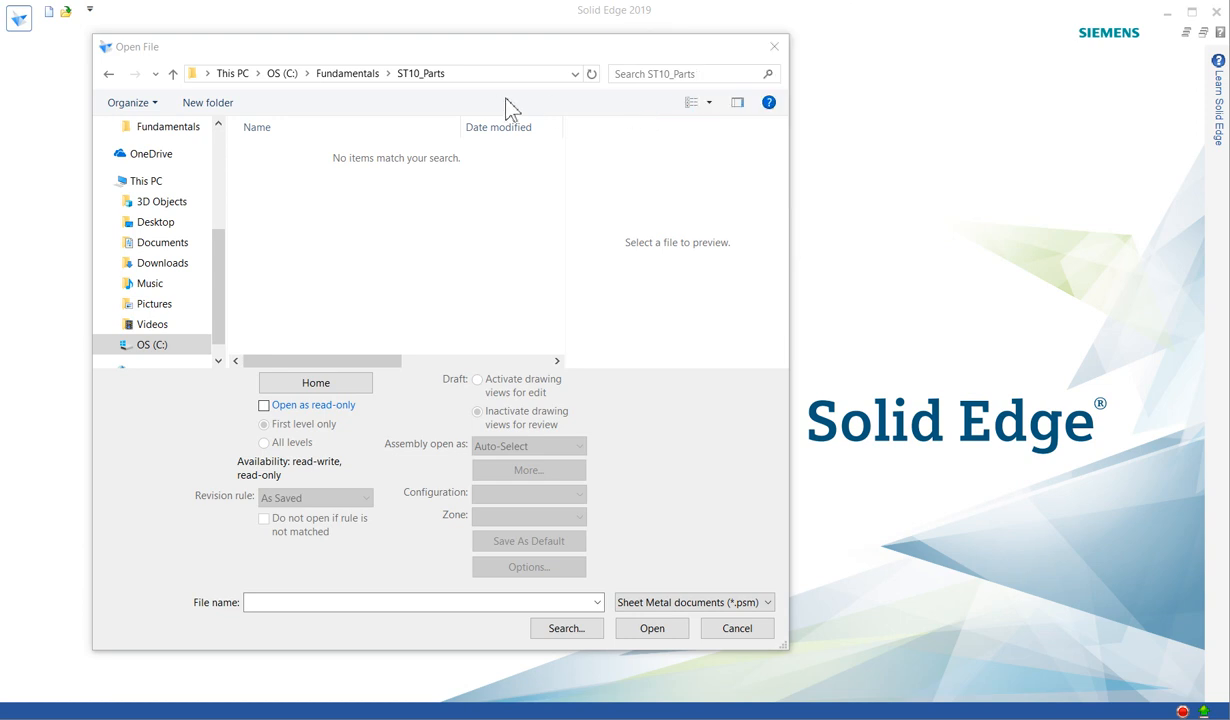
pyautogui.click(643, 74)
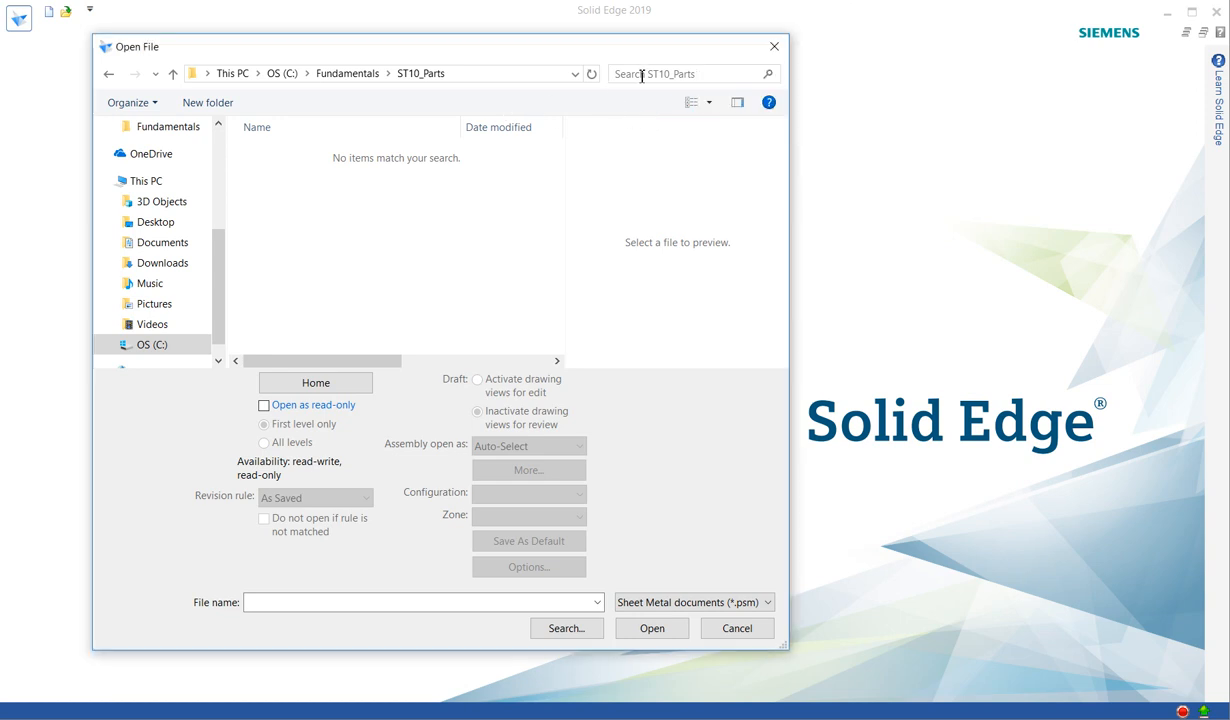
pyautogui.click(578, 106)
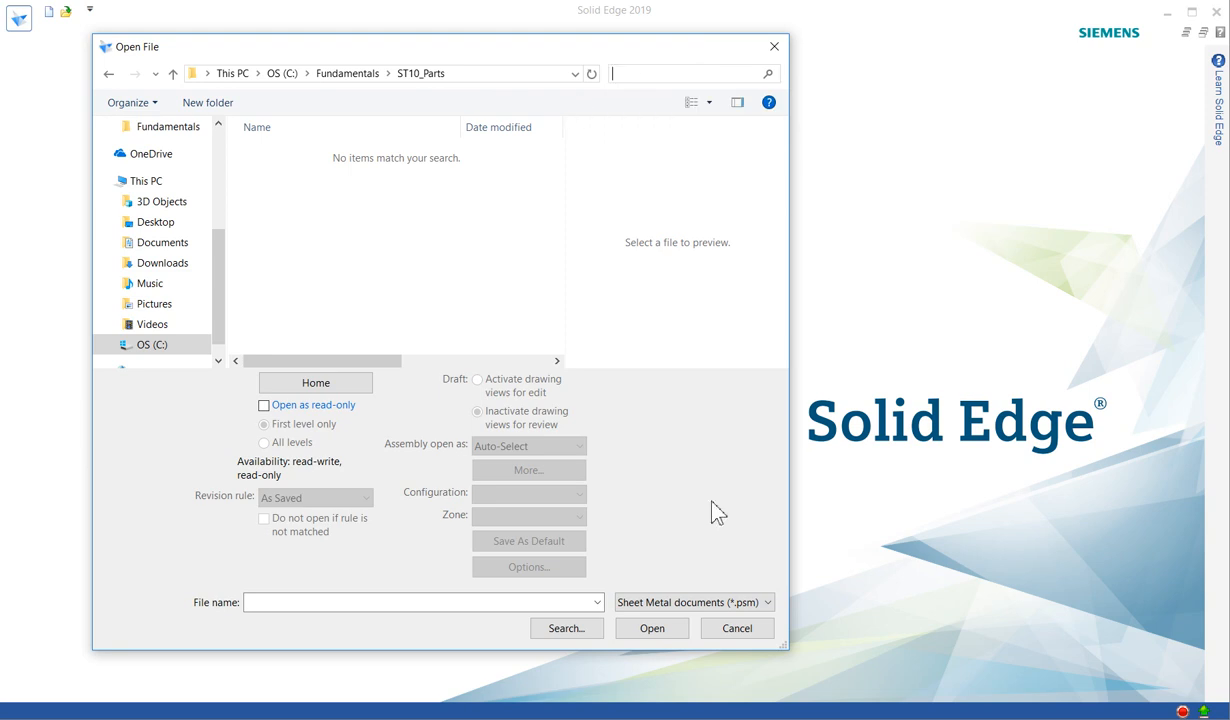
# Step: Preview annotation_fan.par among all Solid Edge documents, and list only the Top Level Assembly documents
pyautogui.click(735, 603)
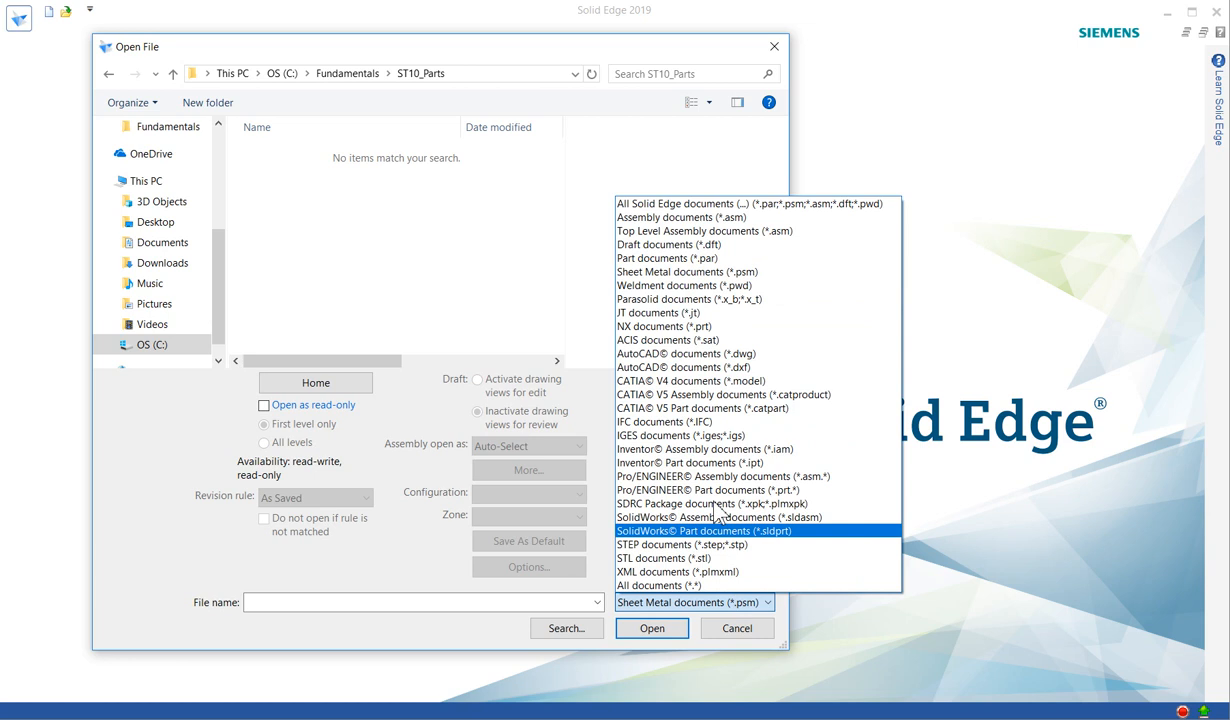
pyautogui.click(670, 205)
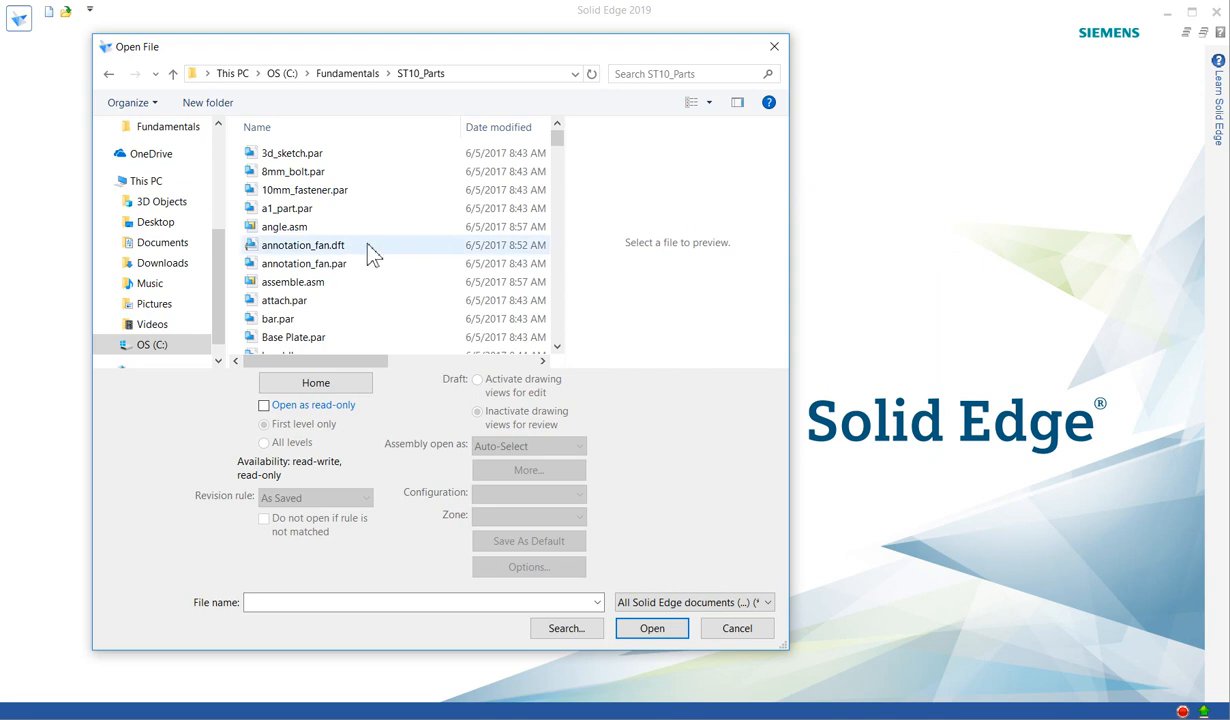
pyautogui.click(333, 246)
pyautogui.click(304, 266)
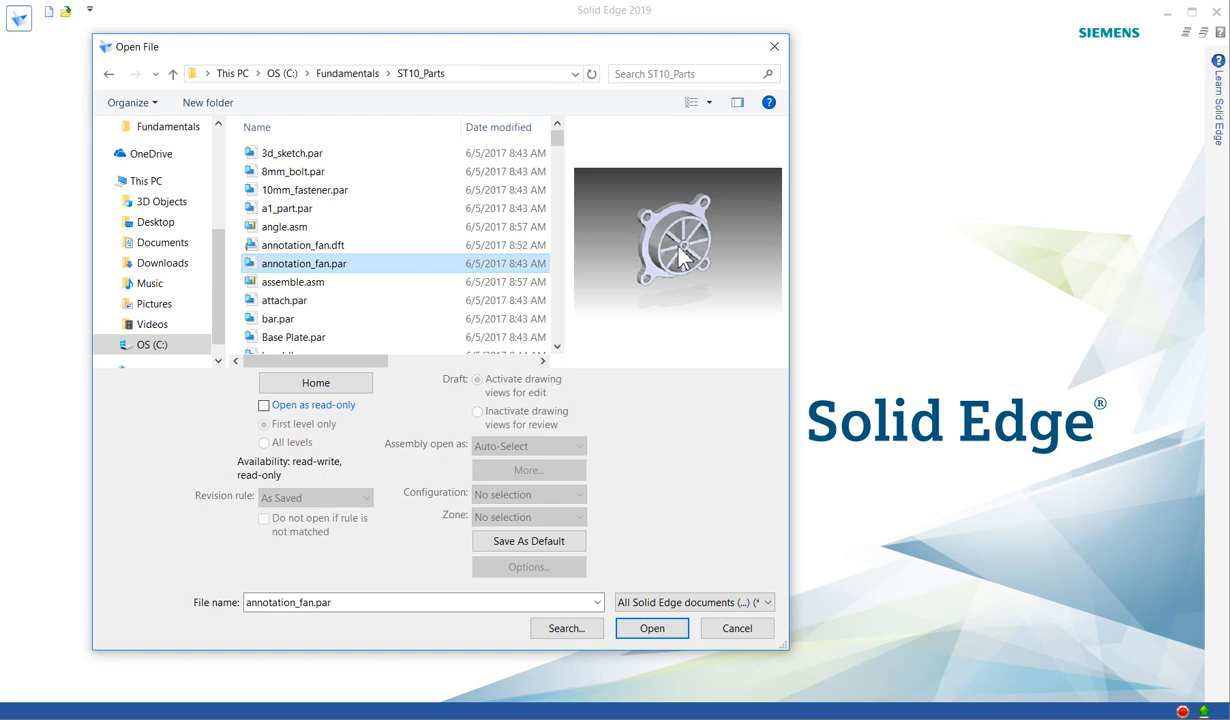
pyautogui.click(757, 603)
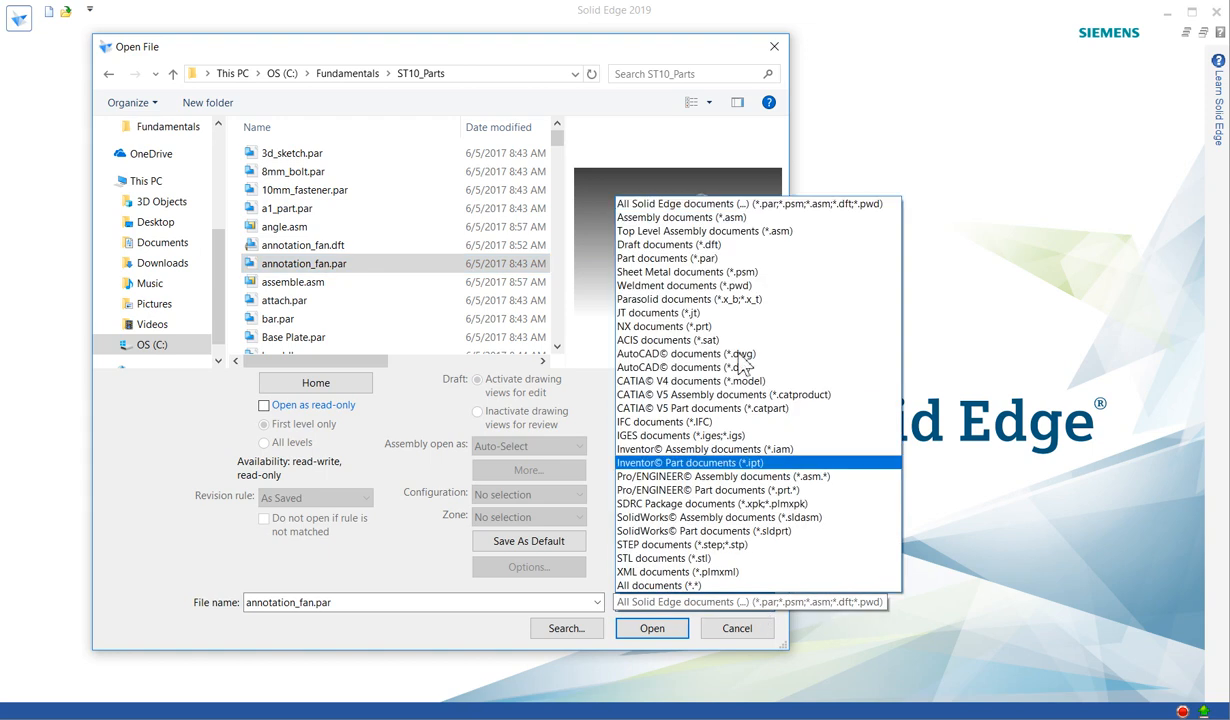
pyautogui.click(700, 231)
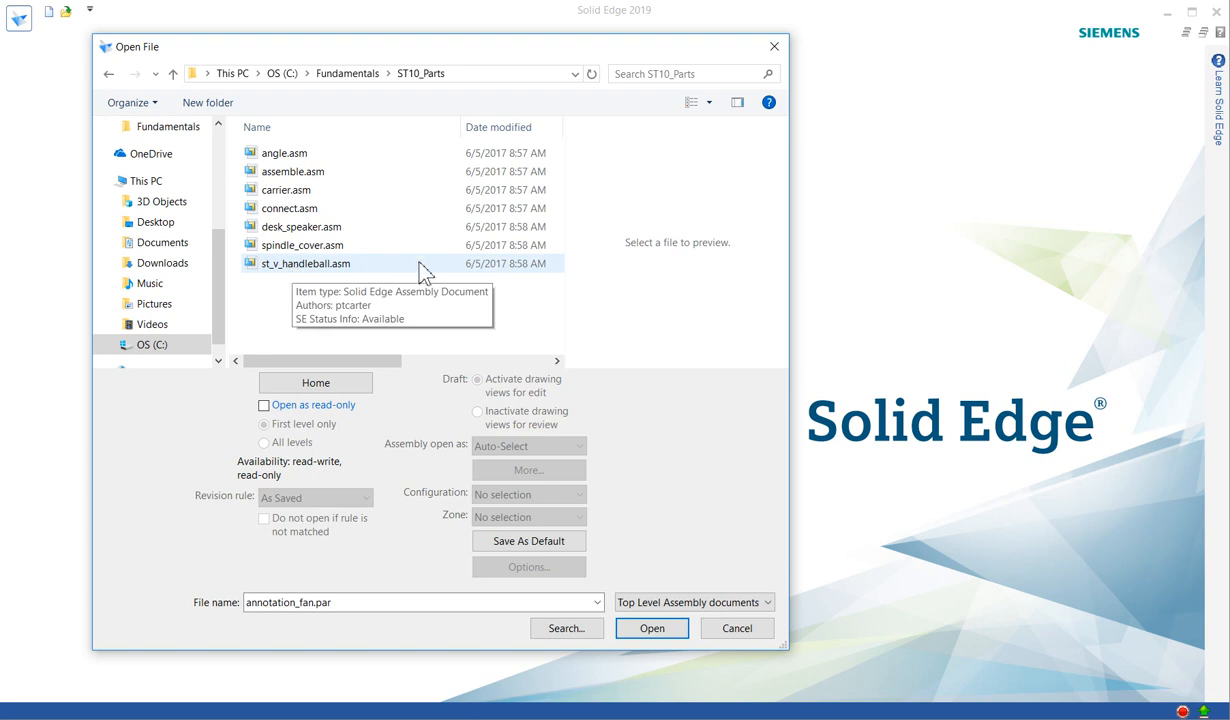
# Step: Filter the file list to Part documents (*.par) and open bearblk.par
pyautogui.click(712, 605)
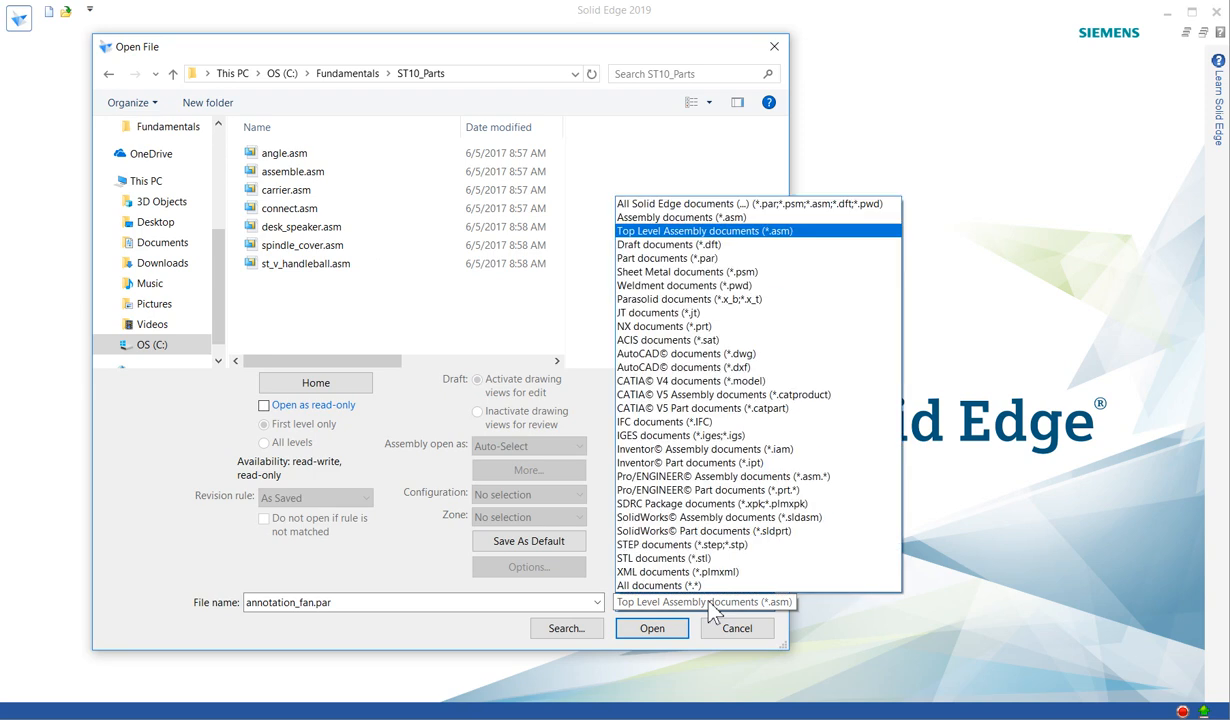
pyautogui.click(660, 259)
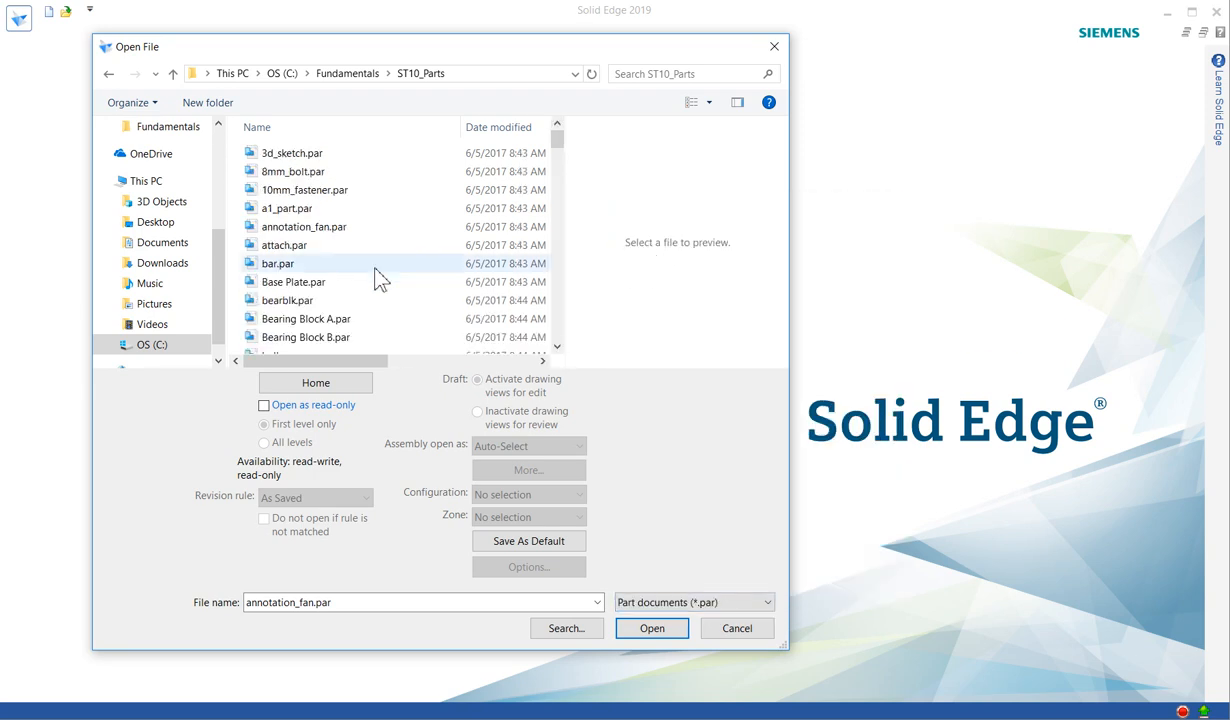
pyautogui.click(299, 304)
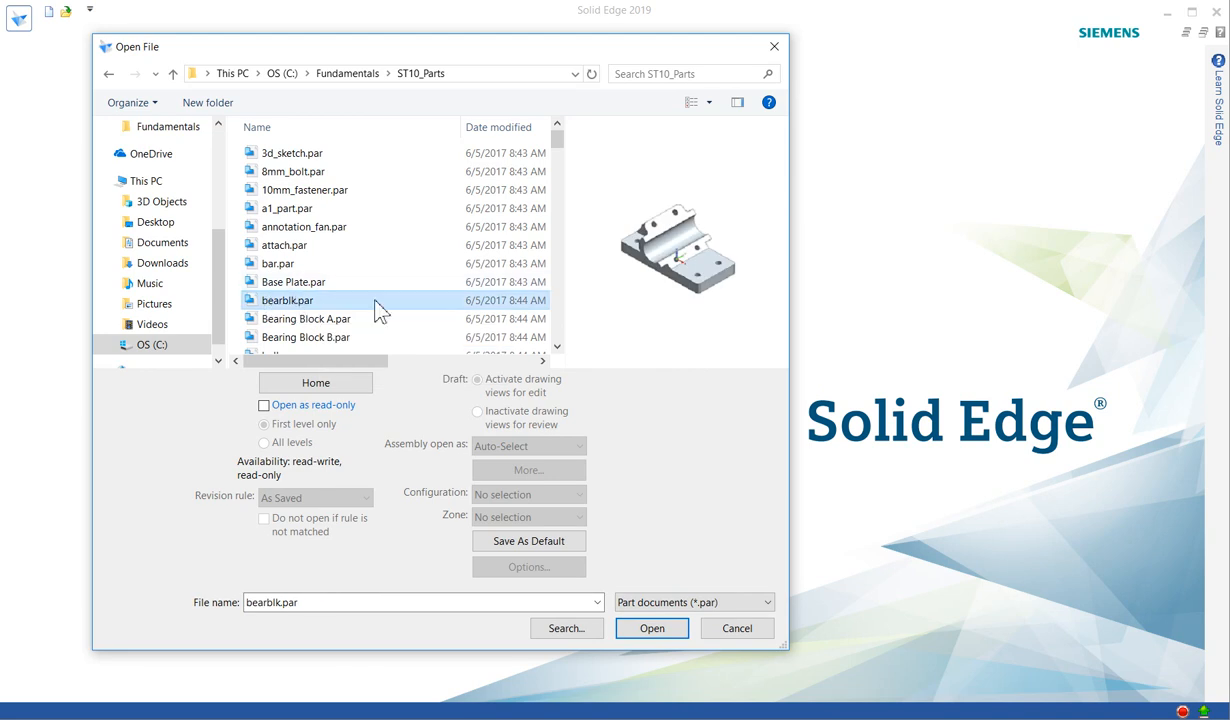
pyautogui.click(375, 301)
pyautogui.click(250, 298)
pyautogui.click(652, 628)
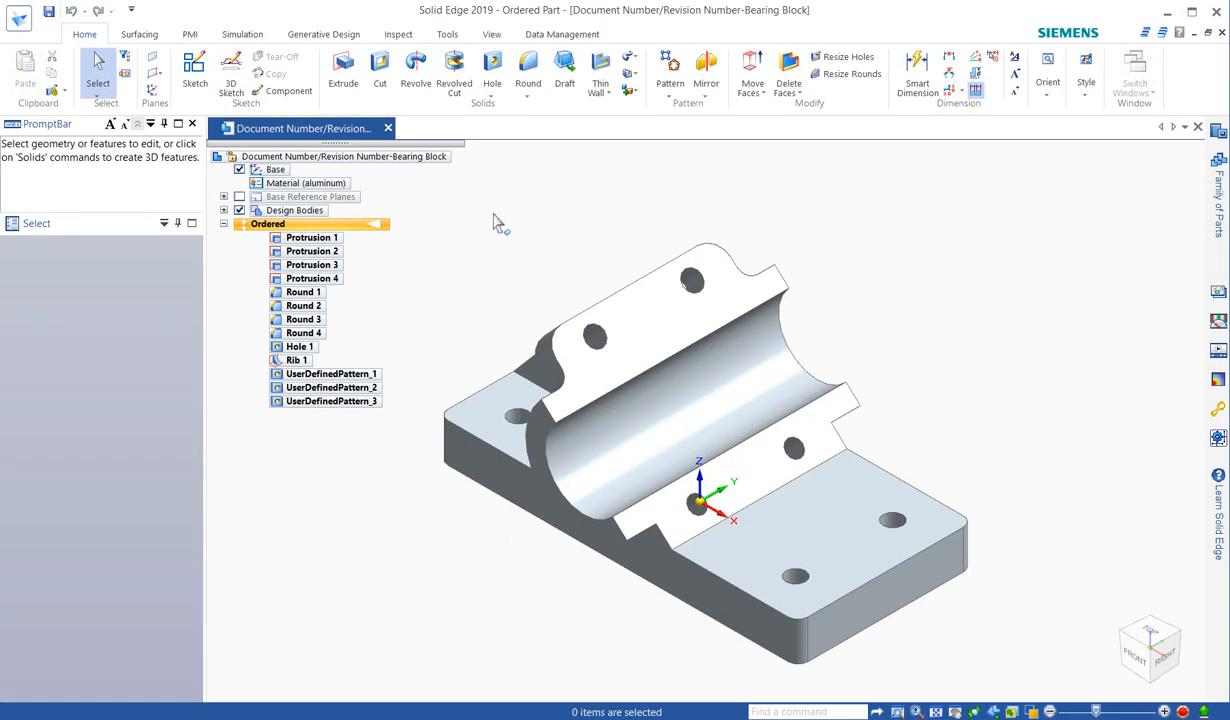
# Step: Switch the interface theme to Balanced - Solid Edge Default
pyautogui.moveTo(597, 212); pyautogui.dragTo(629, 202, button='middle')
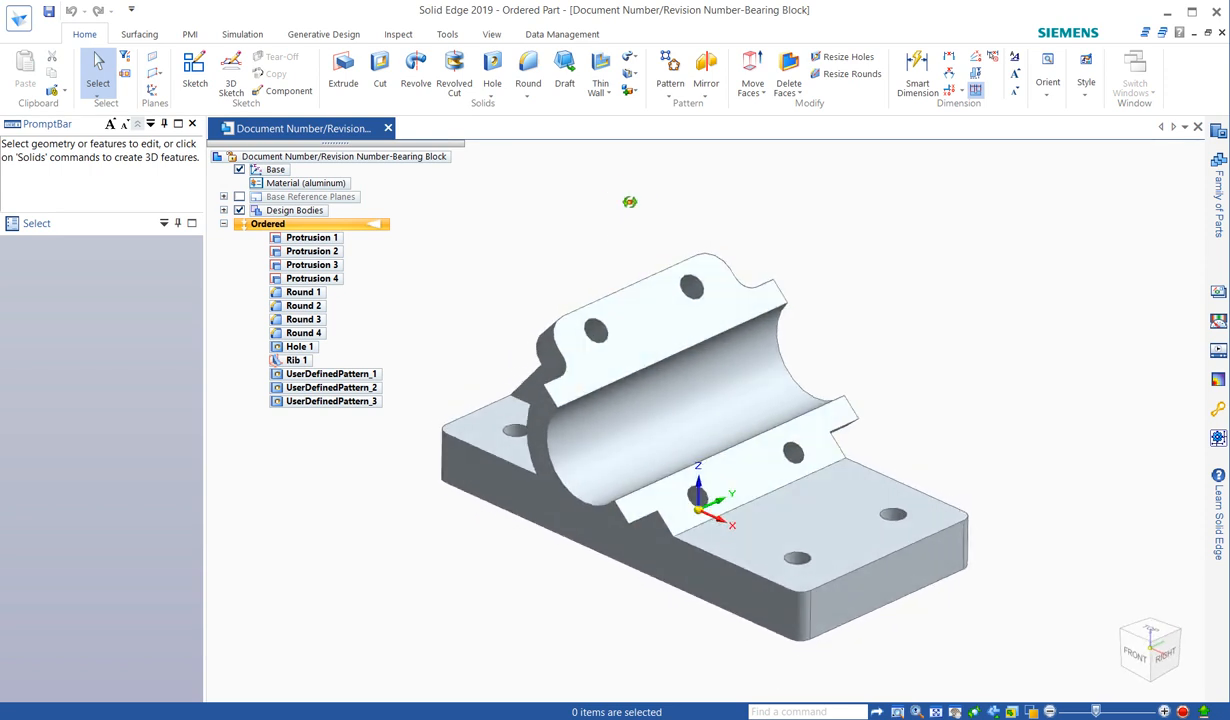
pyautogui.scroll(-1, 629, 204)
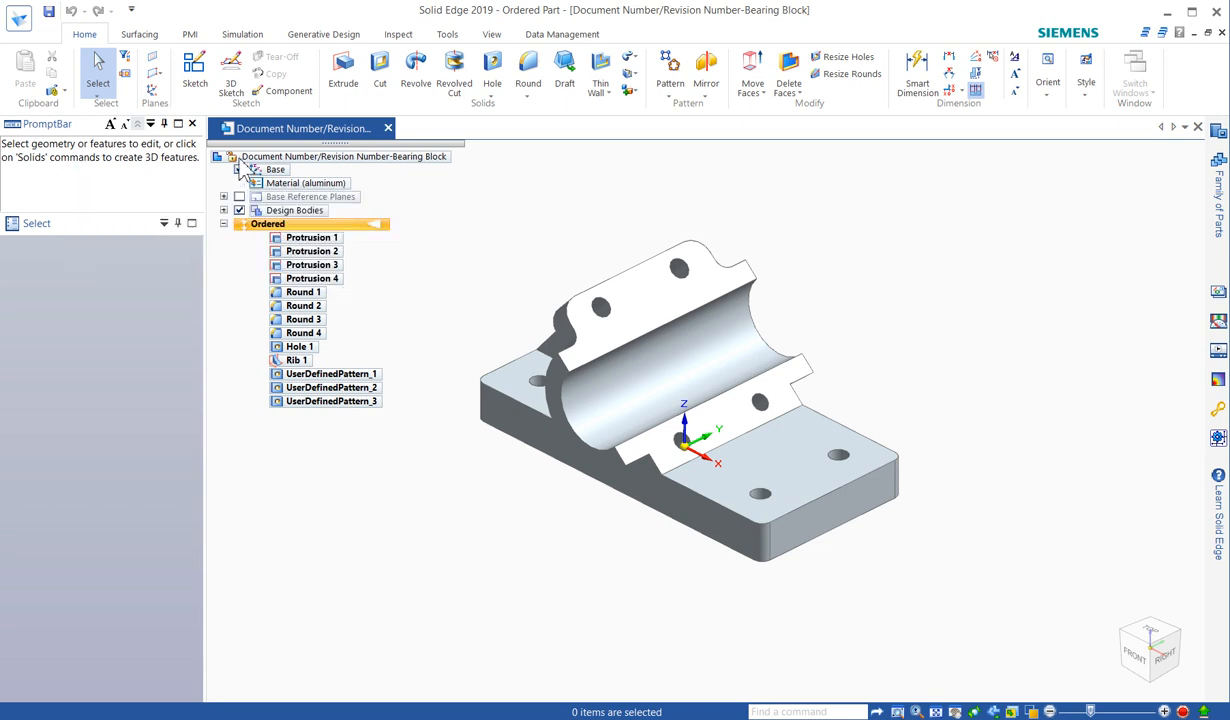
pyautogui.rightClick(526, 84)
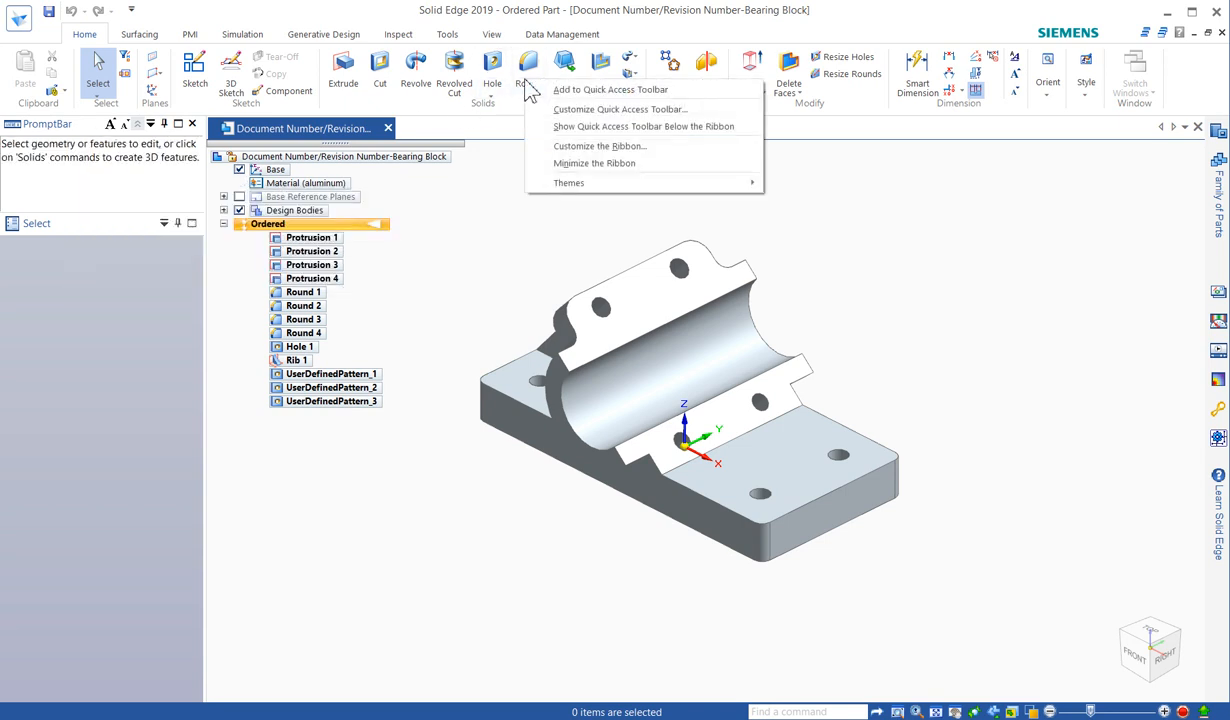
pyautogui.moveTo(613, 188)
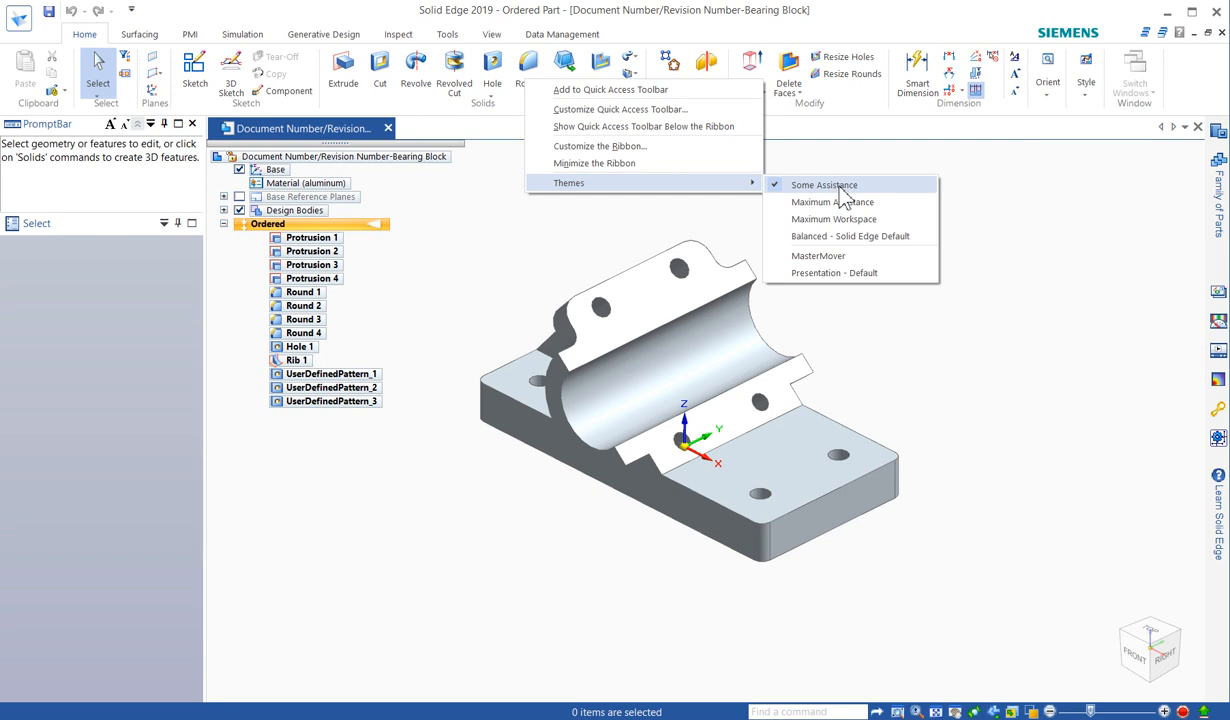
pyautogui.click(845, 237)
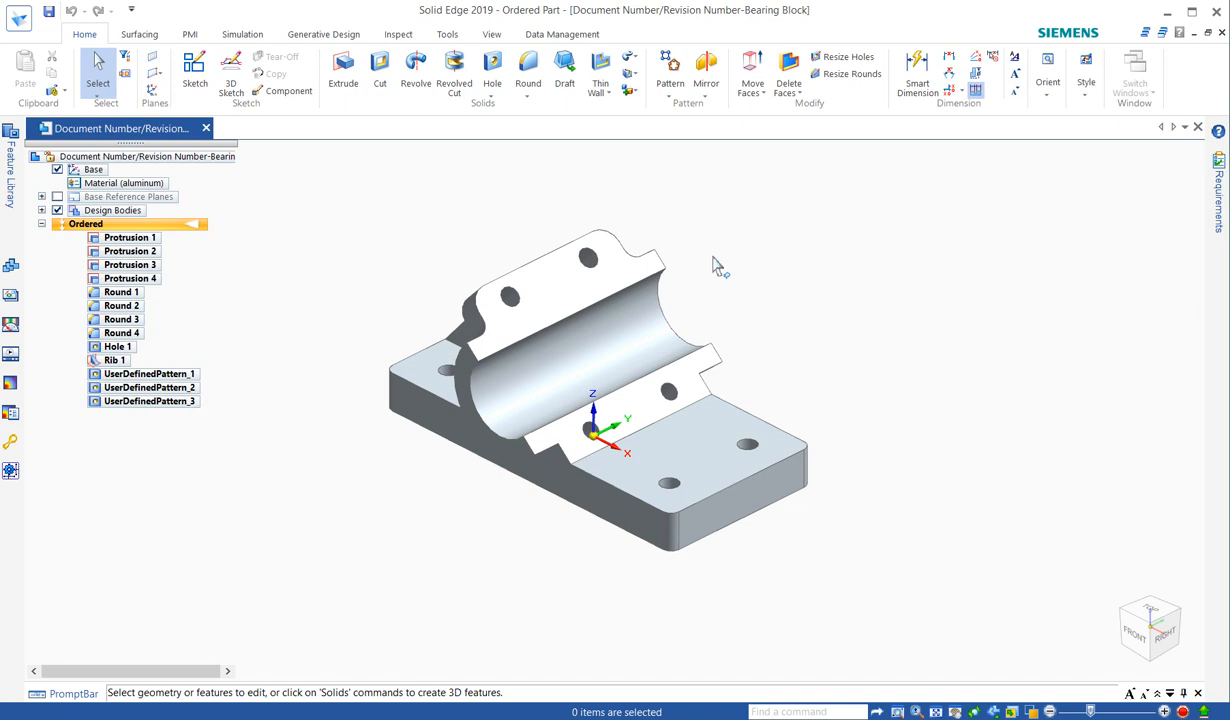
# Step: Examine the bearing block as a whole and close up around its flange and base holes
pyautogui.moveTo(713, 263)
pyautogui.mouseDown(button='middle')
pyautogui.moveTo(763, 267)
pyautogui.moveTo(723, 256)
pyautogui.moveTo(686, 217)
pyautogui.moveTo(610, 214)
pyautogui.moveTo(689, 218)
pyautogui.moveTo(728, 261)
pyautogui.moveTo(832, 282)
pyautogui.moveTo(890, 277)
pyautogui.moveTo(732, 263)
pyautogui.mouseUp(button='middle')
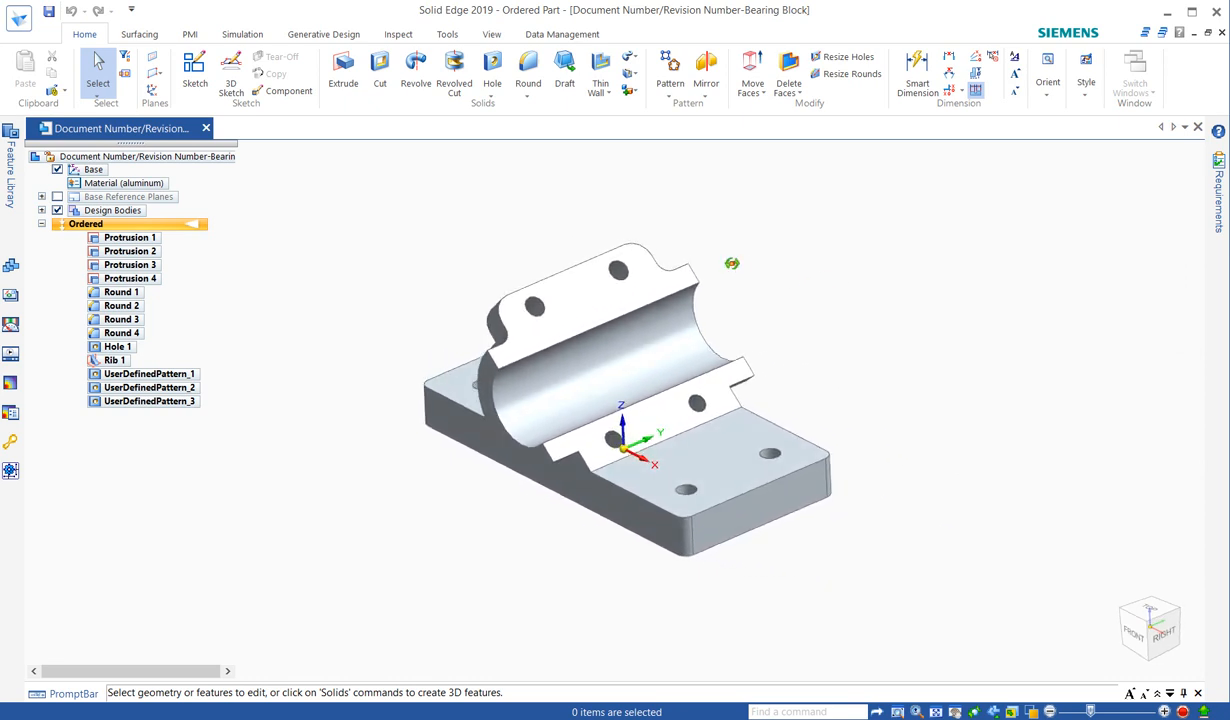
pyautogui.scroll(3, 735, 265)
pyautogui.scroll(-3, 738, 265)
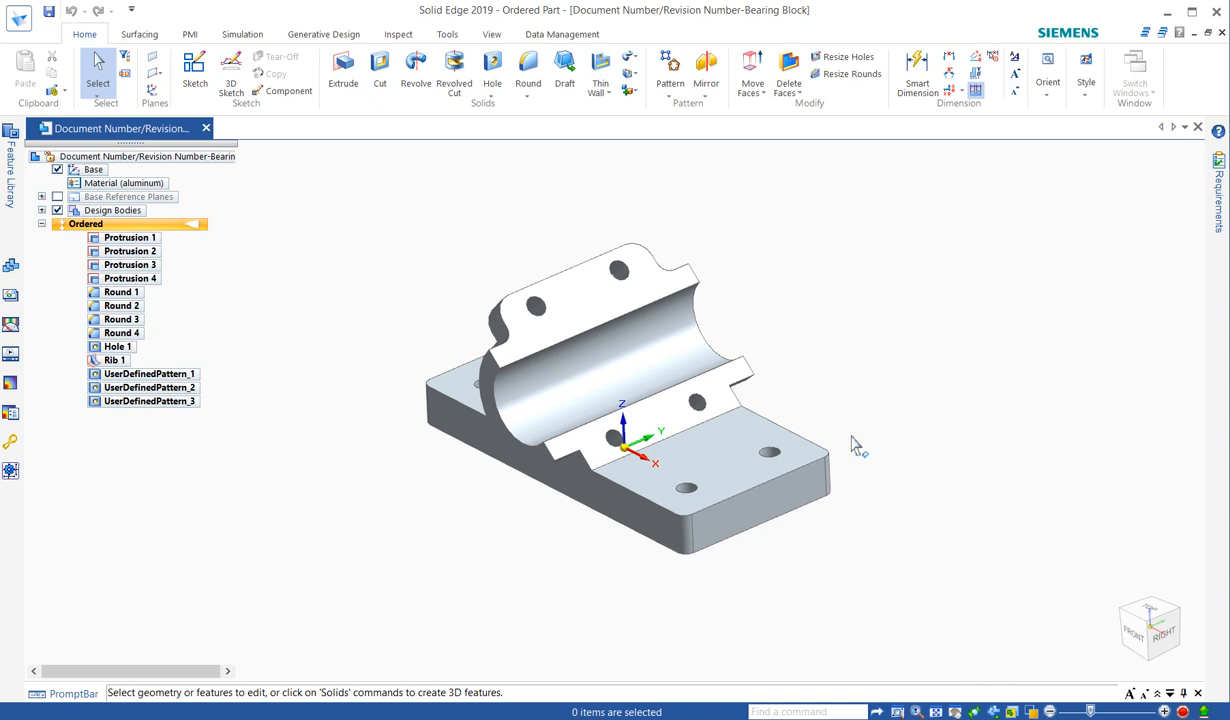
pyautogui.scroll(2, 855, 445)
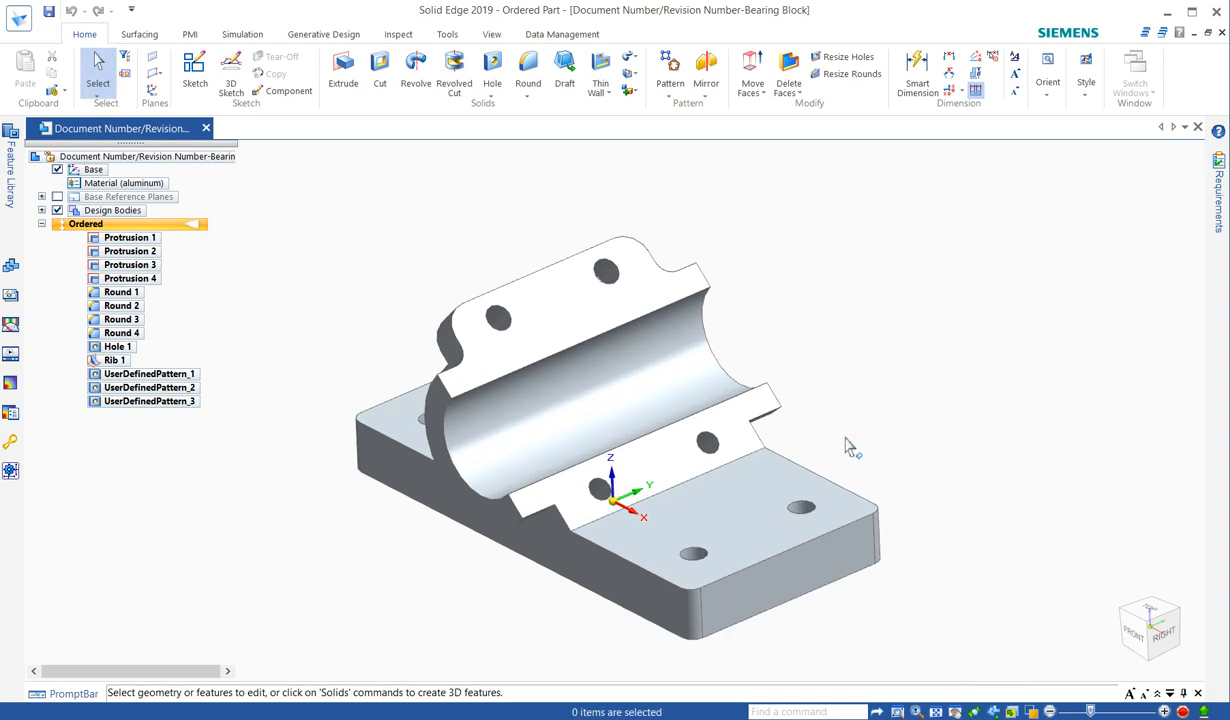
pyautogui.scroll(2, 815, 413)
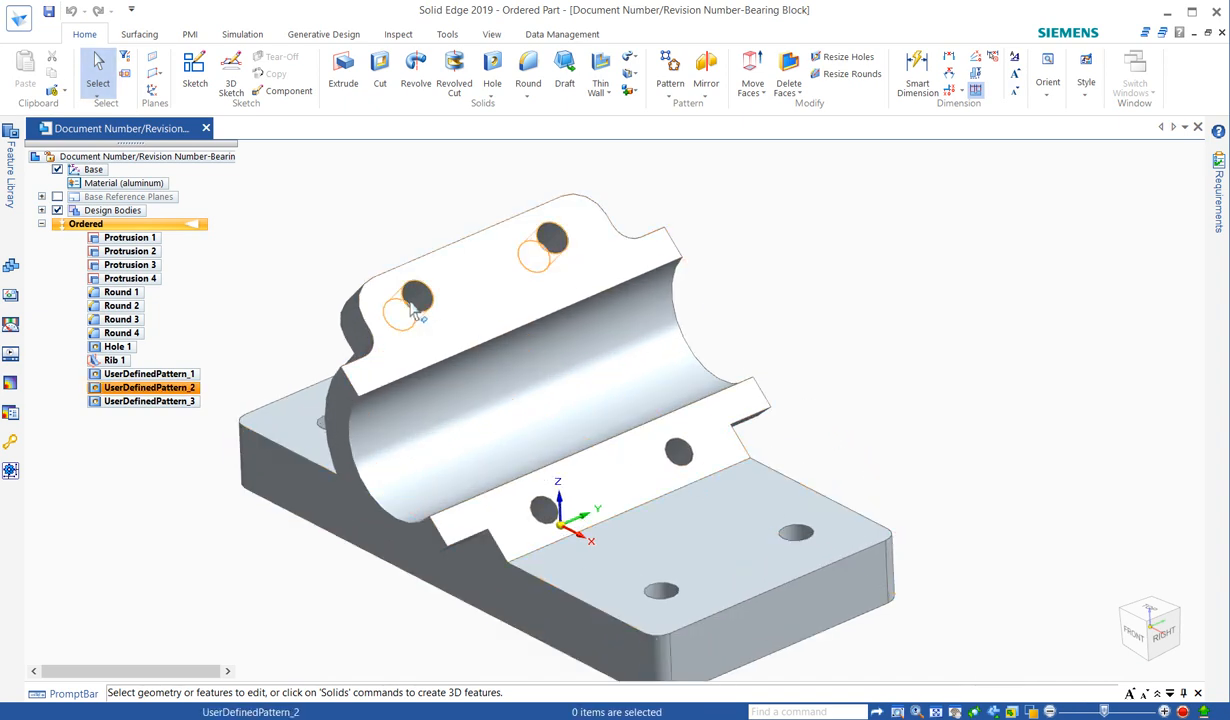
pyautogui.scroll(2, 413, 311)
pyautogui.scroll(5, 413, 311)
pyautogui.scroll(-6, 413, 311)
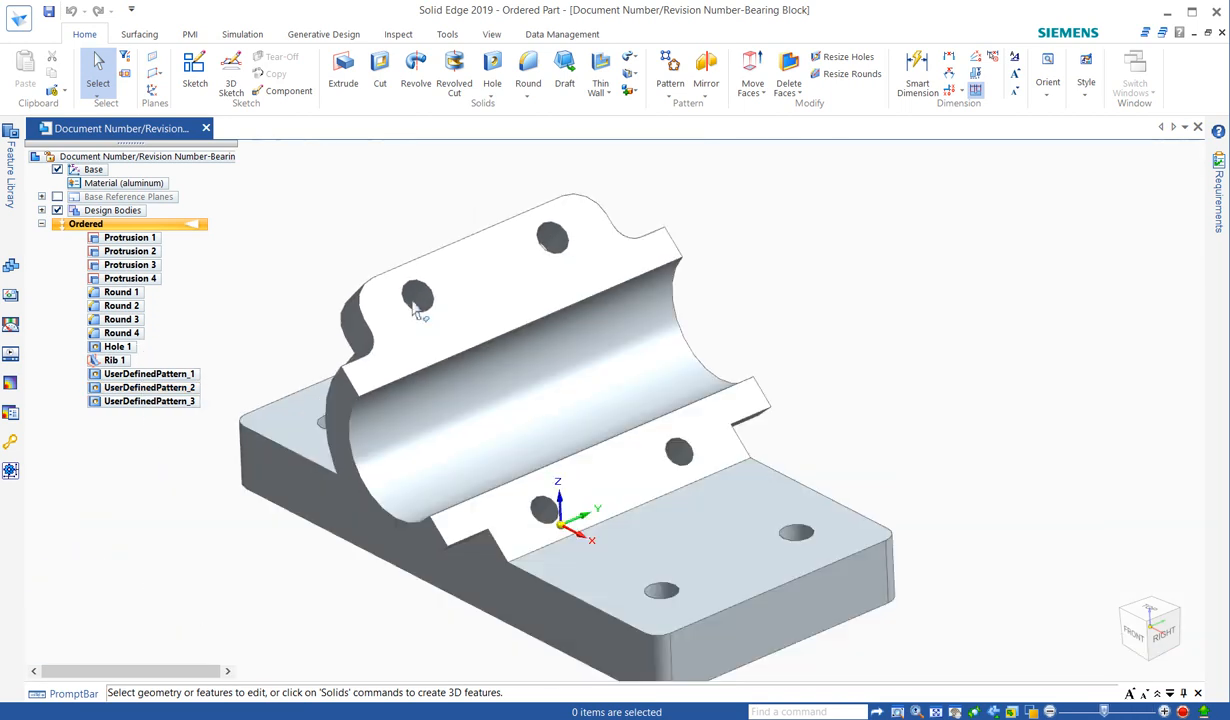
pyautogui.scroll(2, 806, 541)
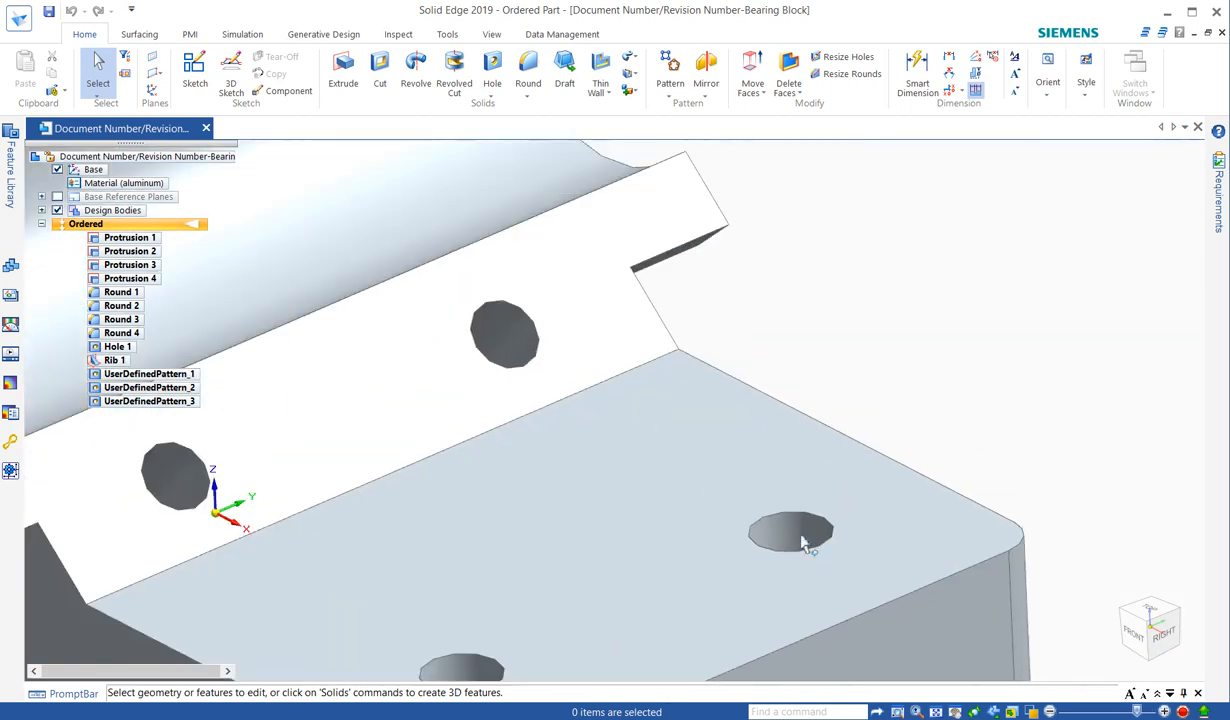
pyautogui.scroll(-2, 806, 541)
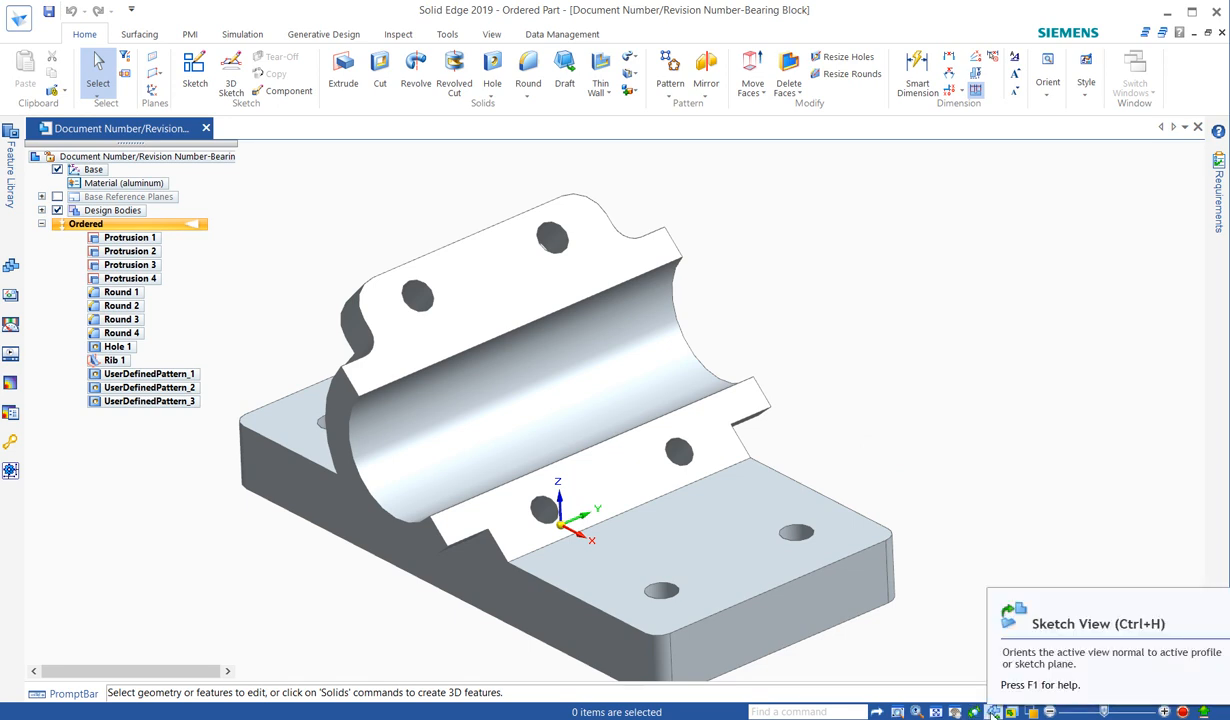
# Step: View the bearing block in the standard right, front and top orientations
pyautogui.moveTo(1170, 641)
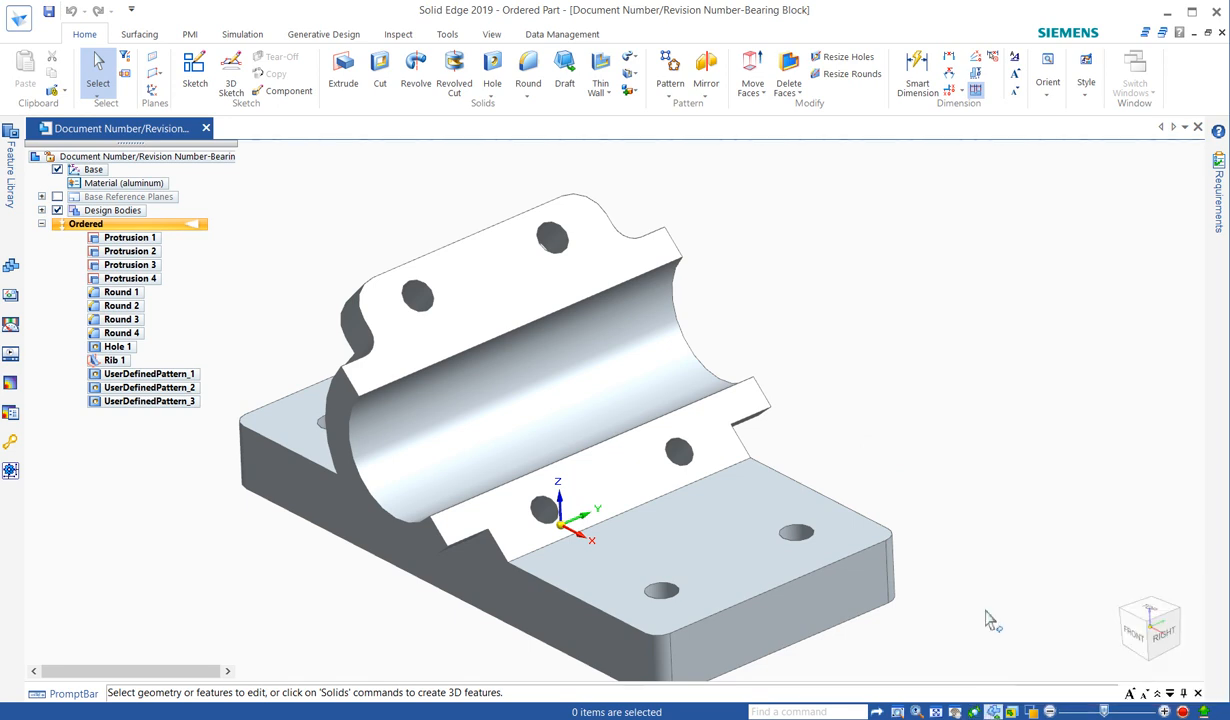
pyautogui.click(1168, 638)
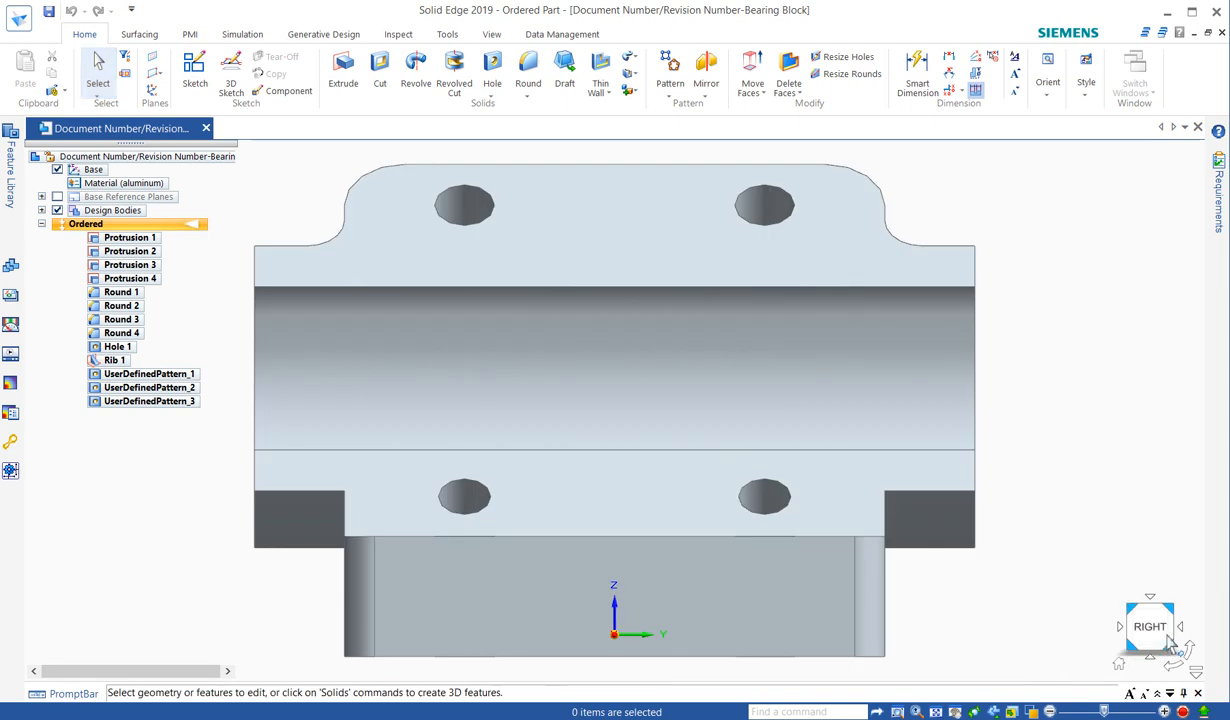
pyautogui.click(1121, 627)
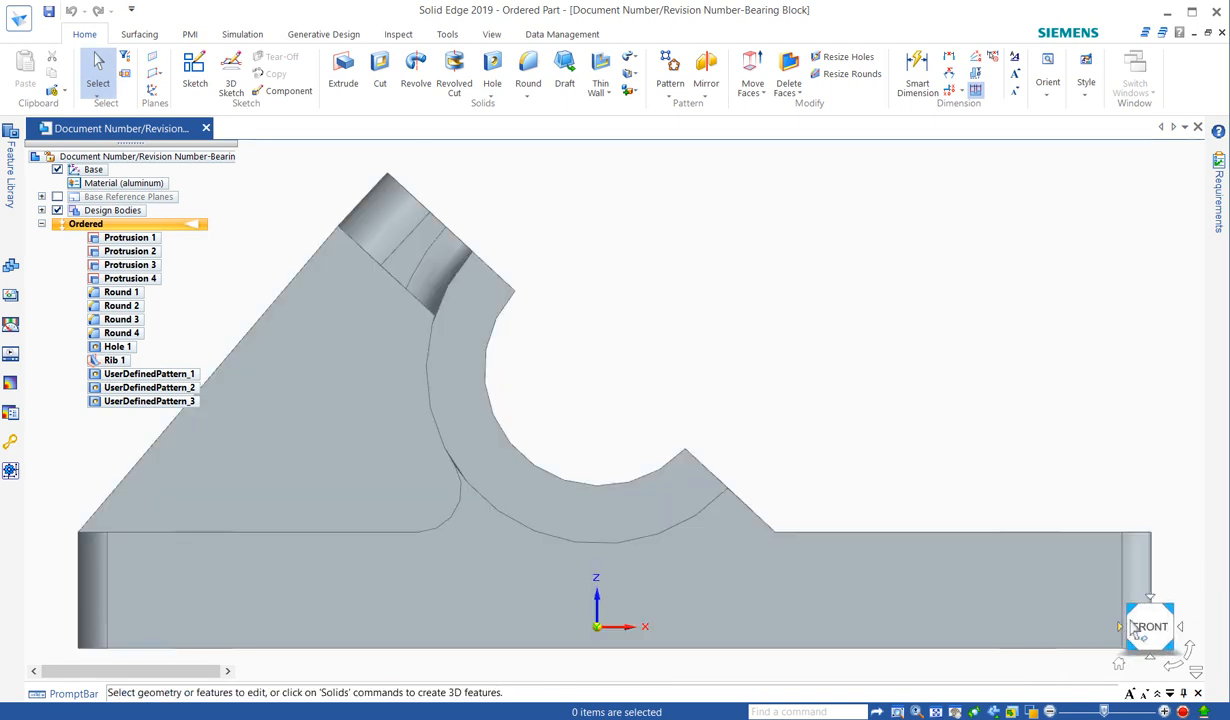
pyautogui.click(1150, 599)
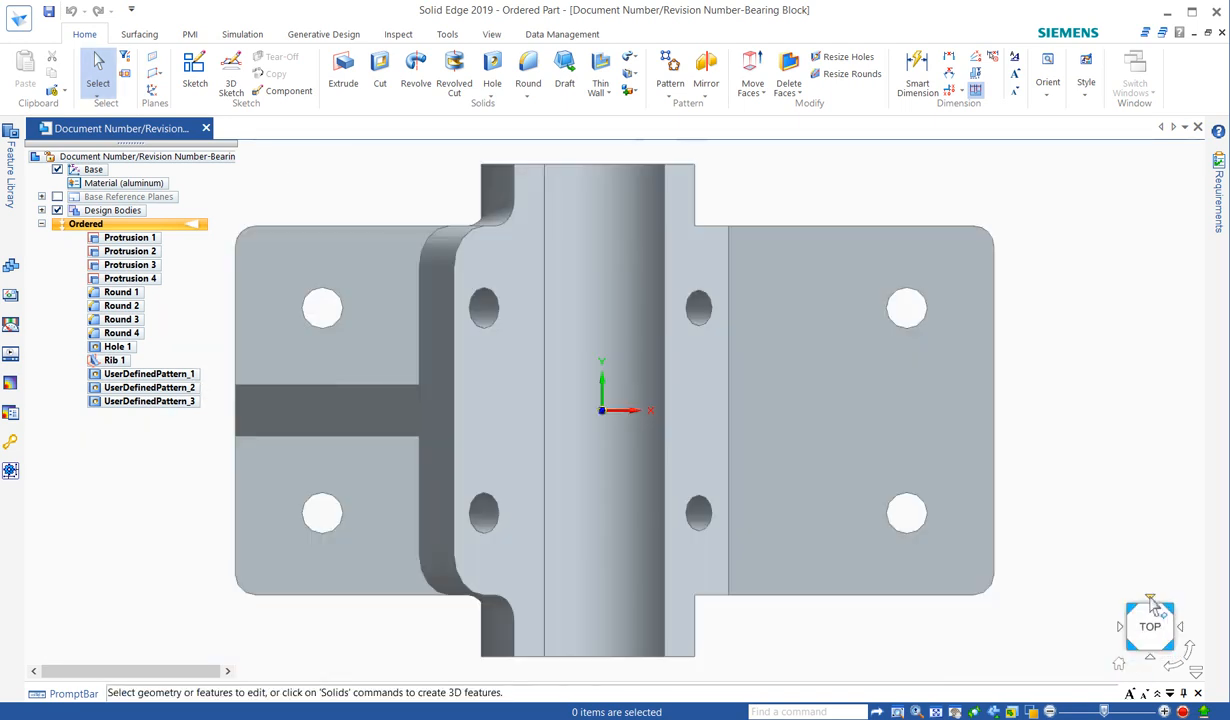
# Step: View the bearing block in isometric, top, bottom, back, right and left orientations, and return to isometric
pyautogui.click(1118, 662)
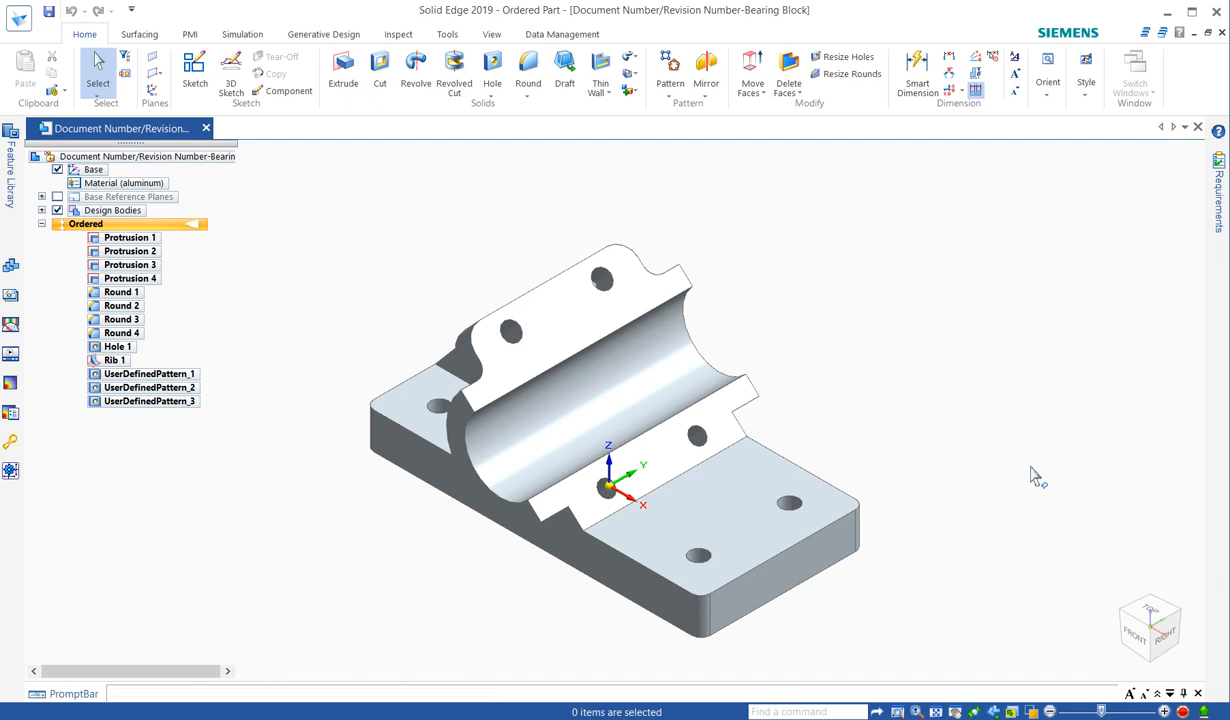
pyautogui.hotkey('ctrl', 't')
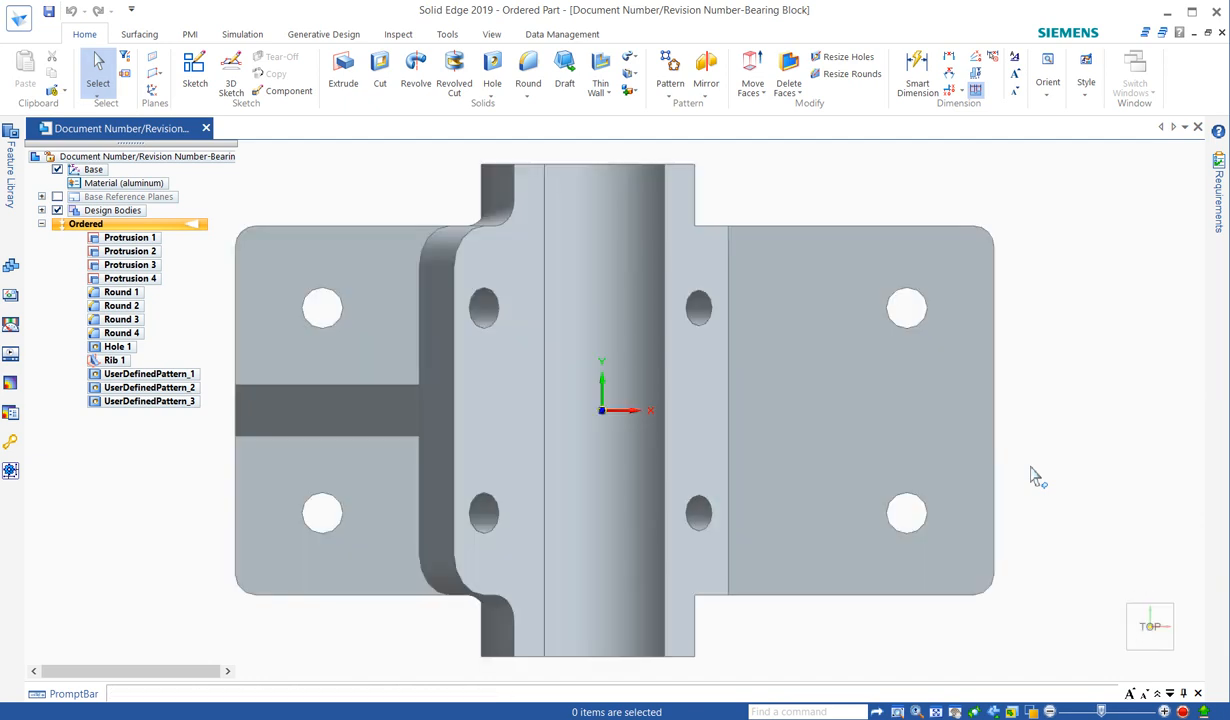
pyautogui.hotkey('ctrl', 'b')
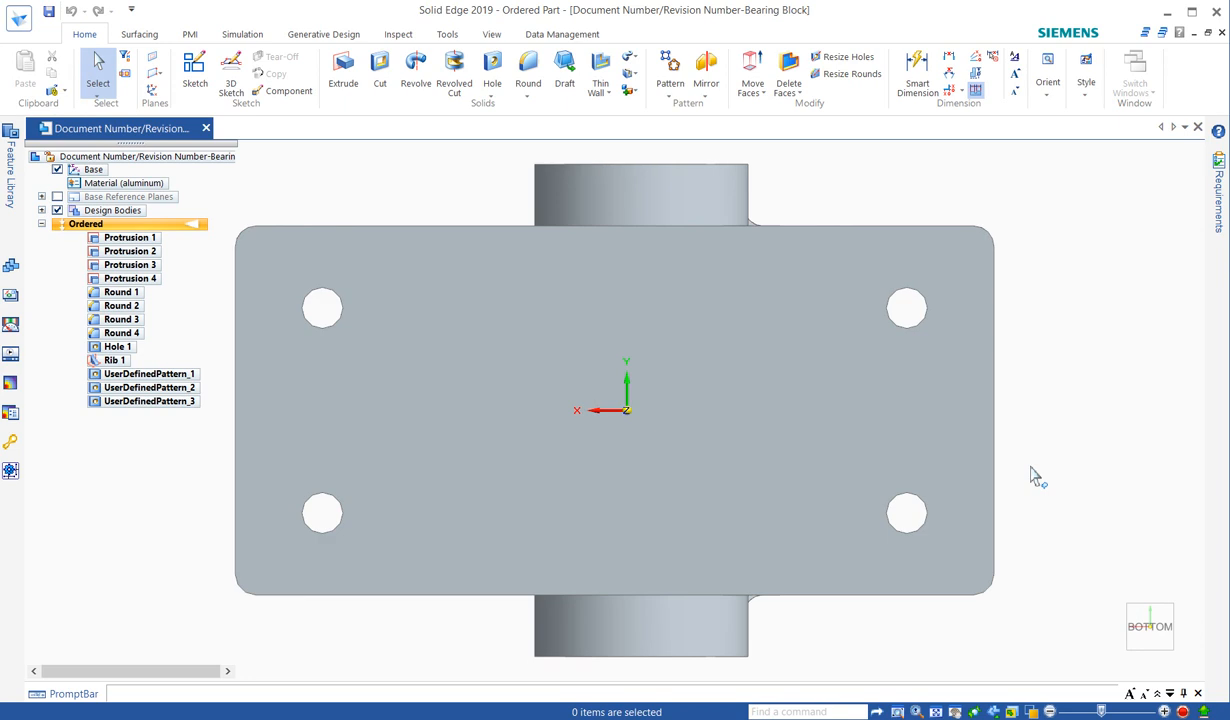
pyautogui.hotkey('ctrl', 'k')
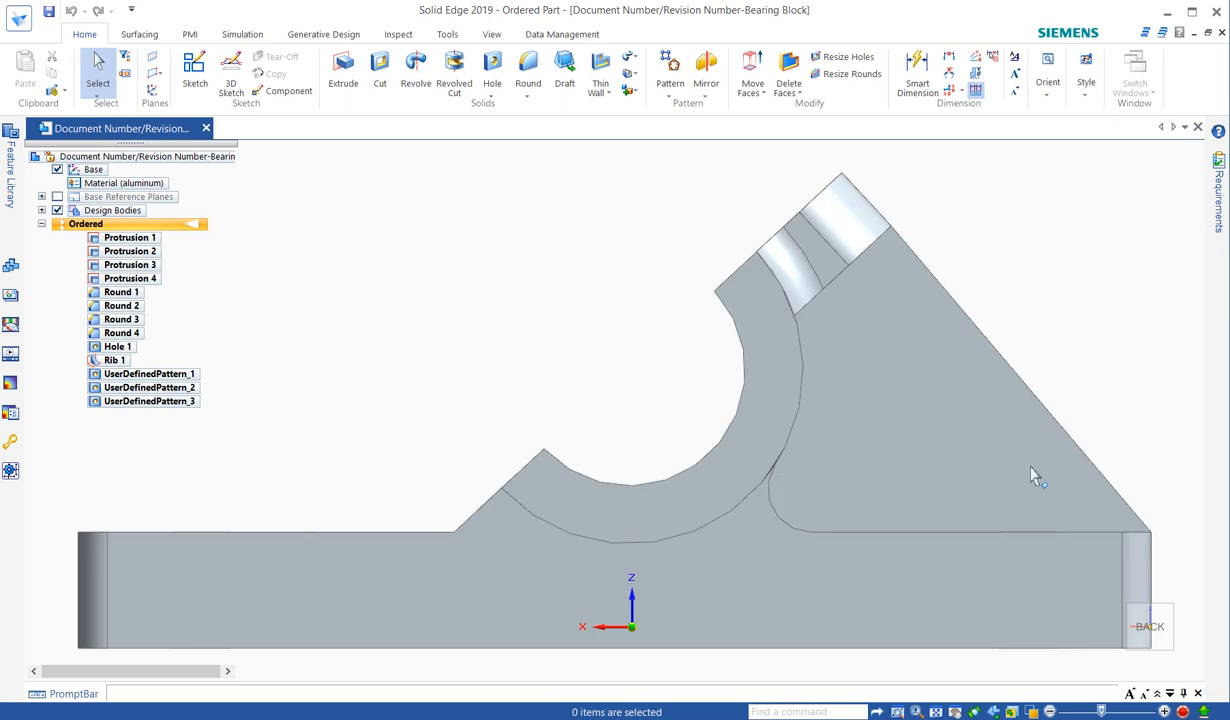
pyautogui.hotkey('ctrl', 'r')
pyautogui.hotkey('ctrl', 'l')
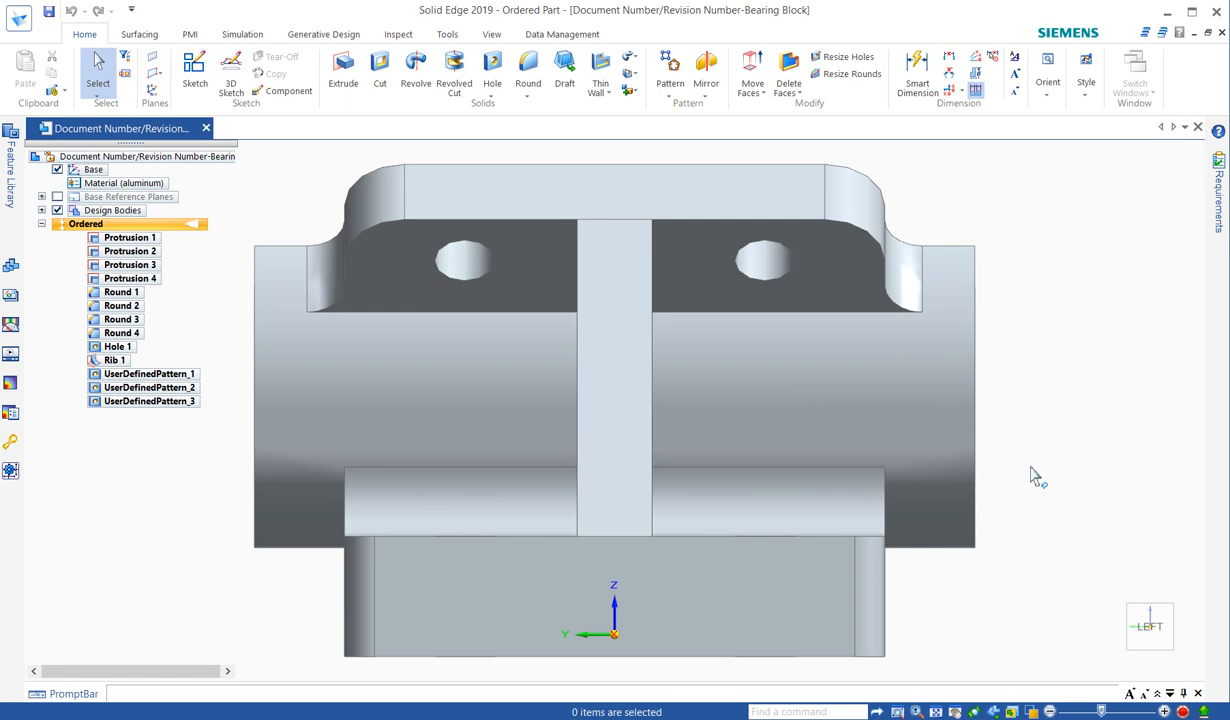
pyautogui.hotkey('ctrl', 'i')
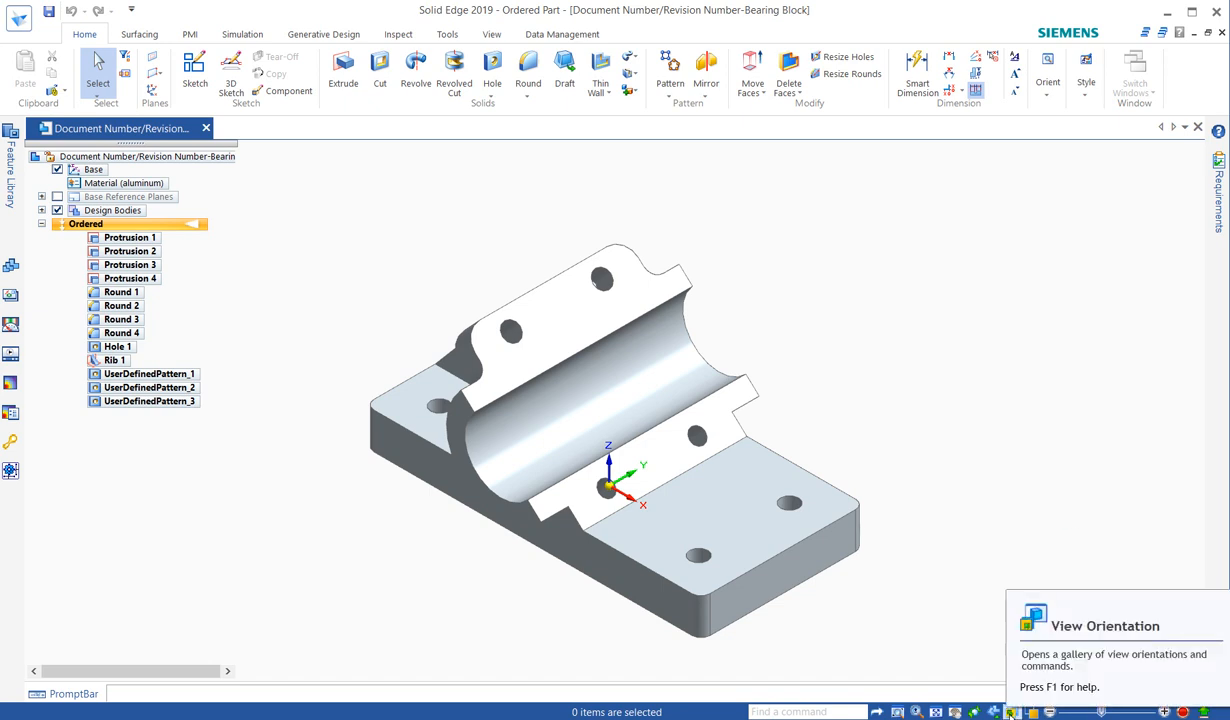
# Step: Examine the saved view orientations and view commands, widening the Views gallery to show all orientations in one row
pyautogui.click(1012, 712)
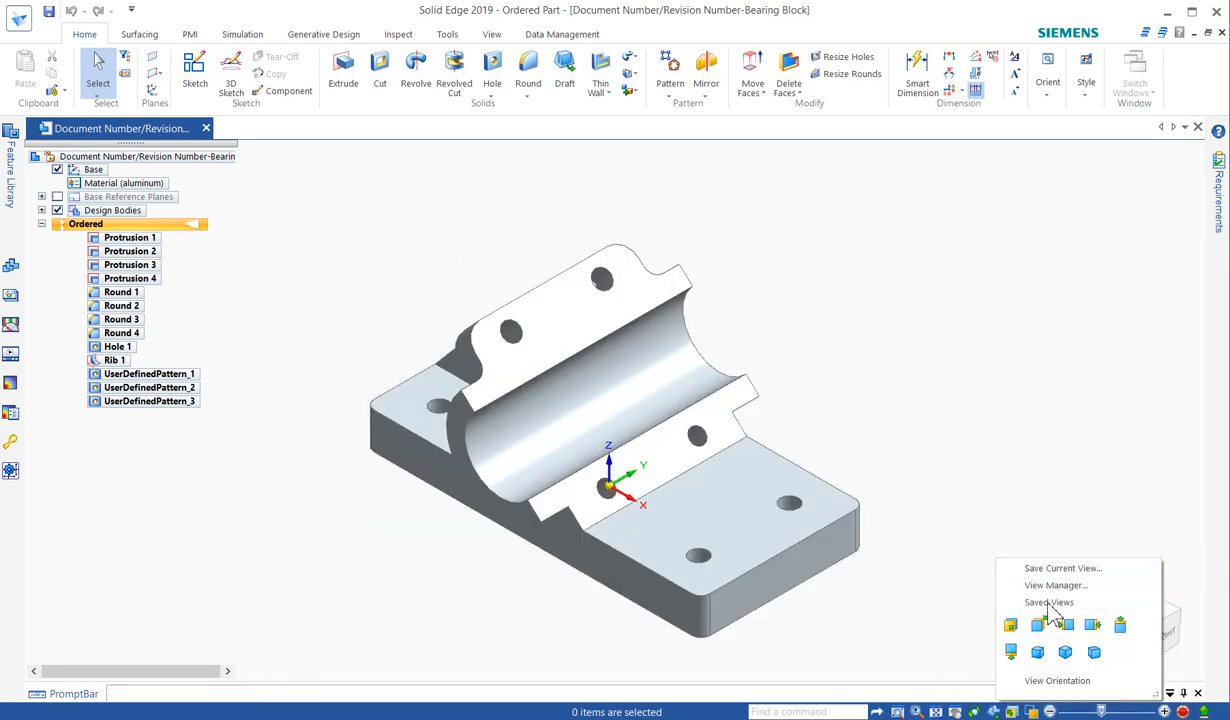
pyautogui.click(983, 401)
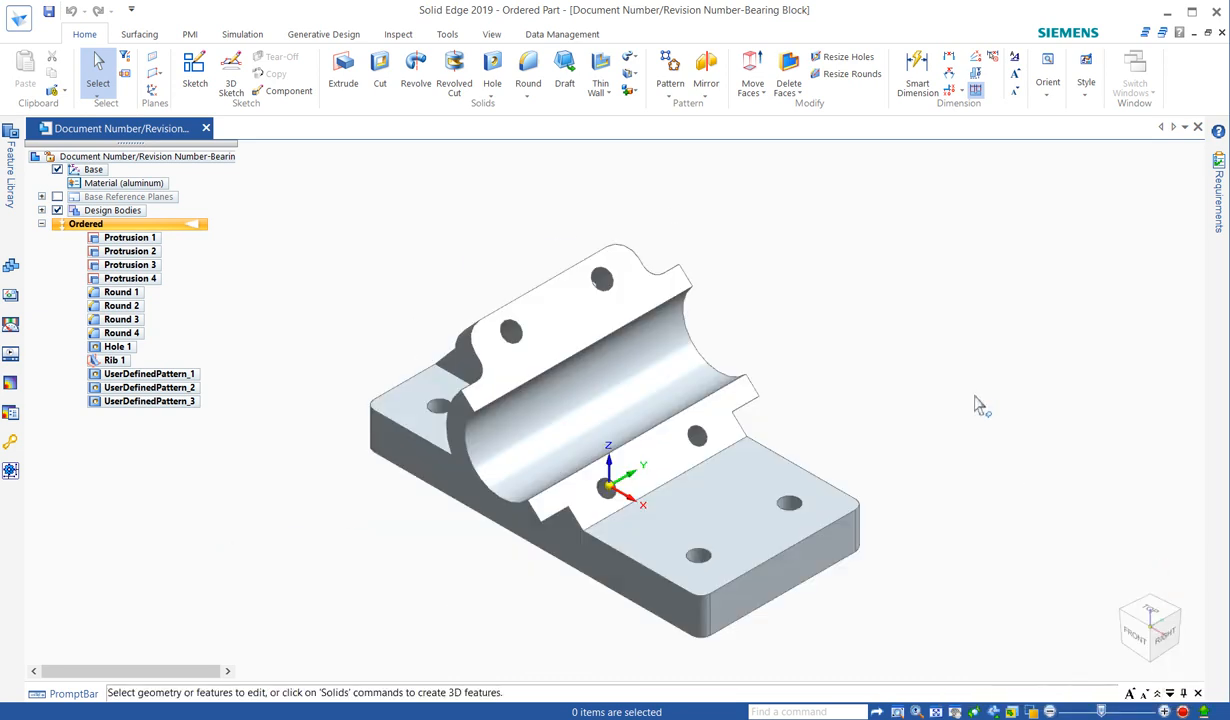
pyautogui.click(492, 36)
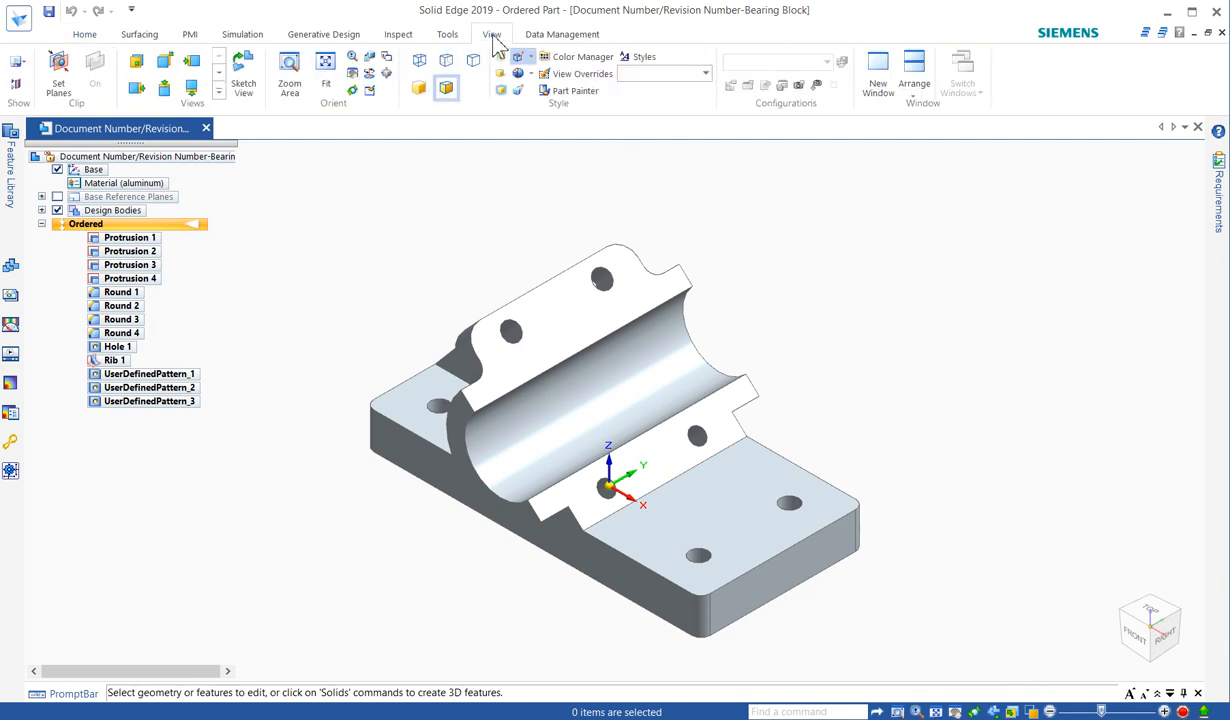
pyautogui.click(219, 91)
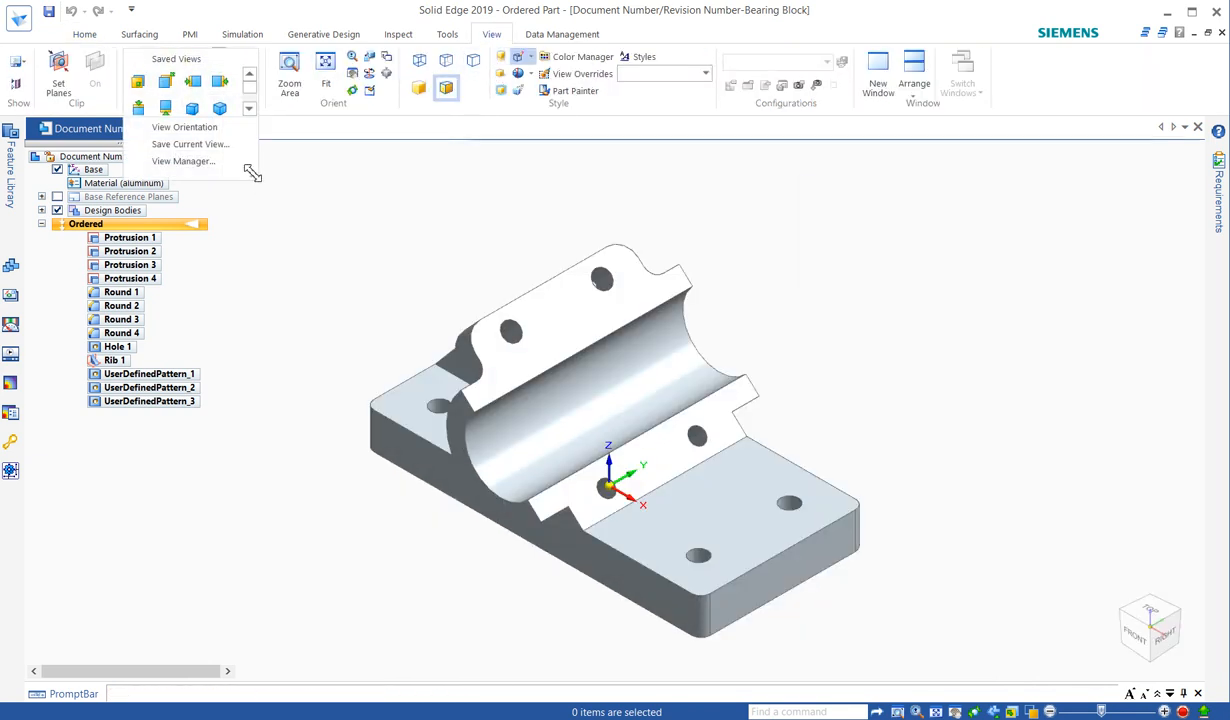
pyautogui.moveTo(252, 174); pyautogui.dragTo(459, 178)
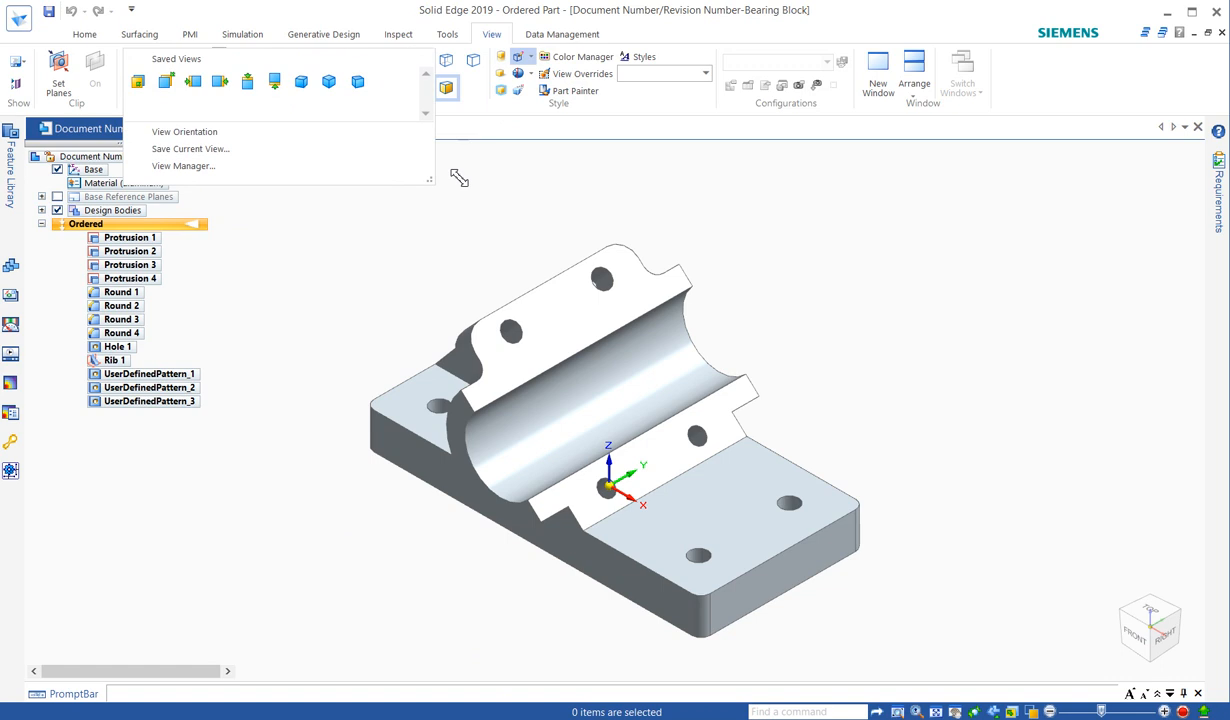
pyautogui.click(482, 137)
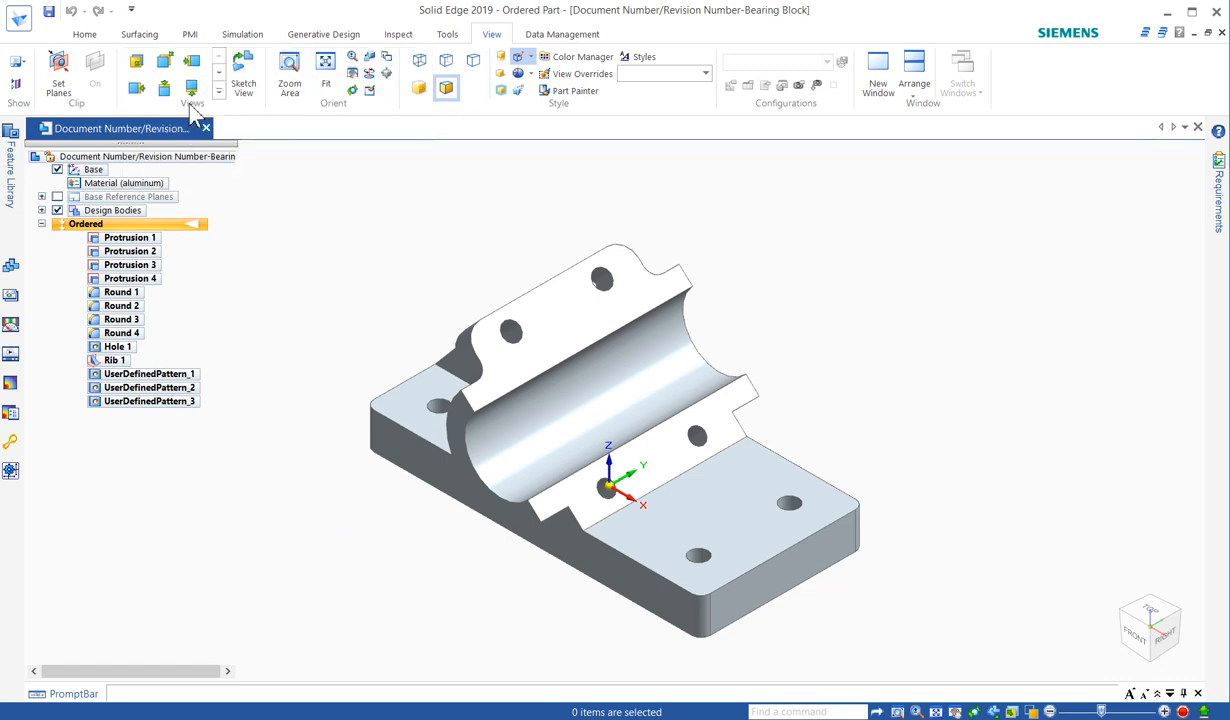
# Step: Add Zoom Area to the Quick Access Toolbar and save the customization as a new theme under a personal name
pyautogui.rightClick(212, 104)
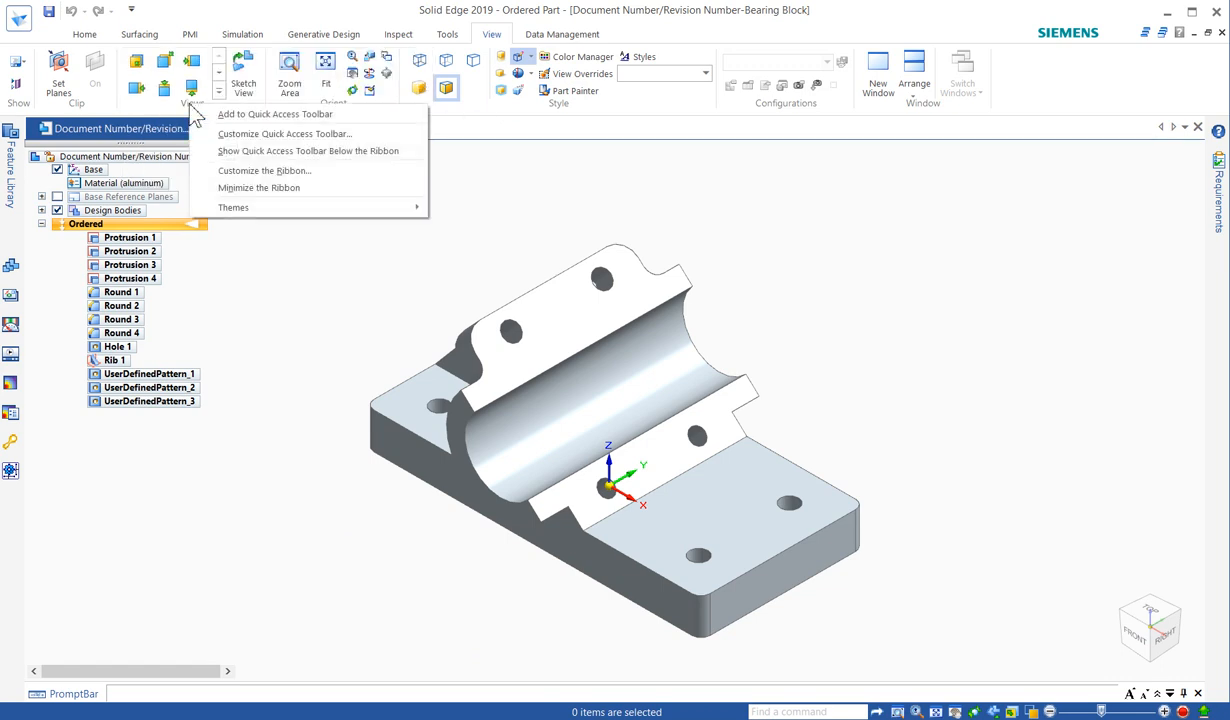
pyautogui.click(292, 72)
pyautogui.rightClick(295, 74)
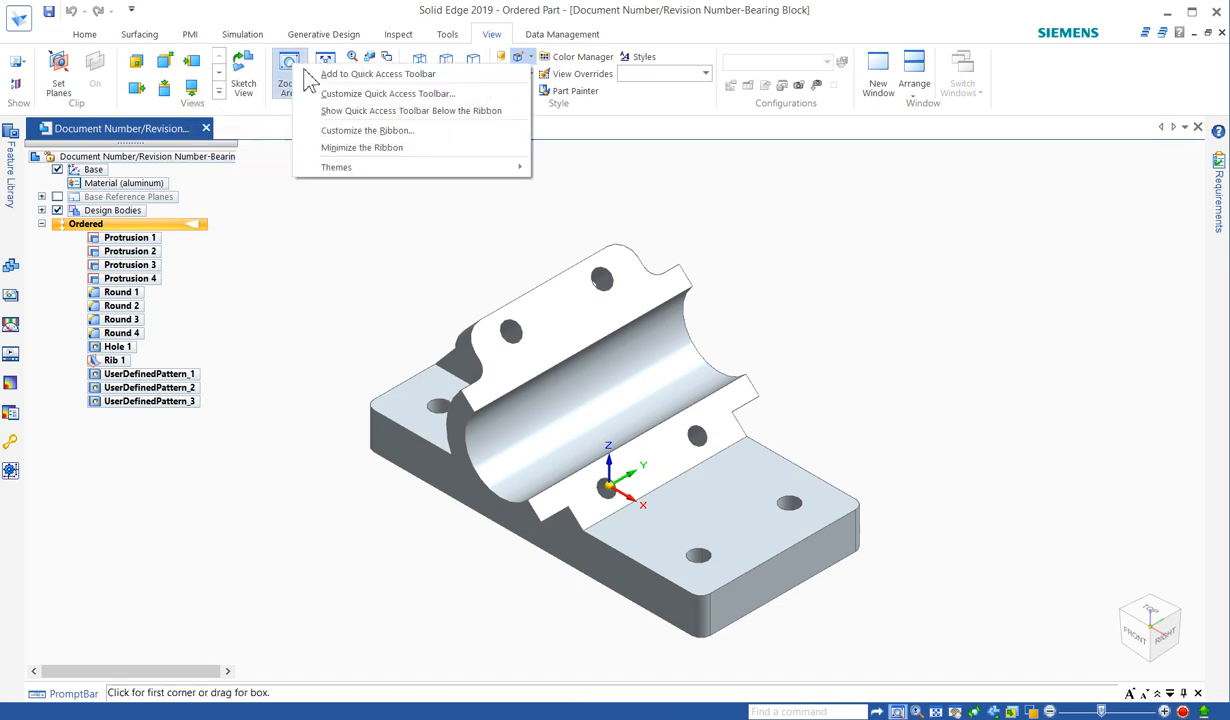
pyautogui.click(350, 76)
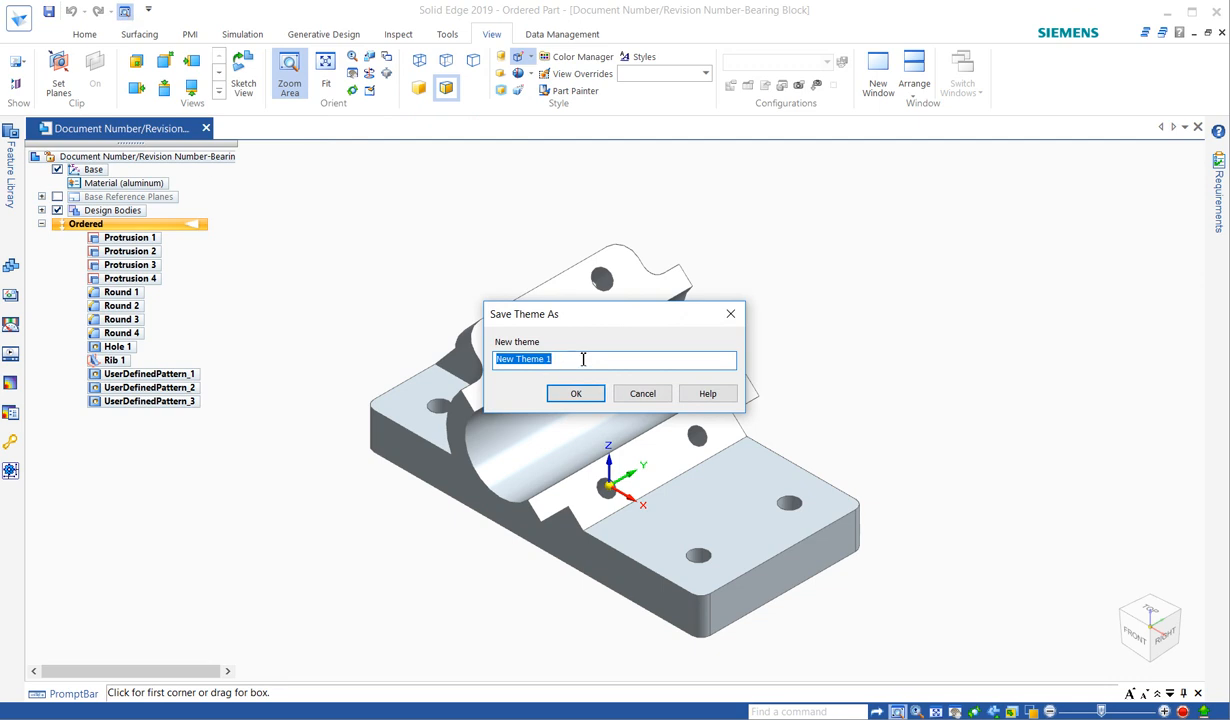
pyautogui.write('Jason')
pyautogui.click(576, 394)
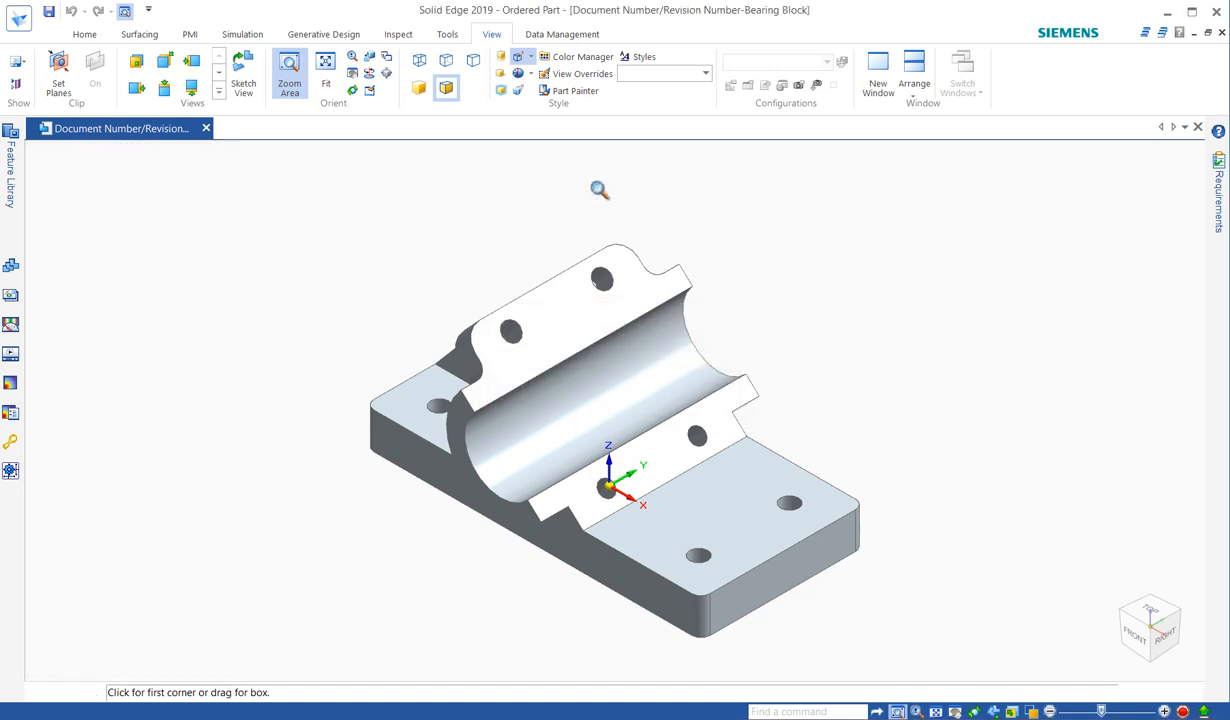
# Step: Switch the interface theme back to Balanced - Solid Edge Default
pyautogui.rightClick(563, 90)
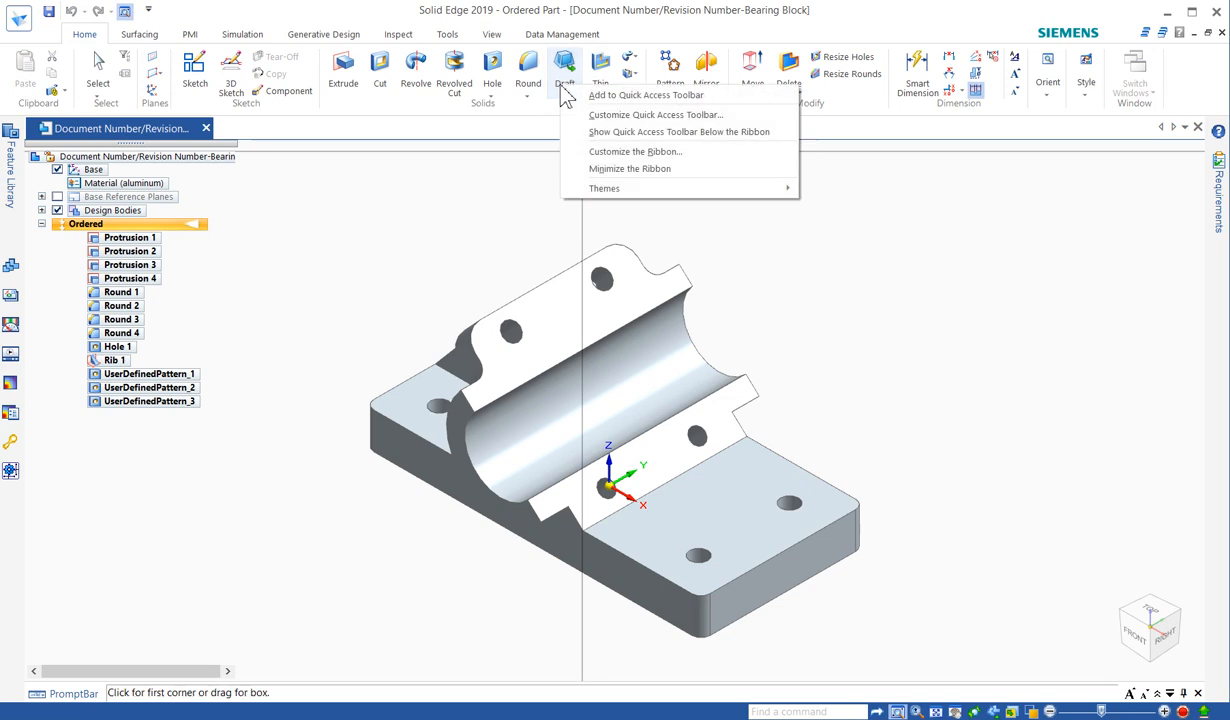
pyautogui.moveTo(615, 186)
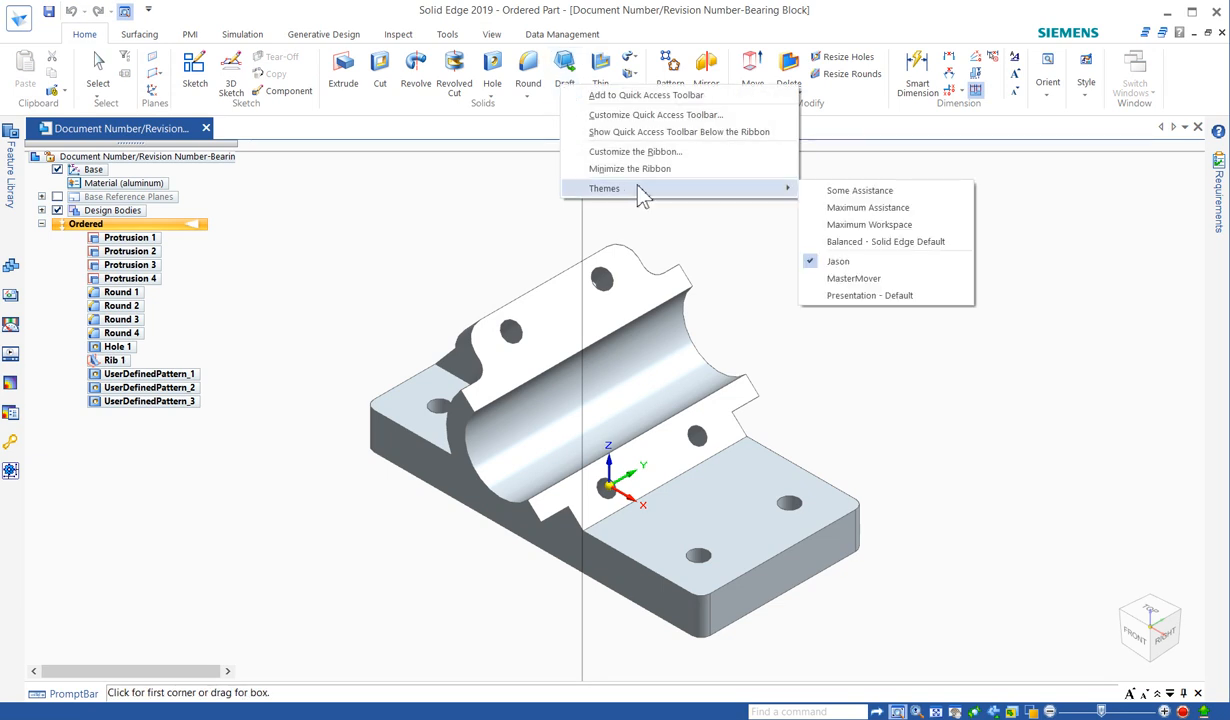
pyautogui.click(835, 242)
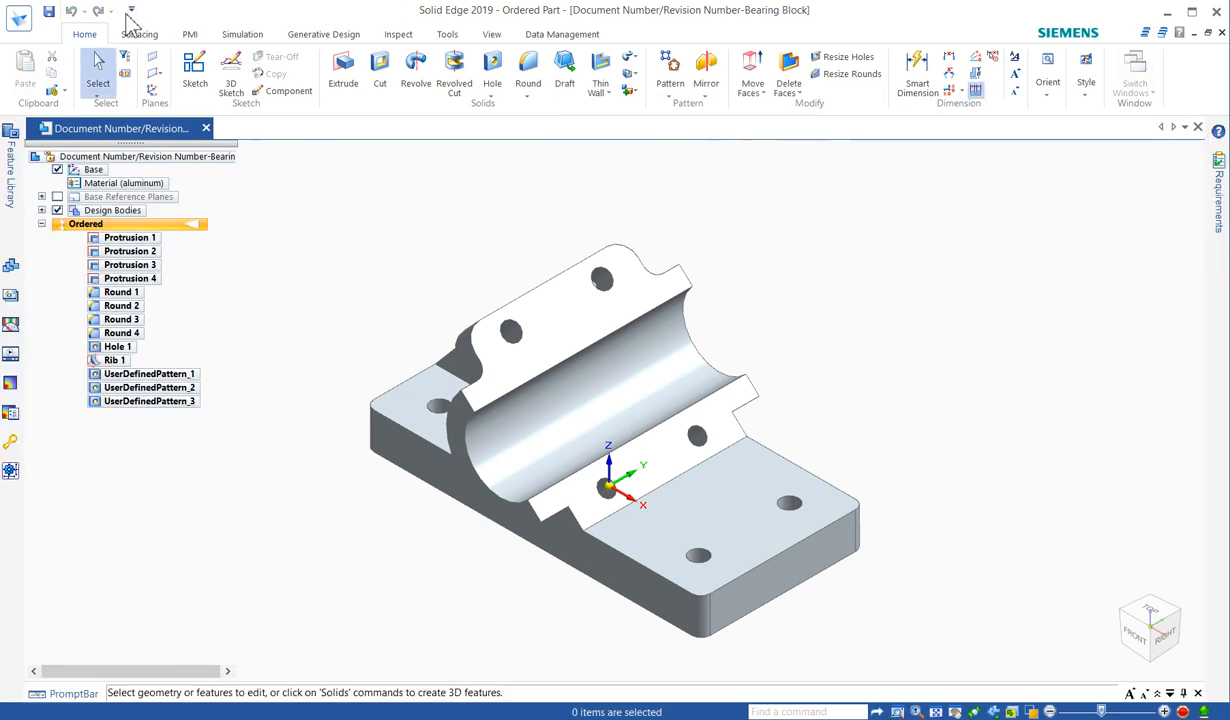
# Step: Examine the context commands offered for empty space and for the selected Protrusion 4, and clear the selection
pyautogui.moveTo(778, 298)
pyautogui.mouseDown(button='middle')
pyautogui.moveTo(780, 283)
pyautogui.moveTo(725, 275)
pyautogui.moveTo(788, 292)
pyautogui.mouseUp(button='middle')
pyautogui.rightClick(781, 237)
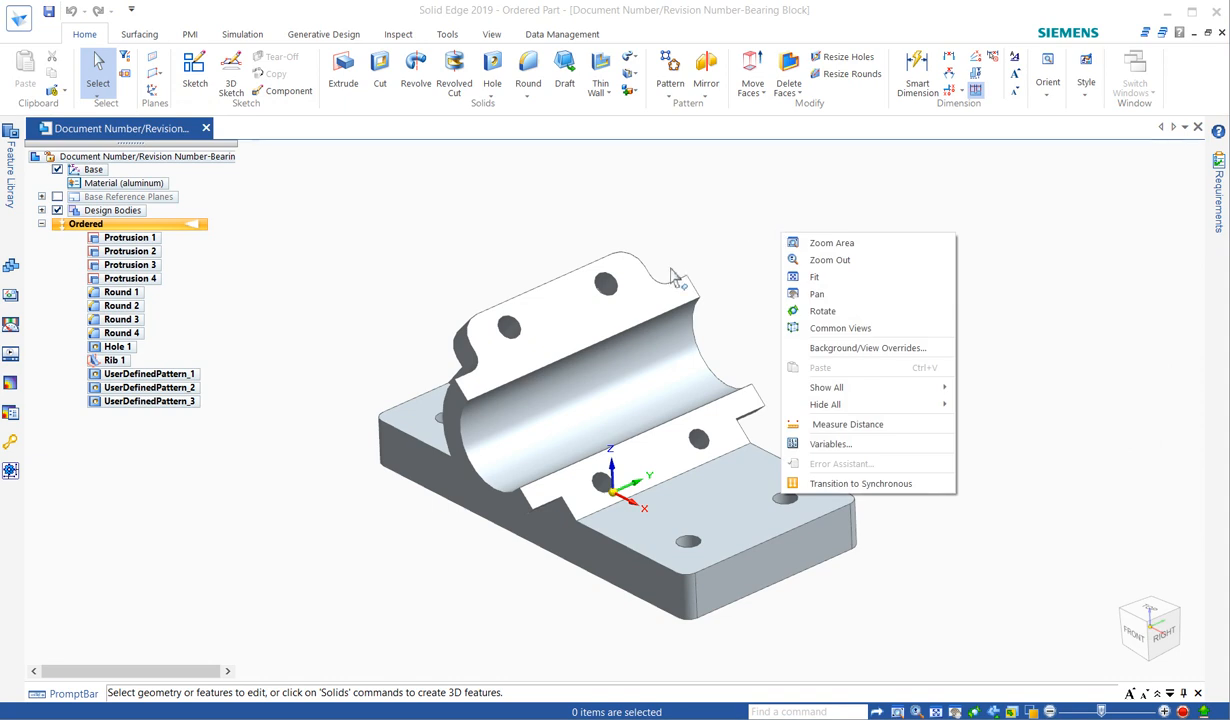
pyautogui.click(595, 318)
pyautogui.rightClick(597, 318)
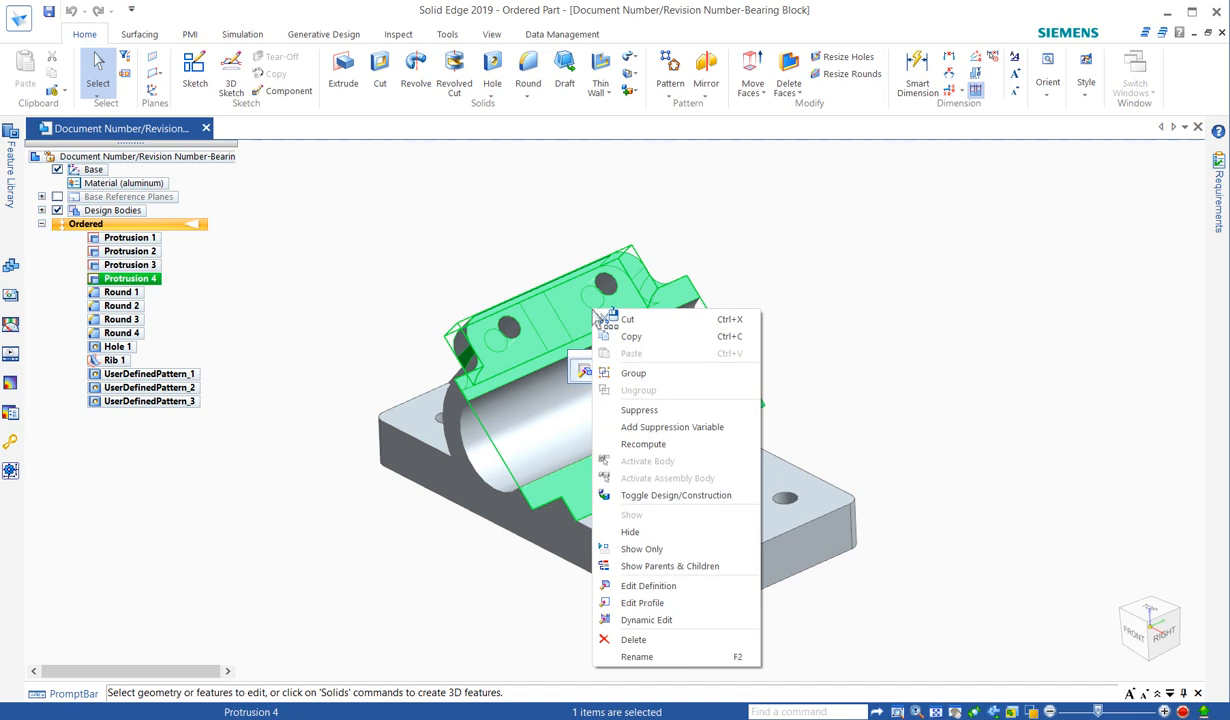
pyautogui.rightClick(751, 254)
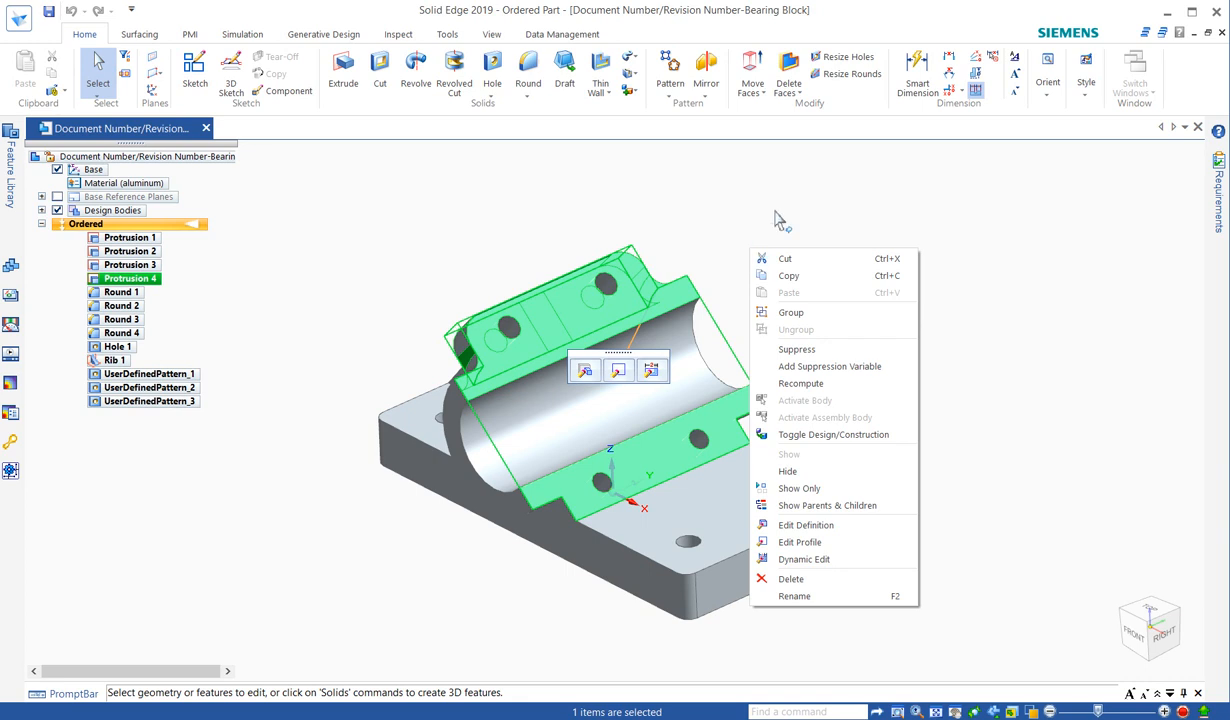
pyautogui.click(778, 220)
# Step: Magnify the flange's upper hole with two successive Zoom Area boxes and leave the command
pyautogui.rightClick(803, 240)
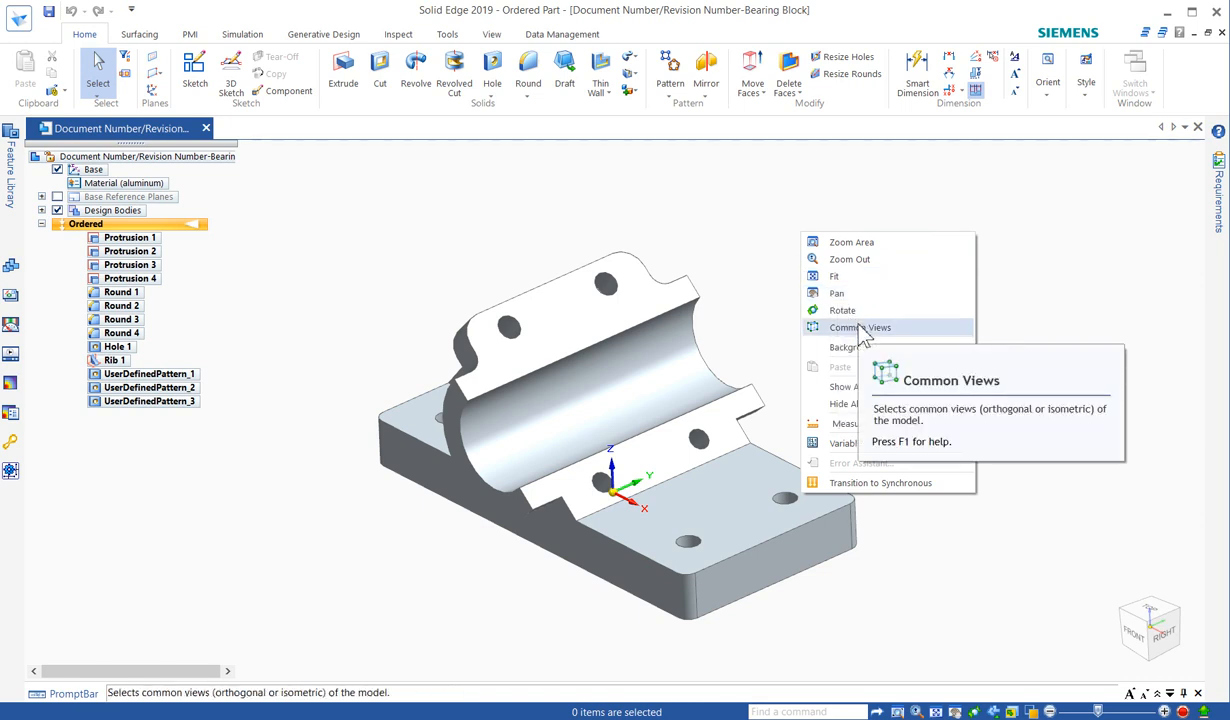
pyautogui.click(851, 243)
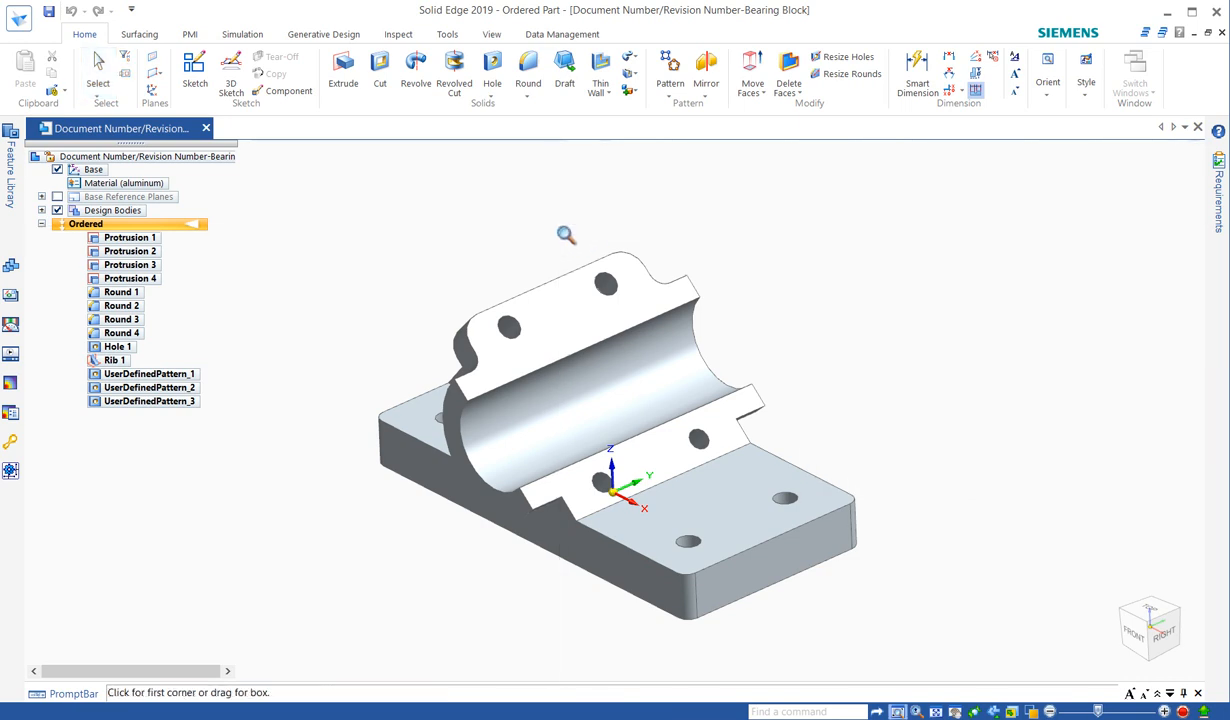
pyautogui.moveTo(566, 234); pyautogui.dragTo(671, 370)
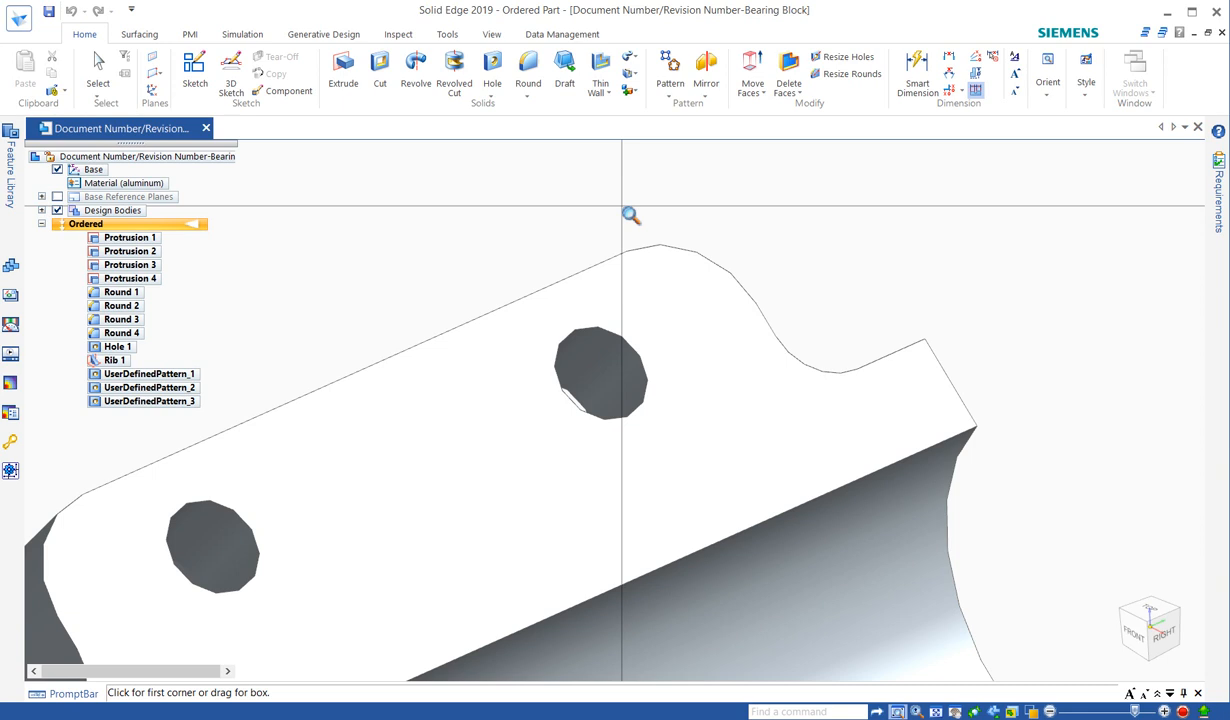
pyautogui.moveTo(470, 266); pyautogui.dragTo(770, 551)
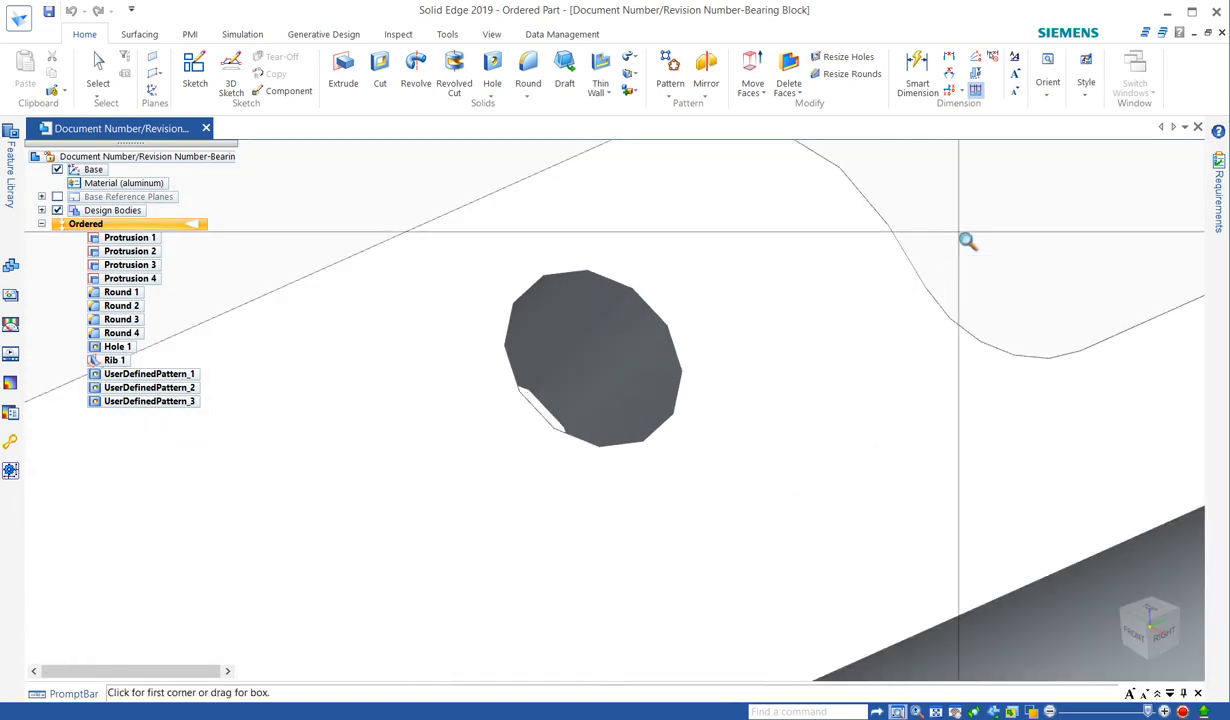
pyautogui.press('Escape')
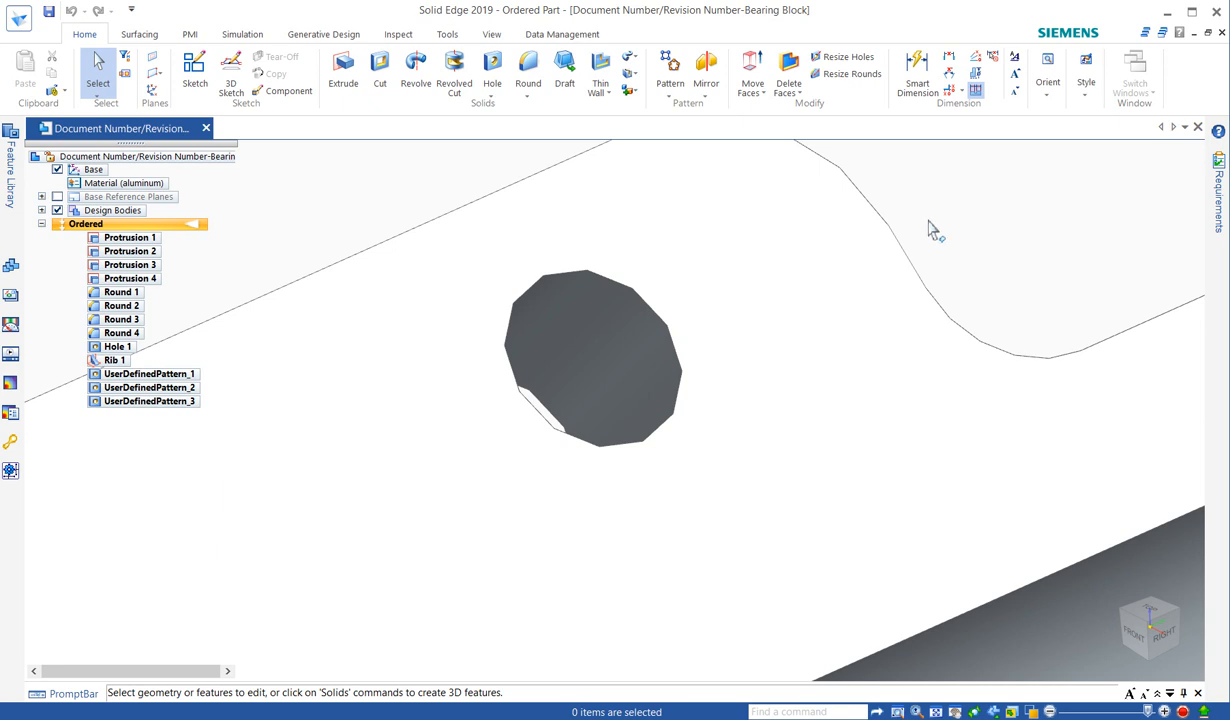
# Step: Fit the whole bearing block in the view and rotate it slightly
pyautogui.rightClick(930, 228)
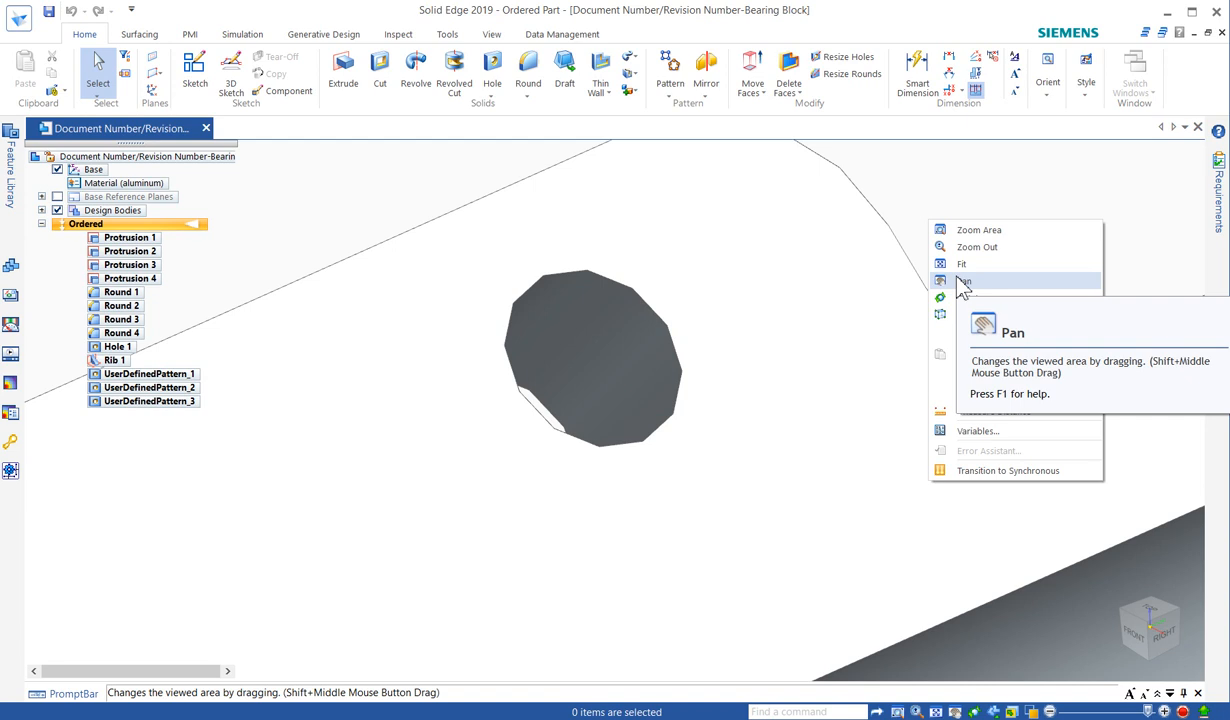
pyautogui.click(922, 196)
pyautogui.middleClick(922, 196)
pyautogui.middleClick(922, 196)
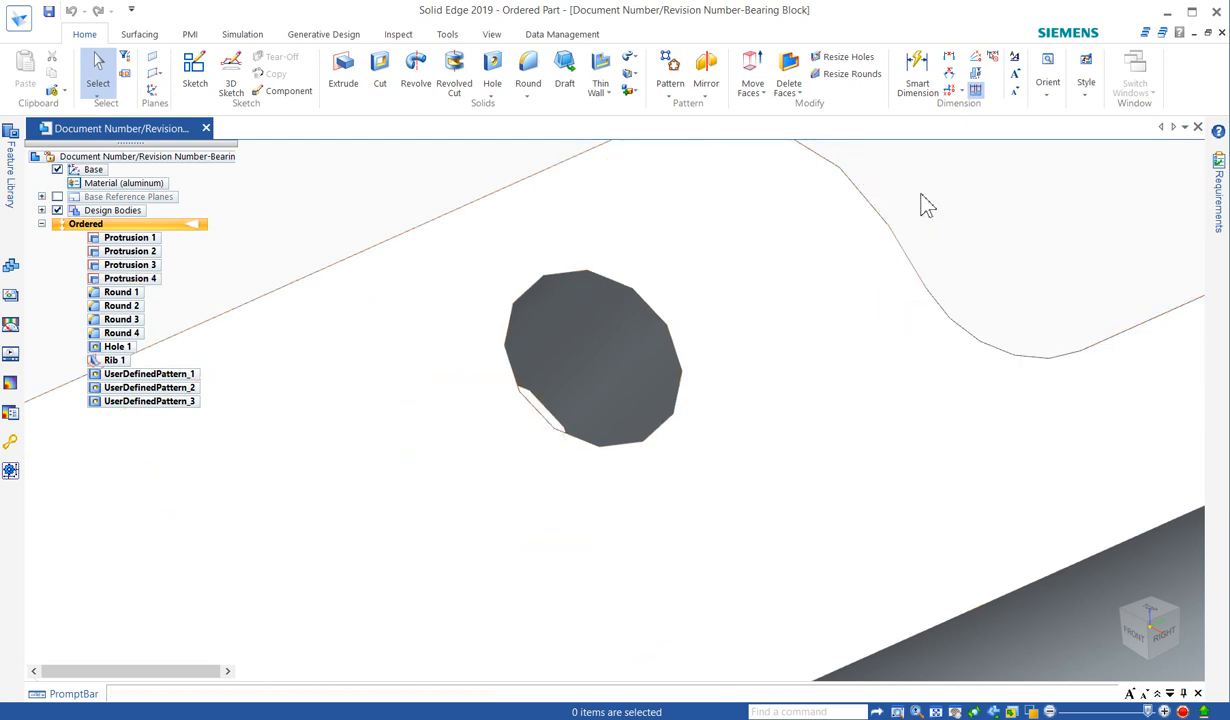
pyautogui.moveTo(849, 263)
pyautogui.mouseDown(button='middle')
pyautogui.moveTo(807, 253)
pyautogui.moveTo(854, 256)
pyautogui.moveTo(853, 267)
pyautogui.mouseUp(button='middle')
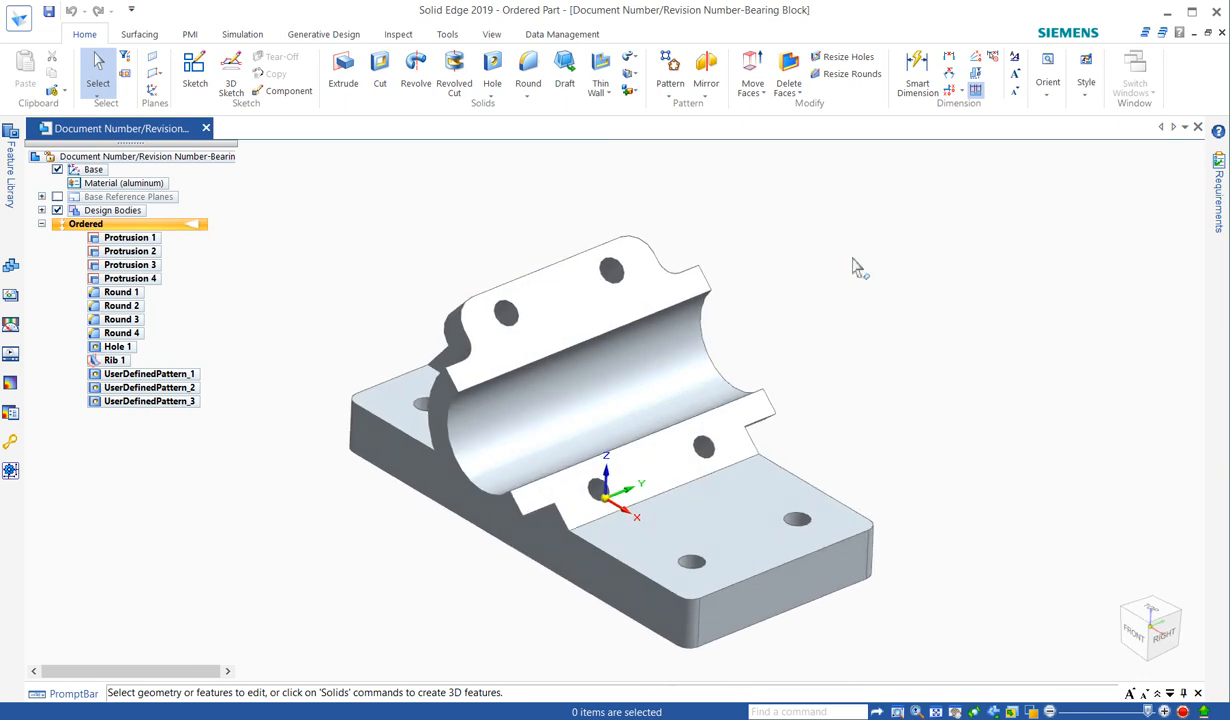
# Step: Set the display color of the bearing block's edges to black and inspect the part from a slightly rotated view
pyautogui.click(492, 35)
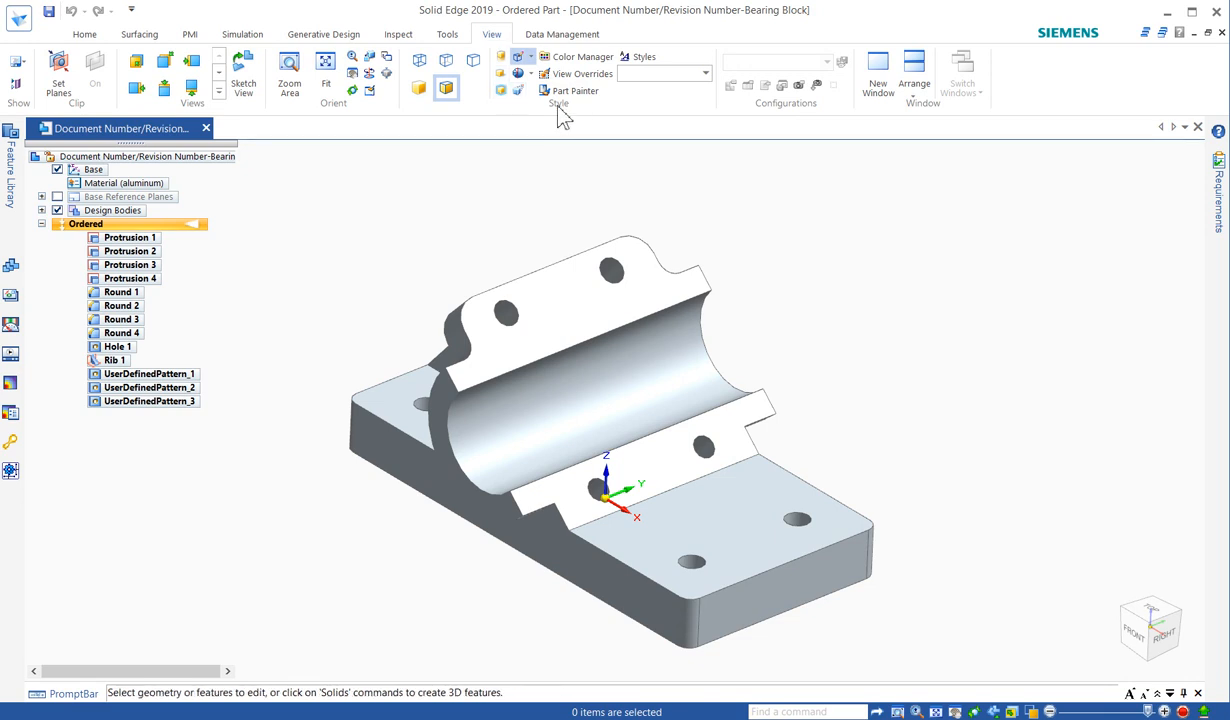
pyautogui.click(530, 57)
pyautogui.click(545, 93)
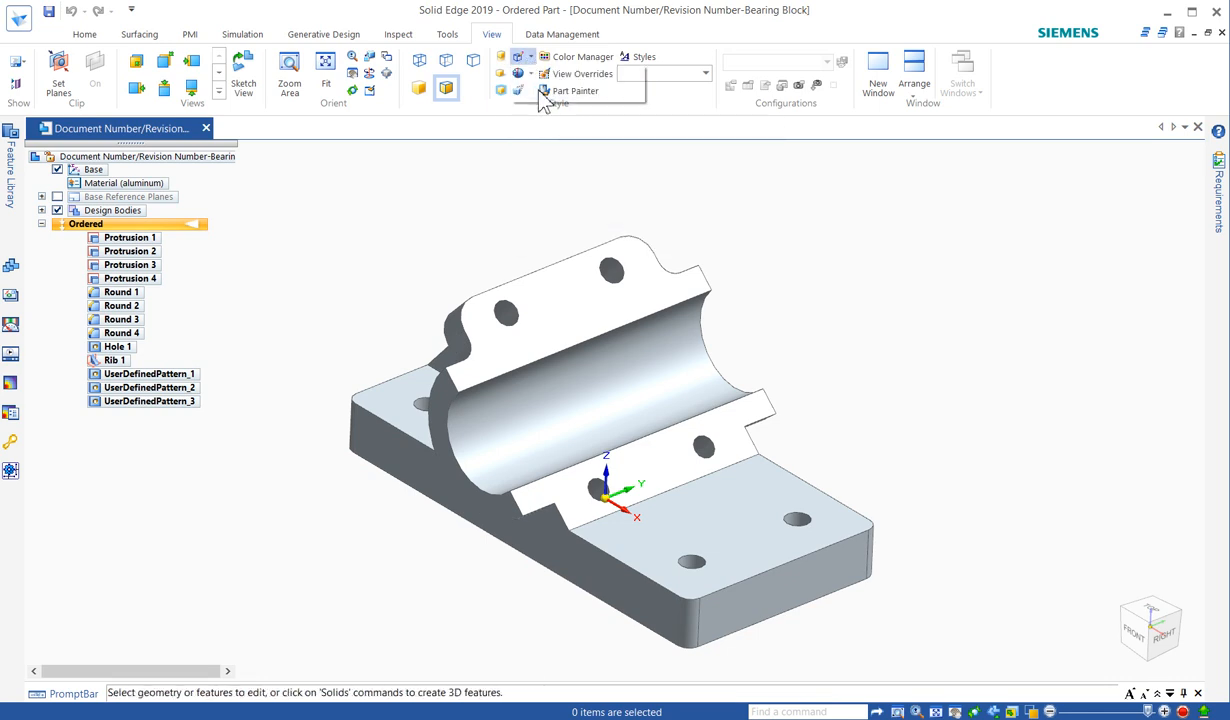
pyautogui.click(430, 366)
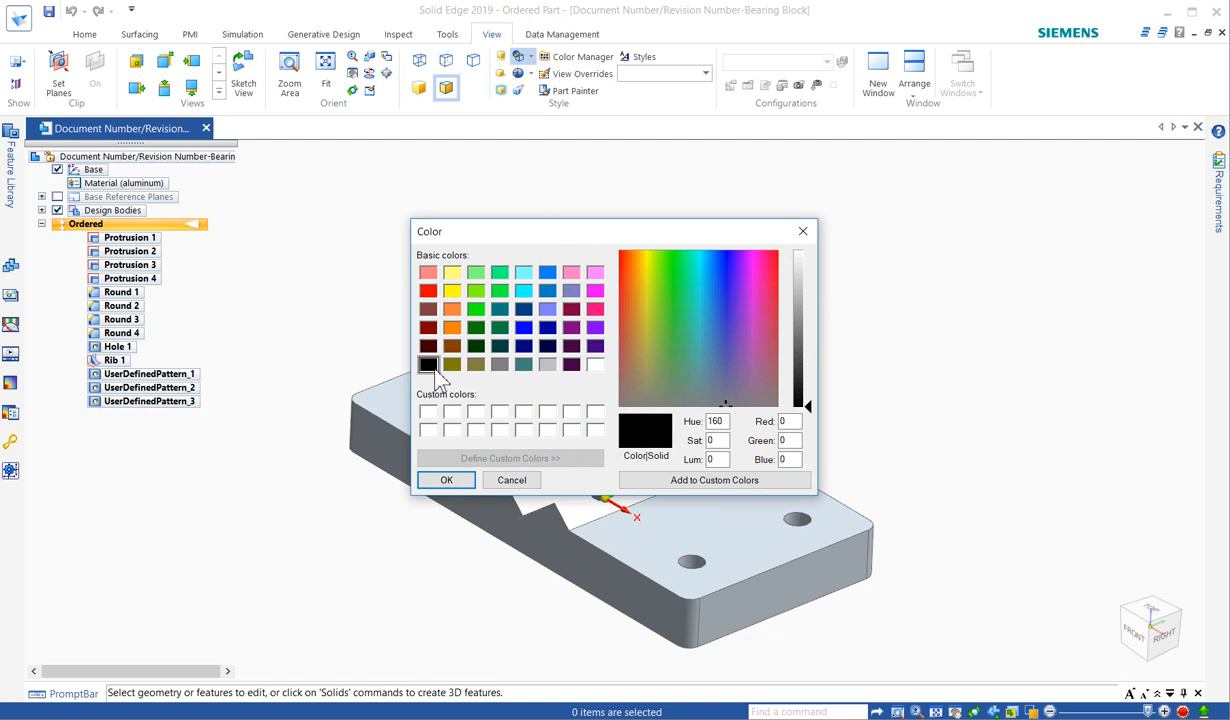
pyautogui.click(446, 480)
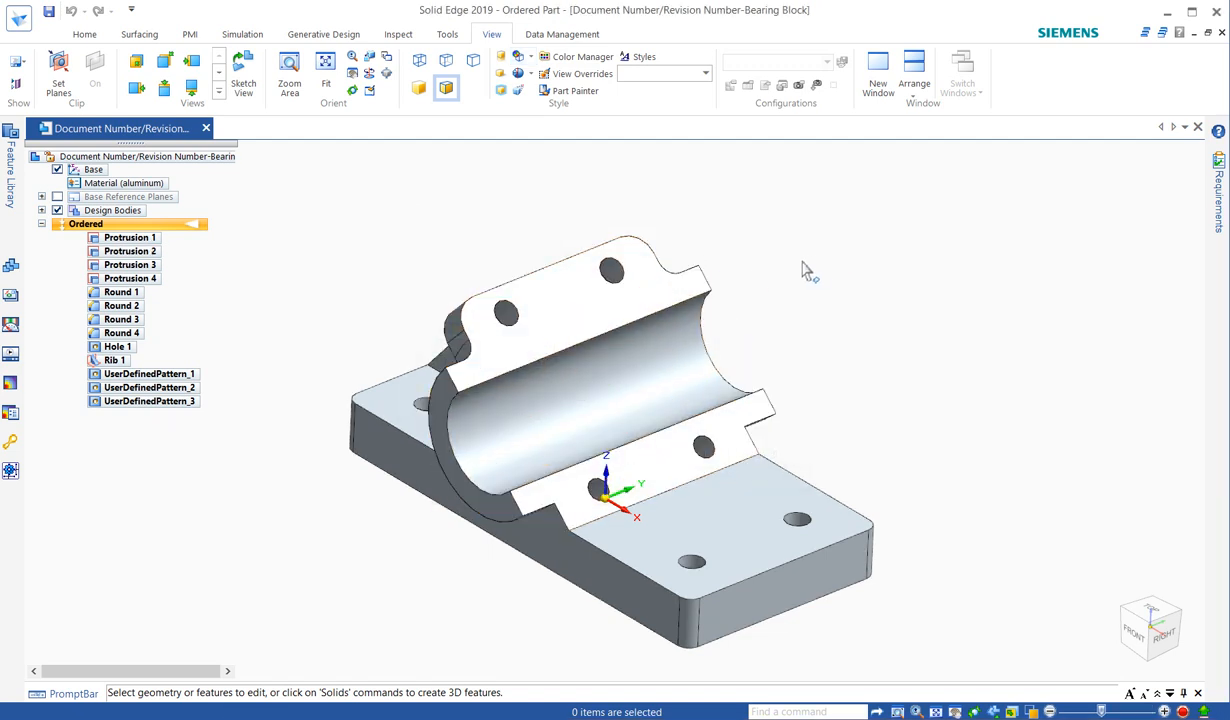
pyautogui.moveTo(807, 269)
pyautogui.mouseDown(button='middle')
pyautogui.moveTo(876, 294)
pyautogui.moveTo(817, 269)
pyautogui.mouseUp(button='middle')
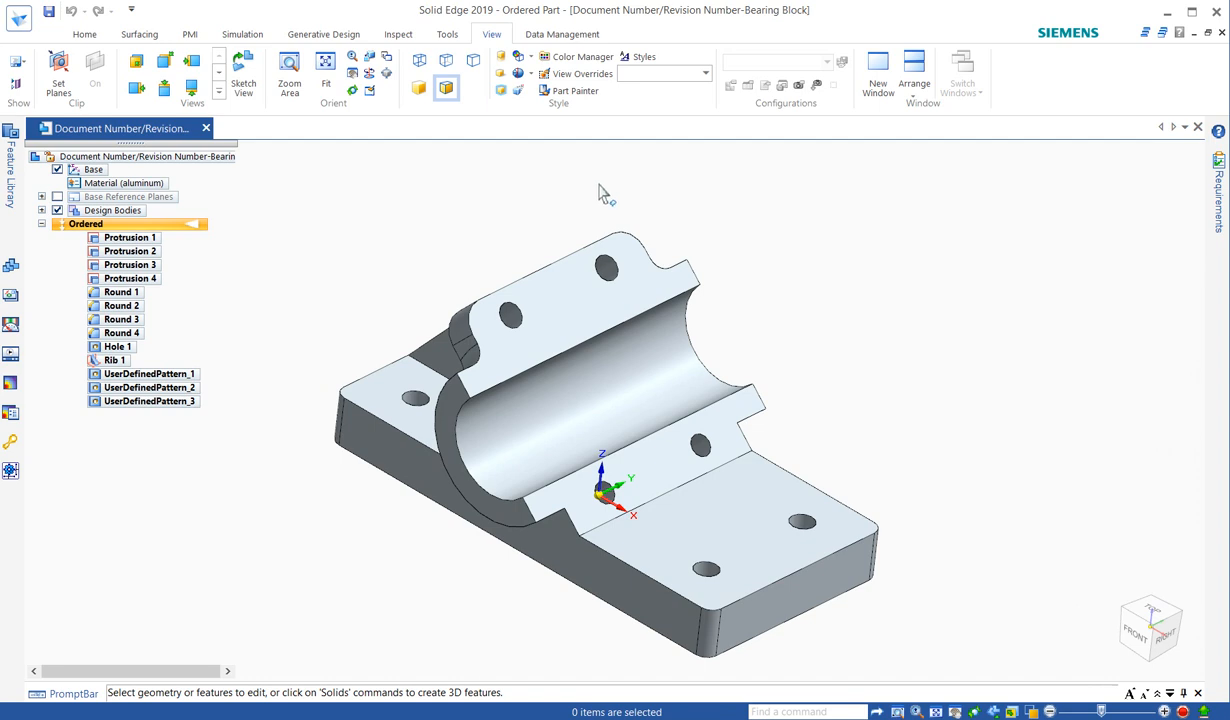
# Step: Examine the display sharpness levels available for the part and leave the list without choosing one
pyautogui.click(518, 75)
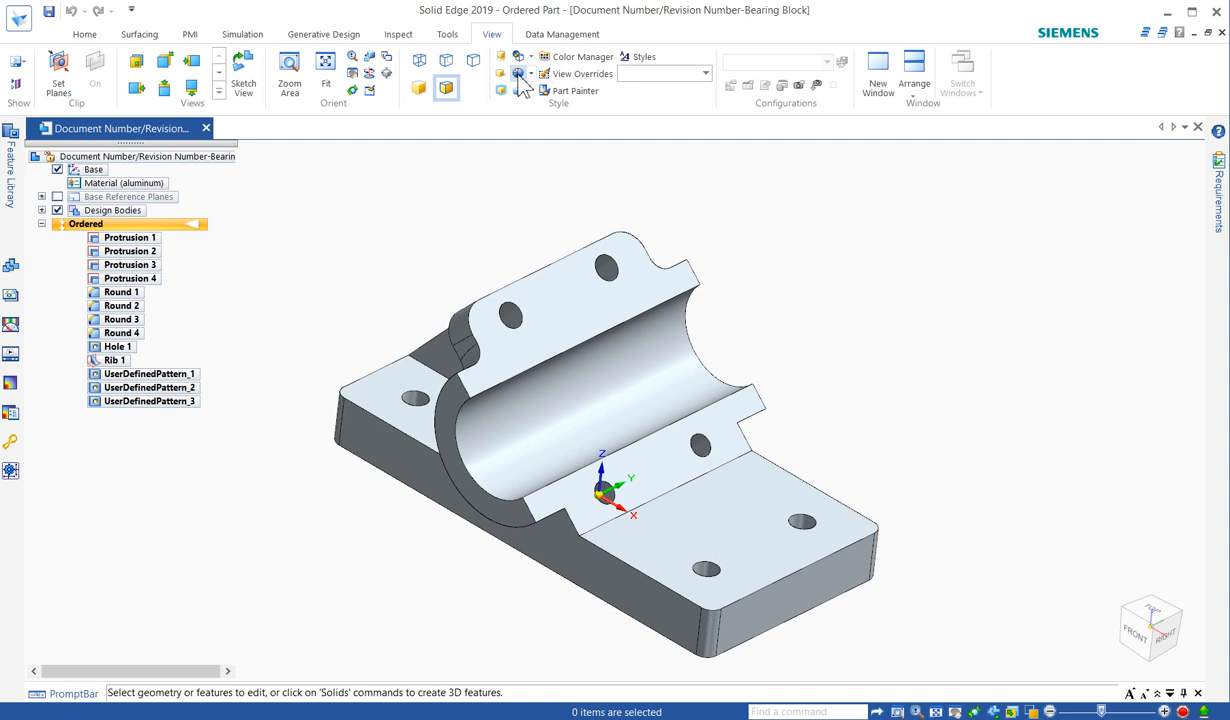
pyautogui.click(529, 74)
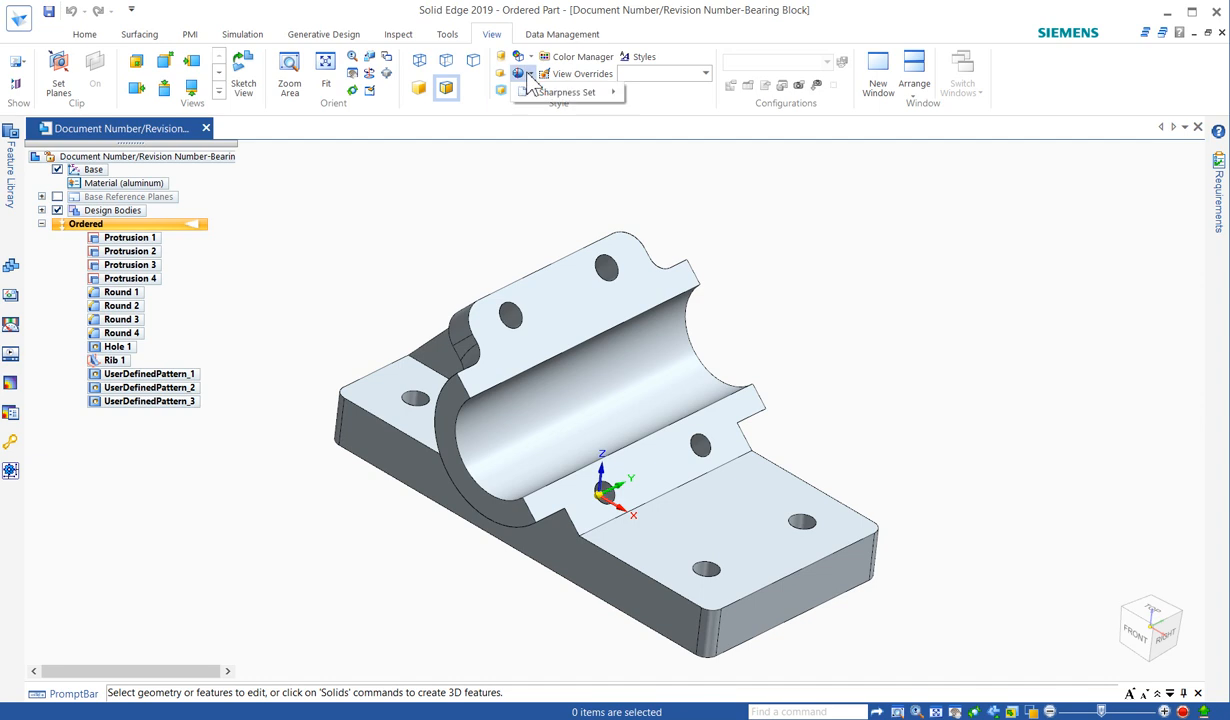
pyautogui.moveTo(541, 100)
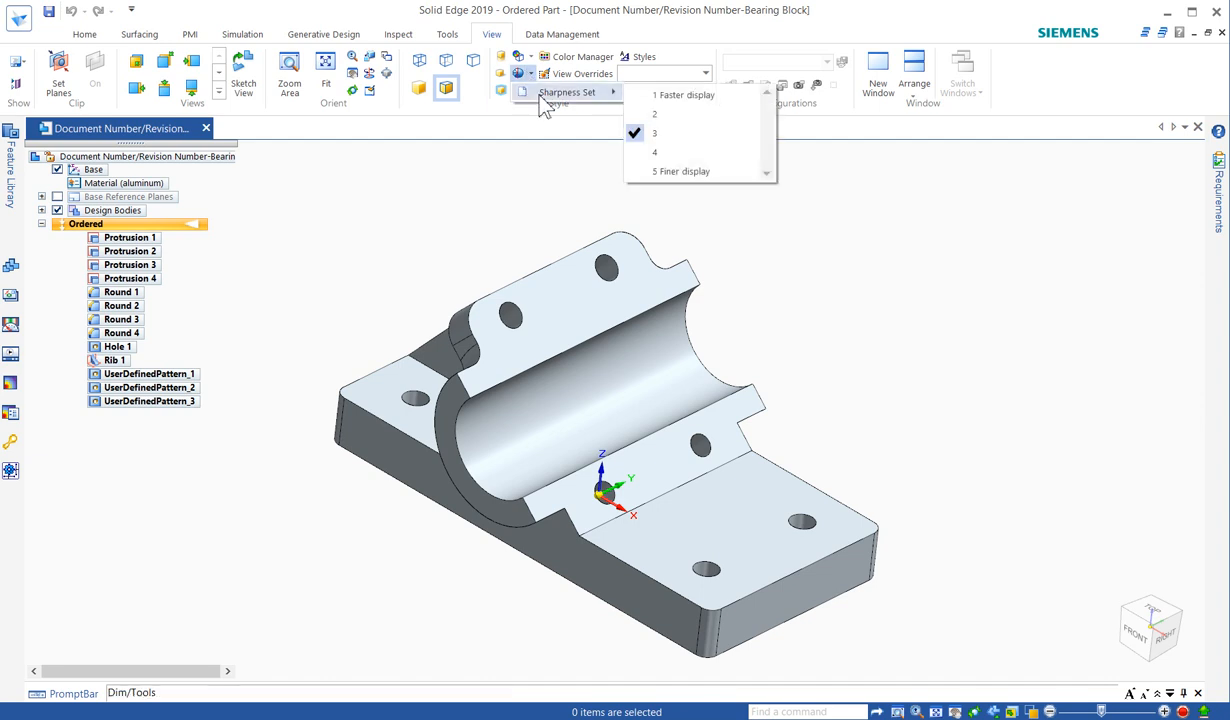
pyautogui.click(504, 184)
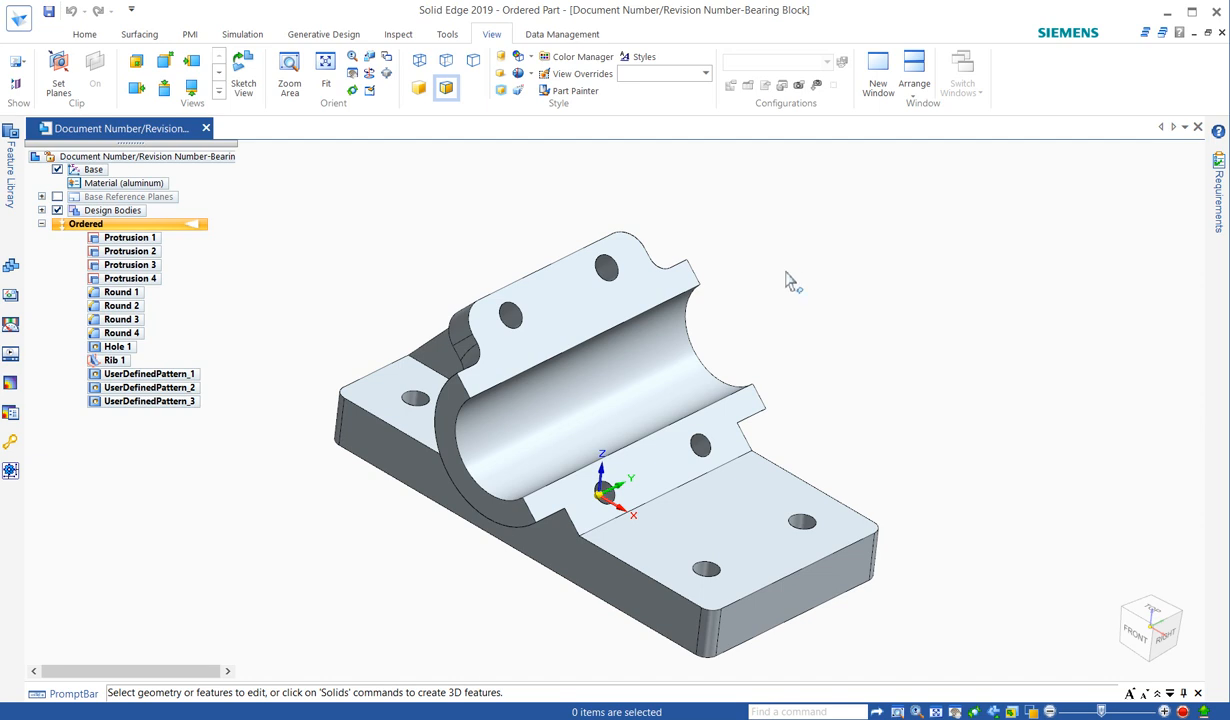
# Step: Bring up and dismiss the radial menu over empty space, and start Smart Dimension with a radial menu gesture
pyautogui.rightClick(738, 229)
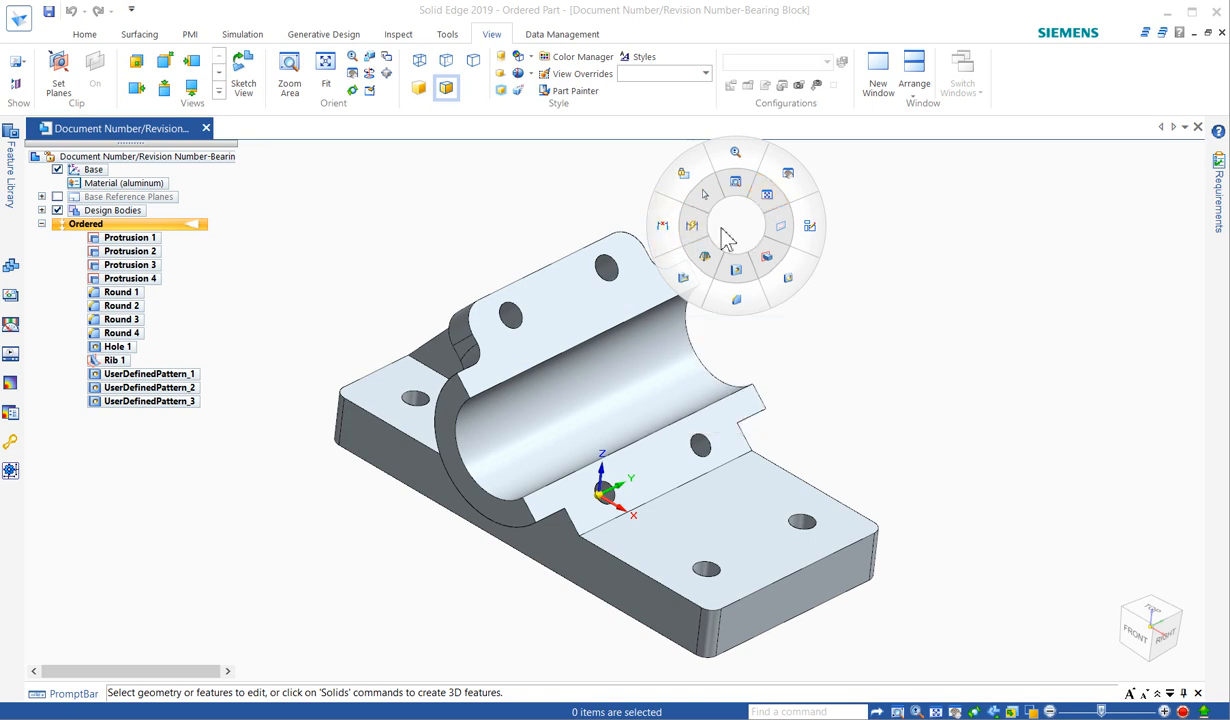
pyautogui.click(721, 228)
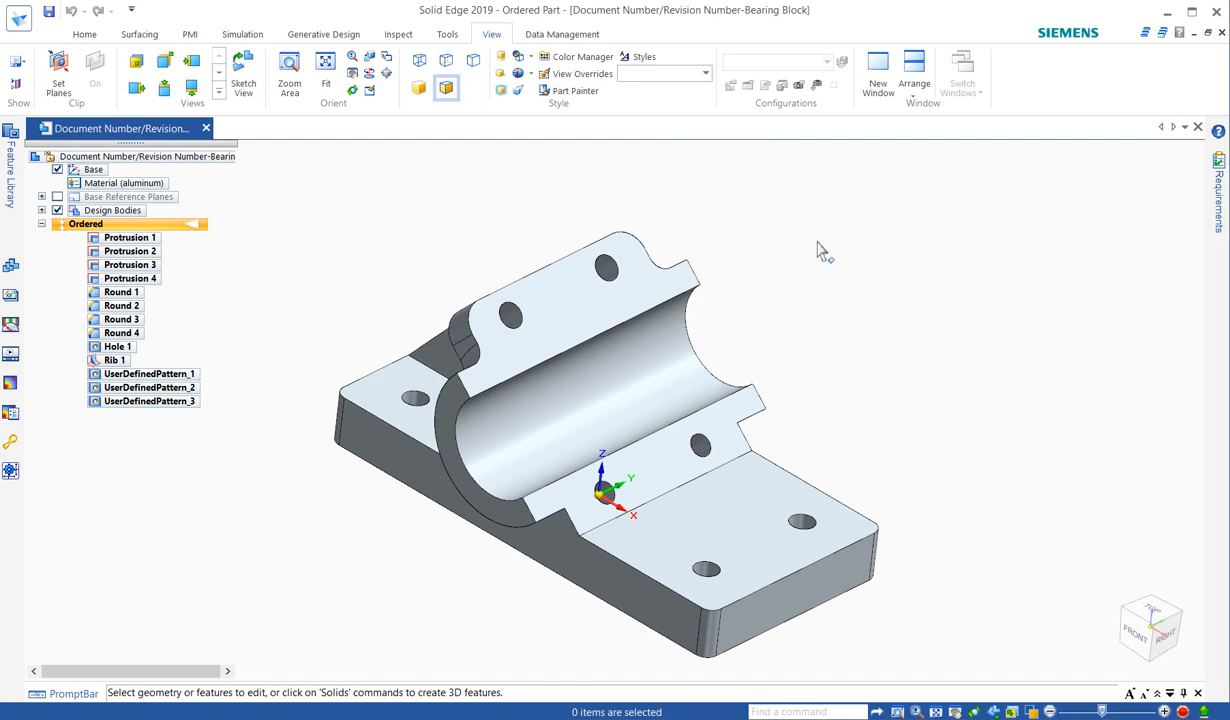
pyautogui.moveTo(816, 241); pyautogui.dragTo(727, 237, button='right')
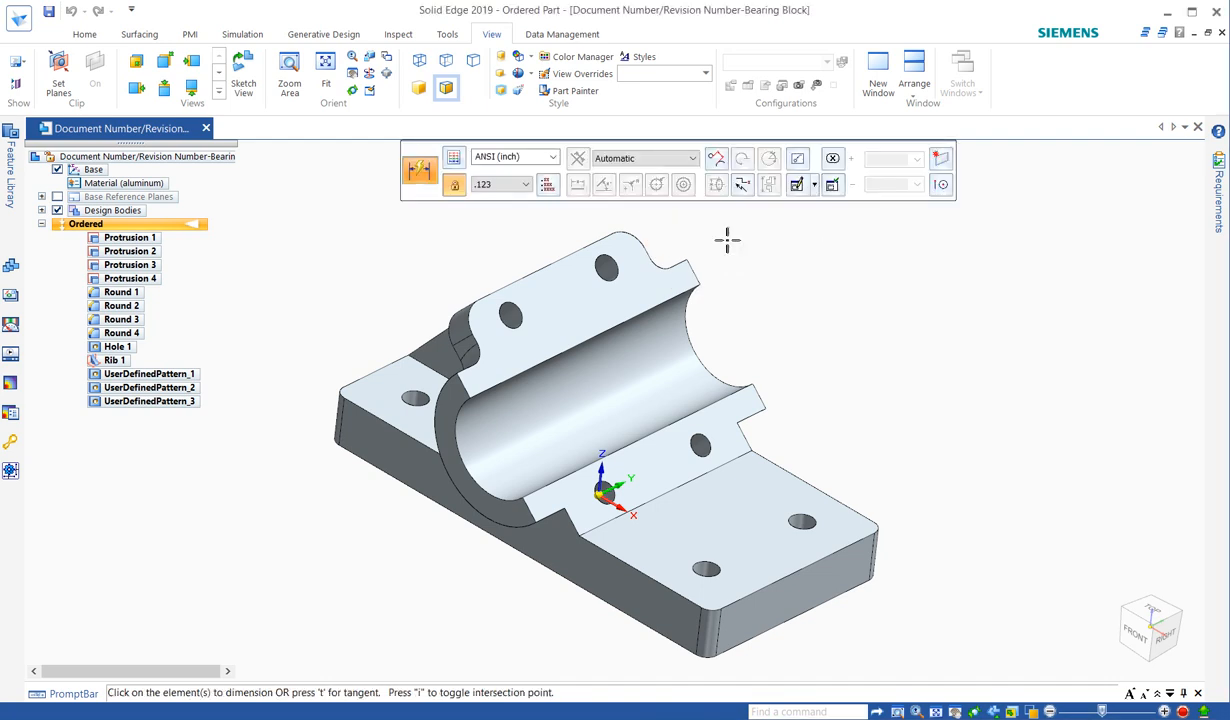
pyautogui.moveTo(790, 285); pyautogui.dragTo(830, 270, button='right')
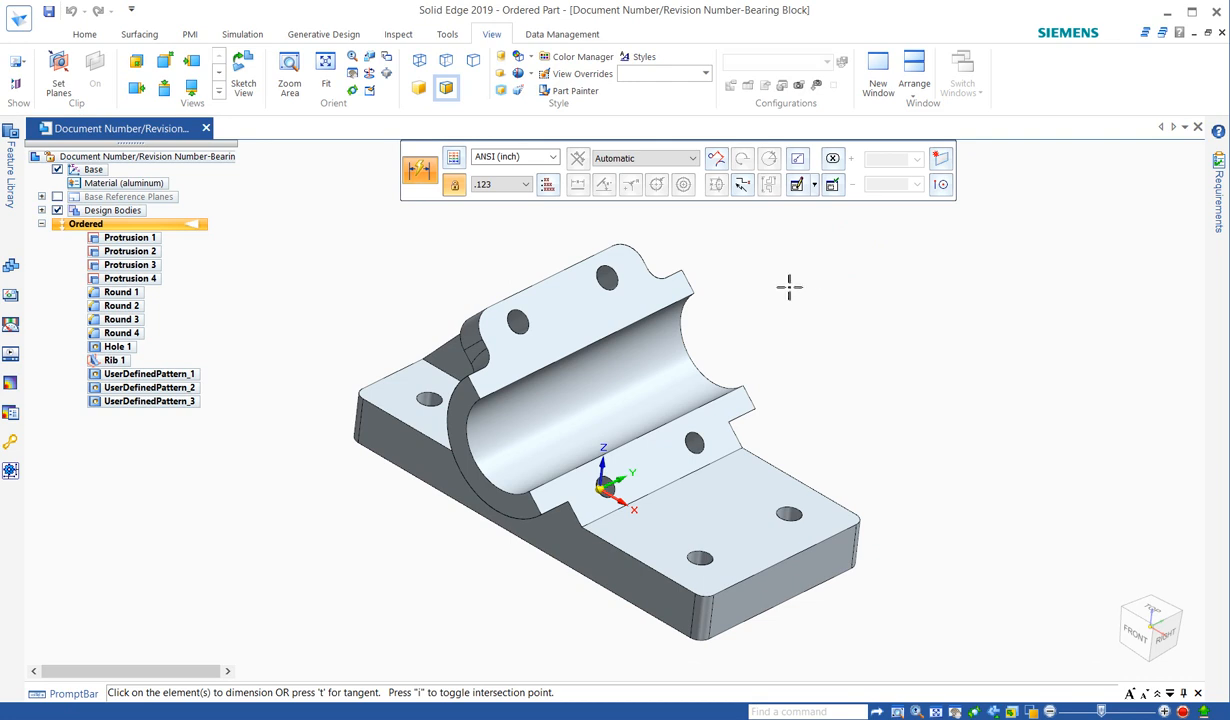
pyautogui.rightClick(789, 287)
# Step: Collapse the command ribbon and examine the radial menu's commands over the empty workspace
pyautogui.doubleClick(490, 36)
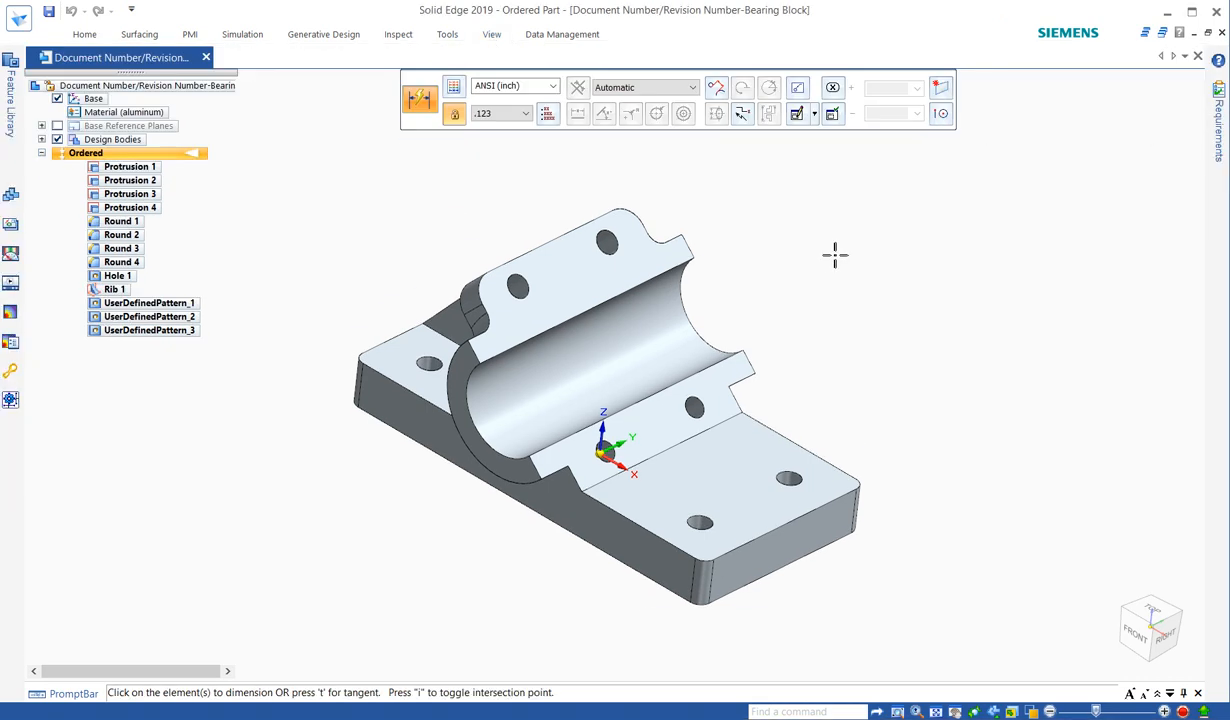
pyautogui.rightClick(762, 277)
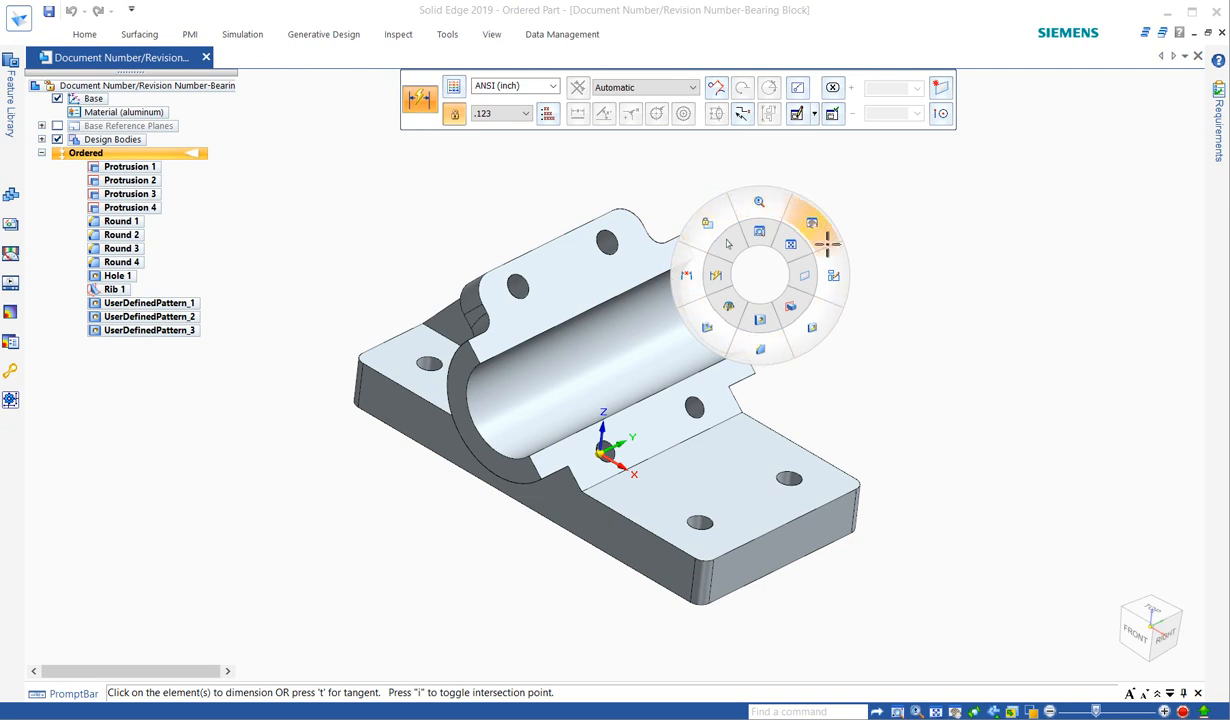
pyautogui.click(757, 279)
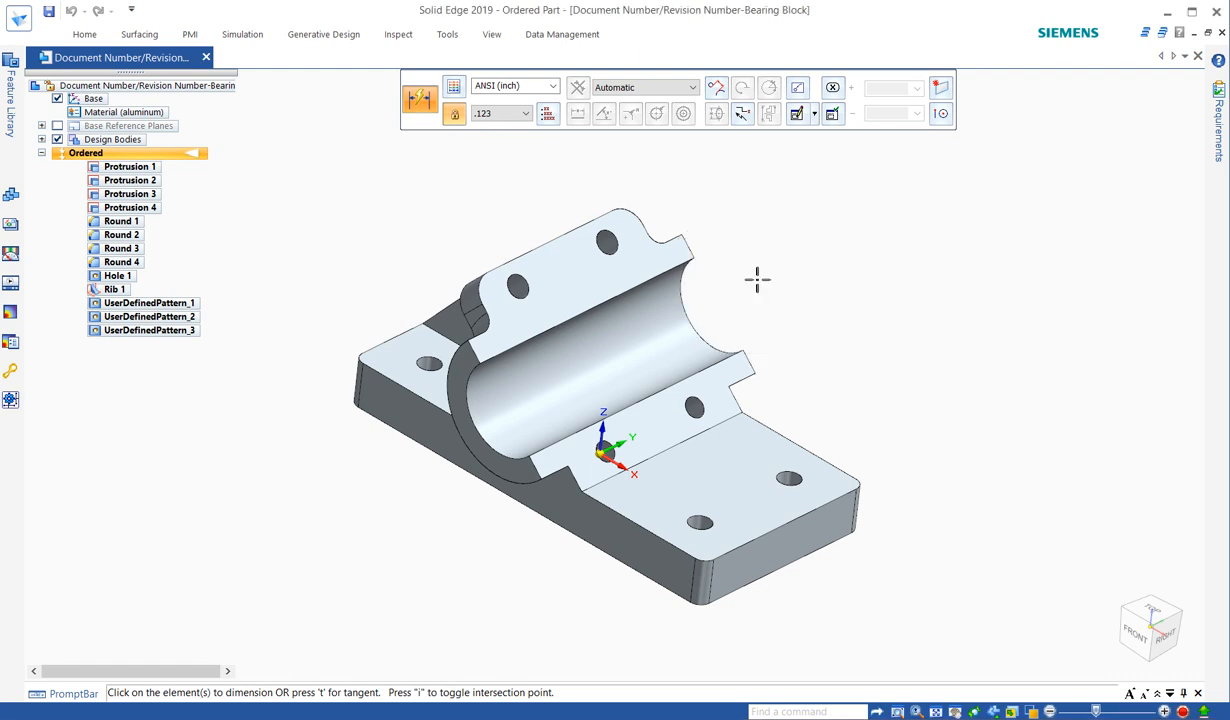
pyautogui.rightClick(779, 231)
pyautogui.click(779, 231)
pyautogui.rightClick(764, 230)
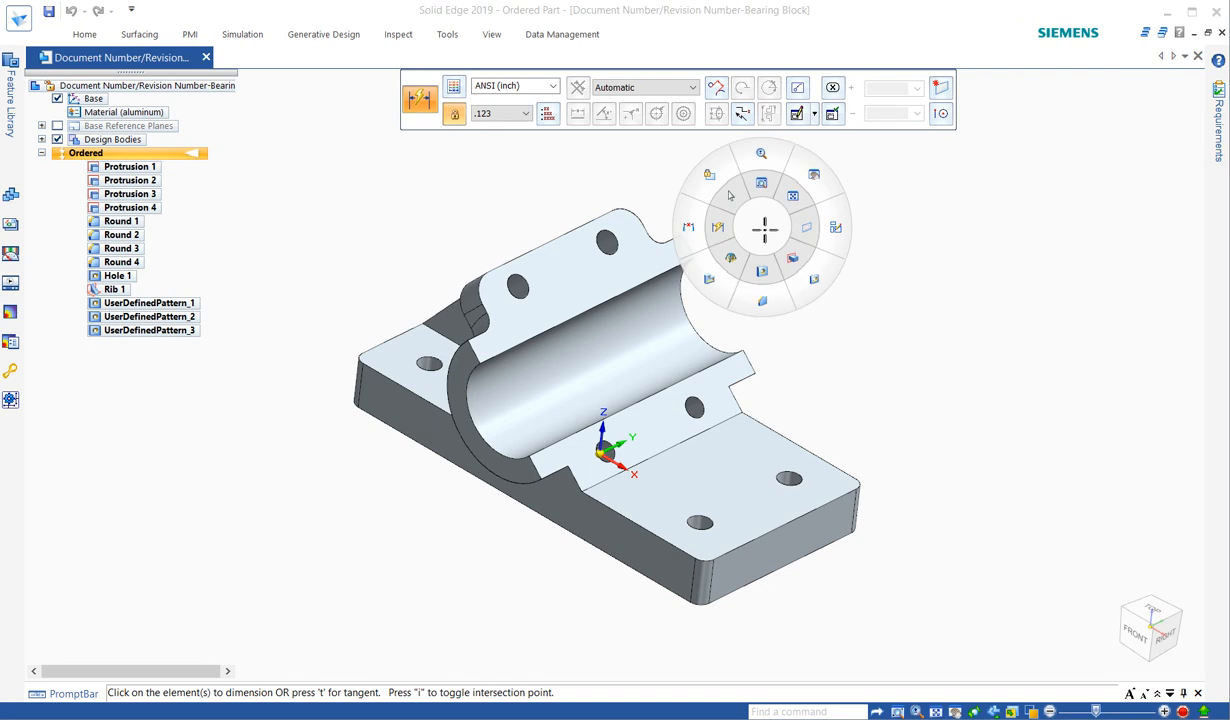
pyautogui.click(764, 230)
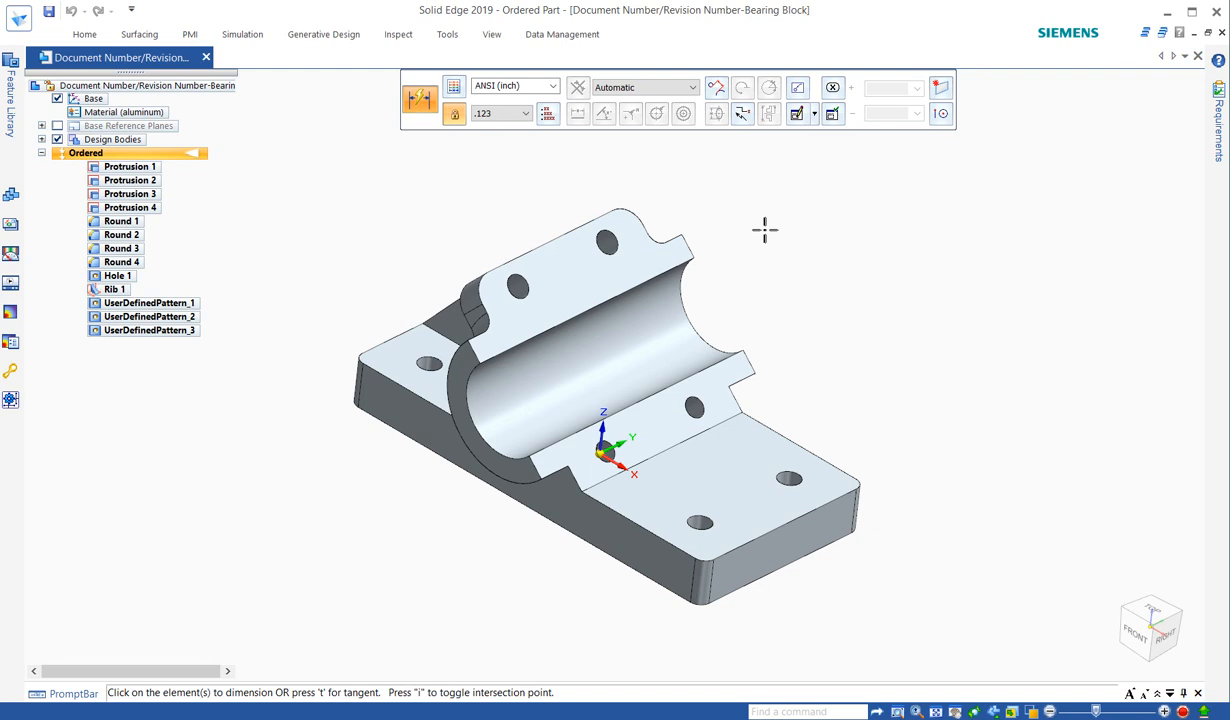
# Step: Leave Smart Dimension and look at the context commands offered for empty space
pyautogui.press('Escape')
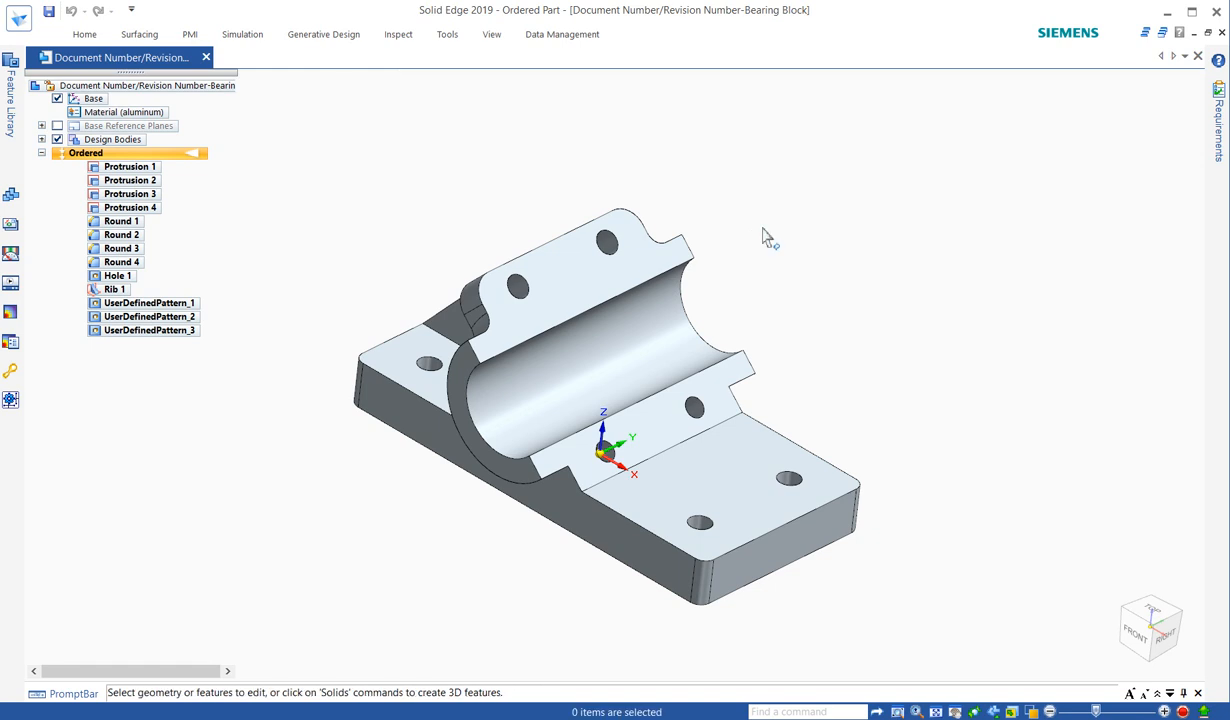
pyautogui.rightClick(758, 233)
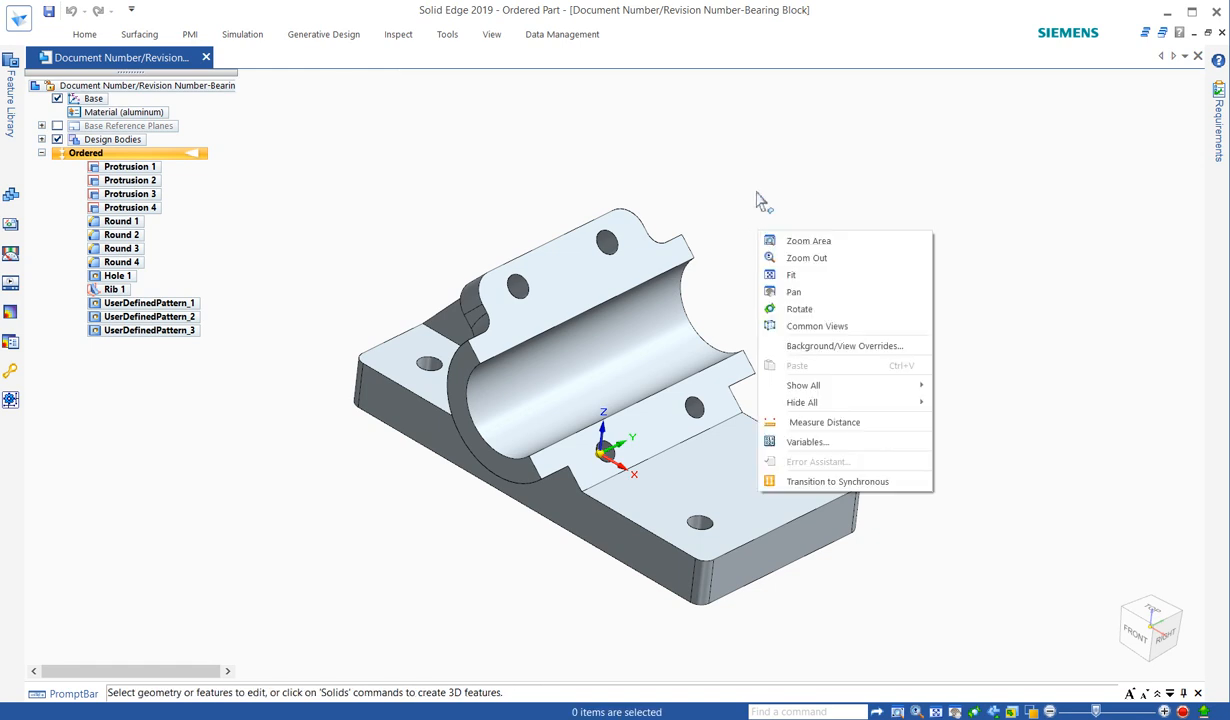
pyautogui.rightClick(760, 200)
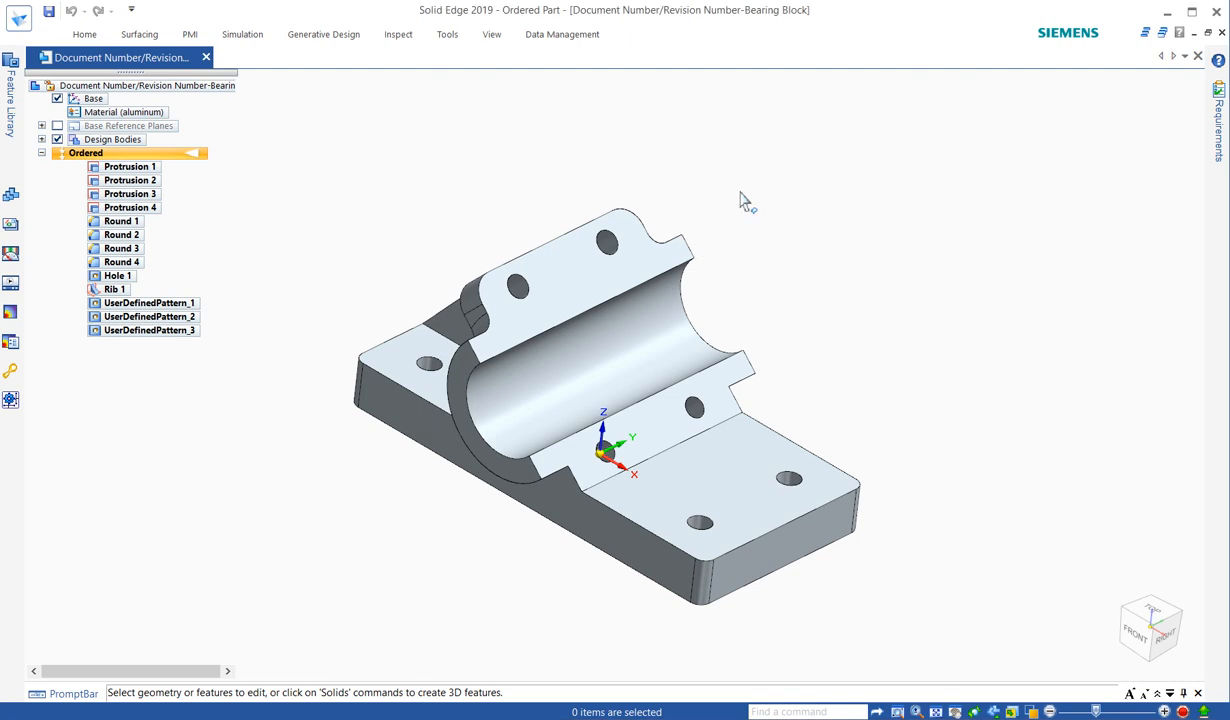
# Step: Review the radial menu's gesture and delay settings in the Helpers options, accept the options and bring up the radial menu
pyautogui.click(19, 17)
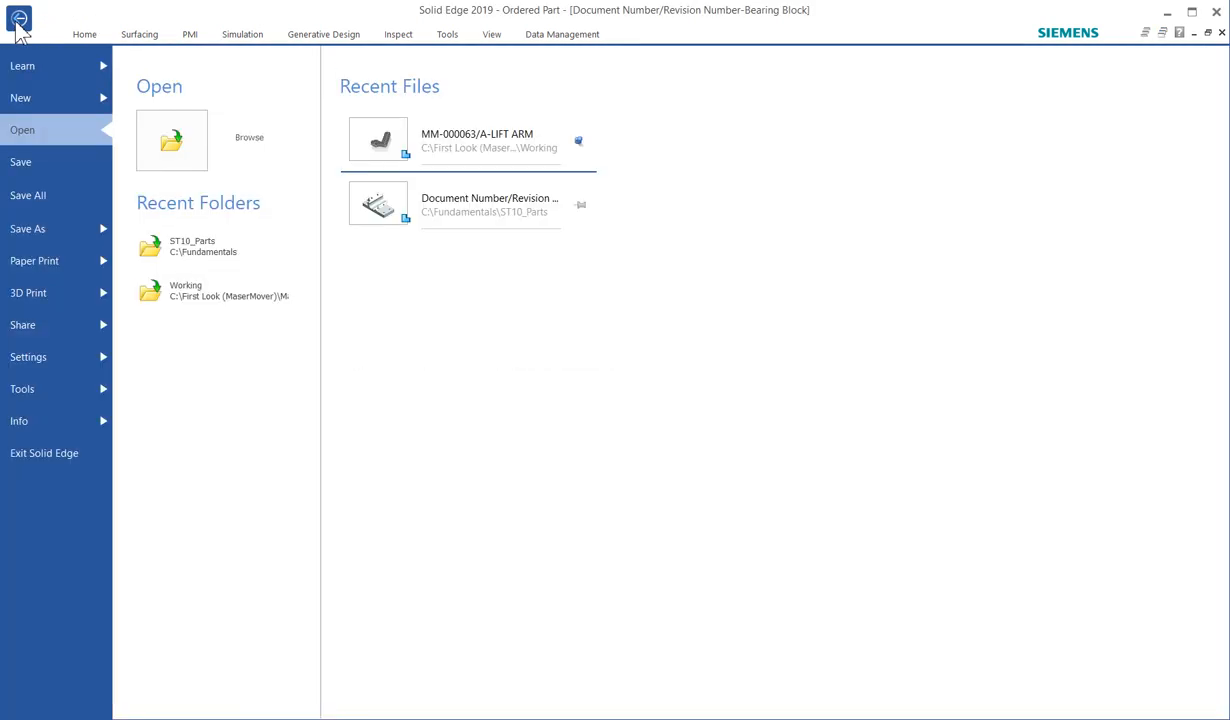
pyautogui.click(60, 356)
pyautogui.click(249, 177)
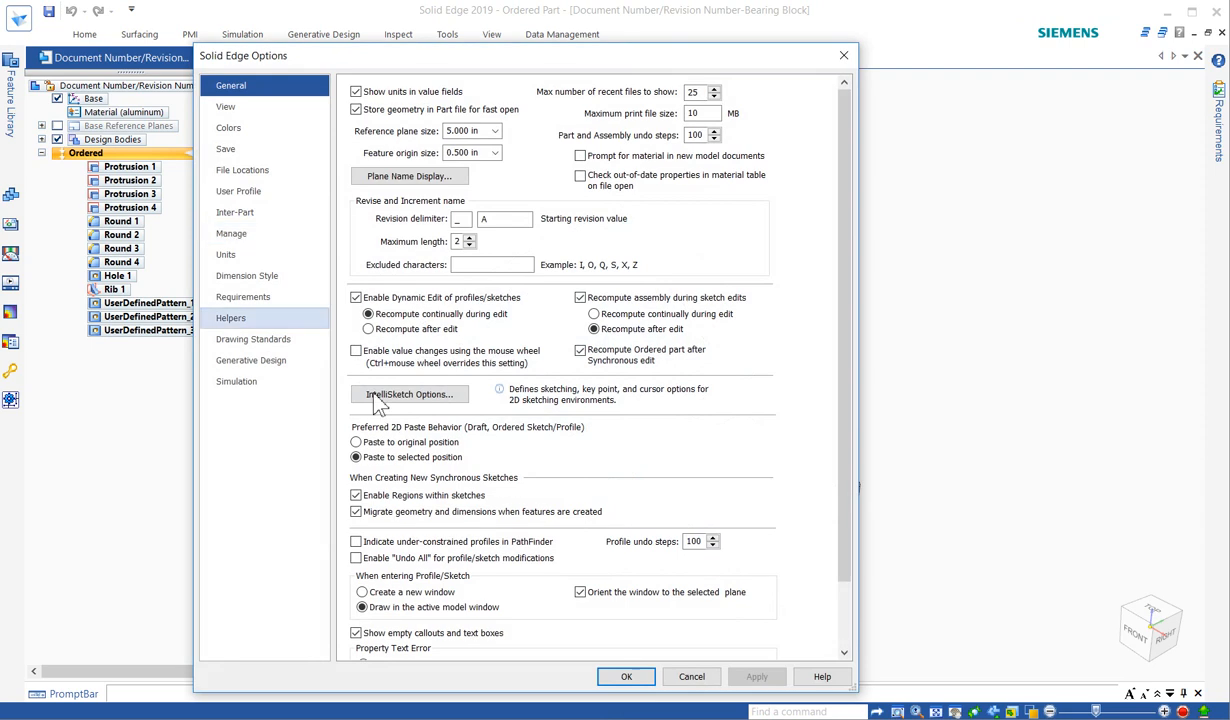
pyautogui.click(231, 318)
pyautogui.scroll(-1, 510, 483)
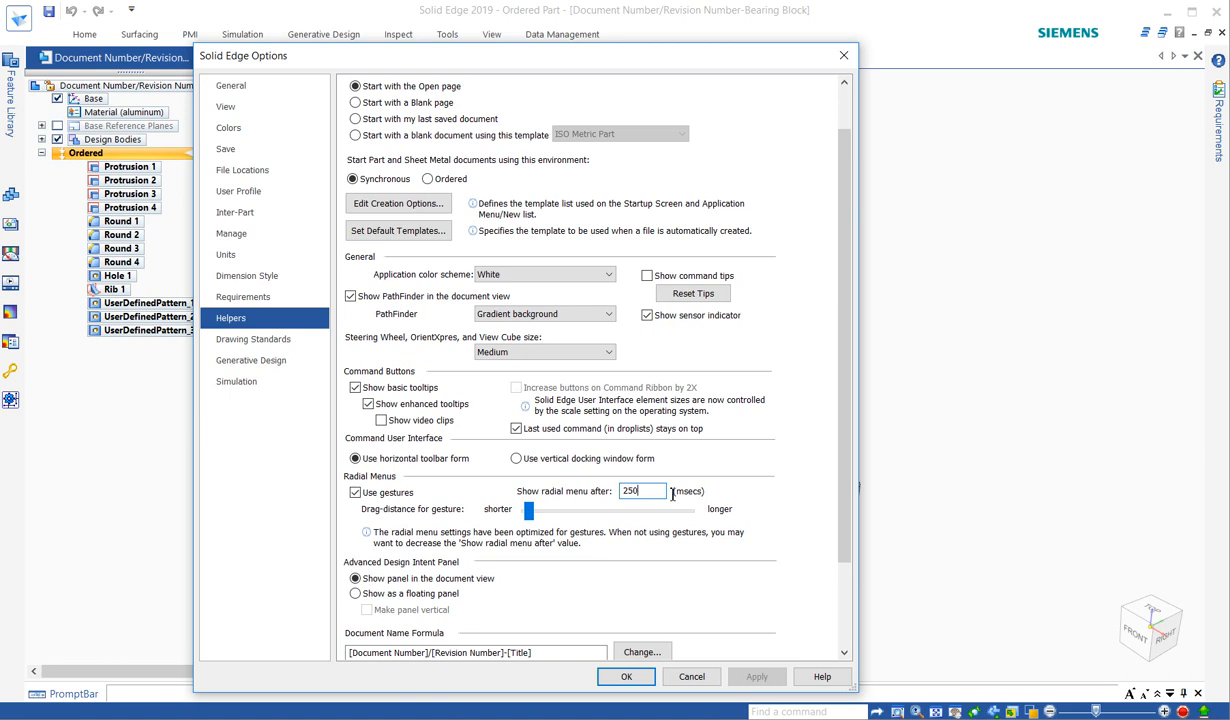
pyautogui.scroll(-3, 848, 447)
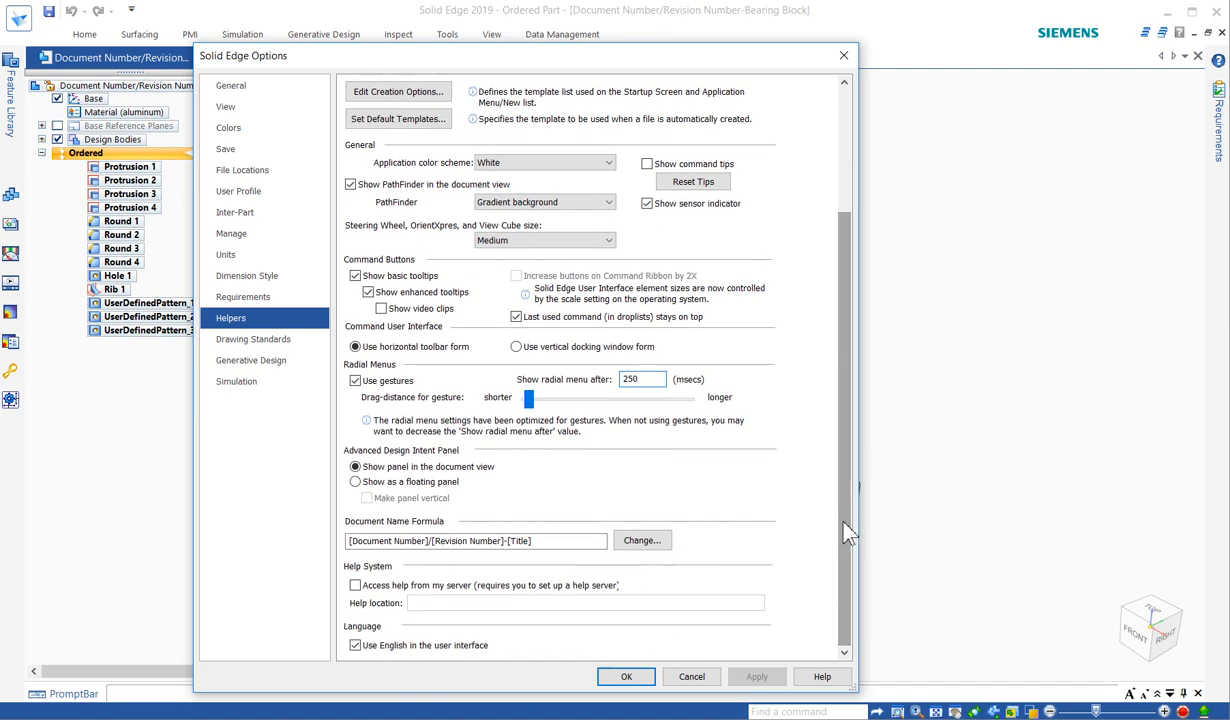
pyautogui.click(628, 677)
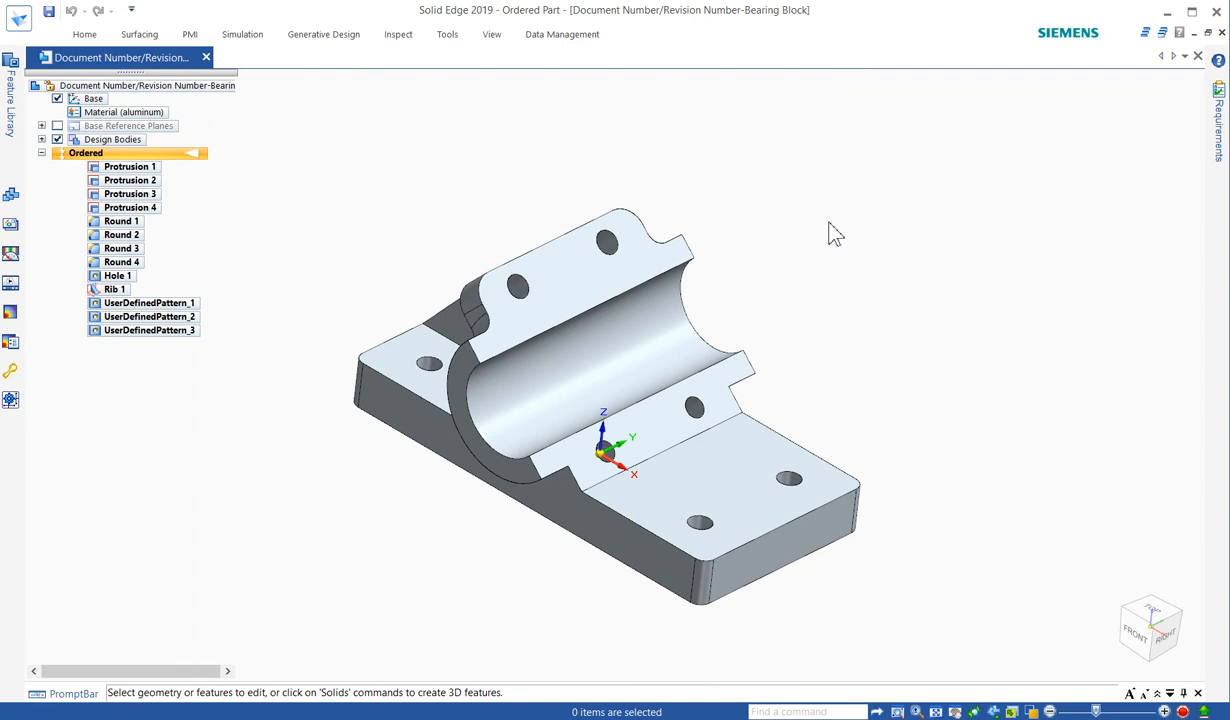
pyautogui.rightClick(829, 231)
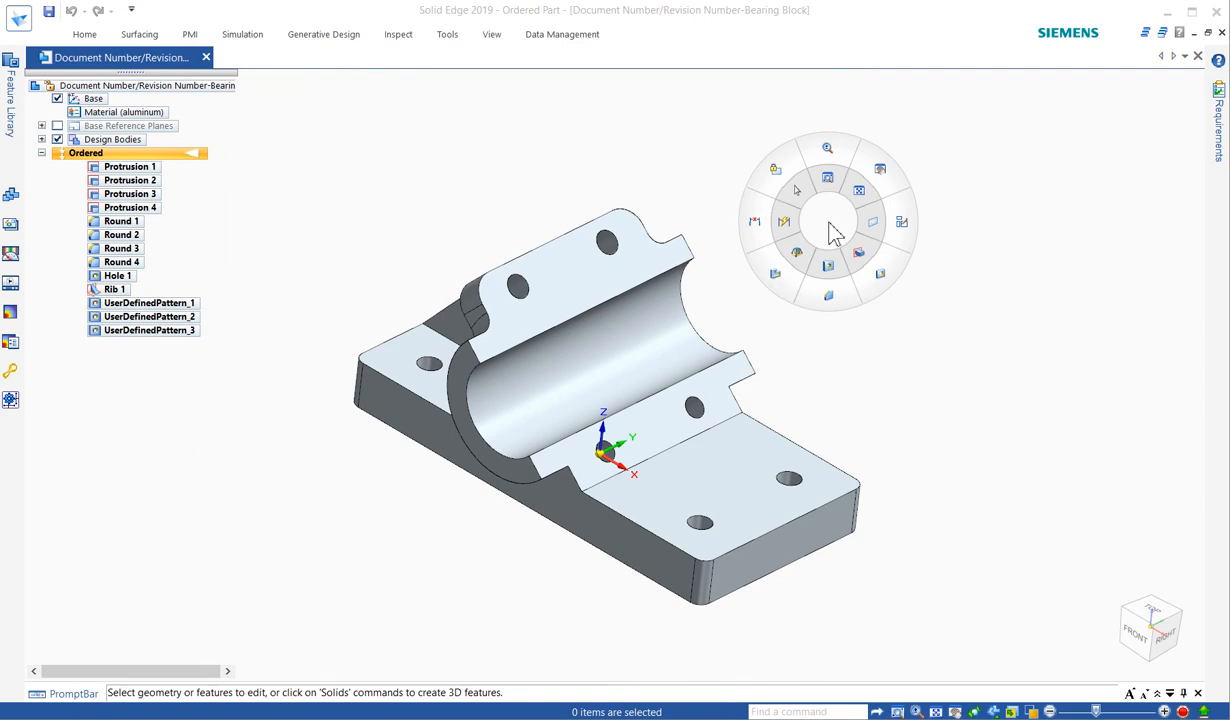
# Step: Try defining a dynamic rotation center near the upper flange and rotate the bearing block
pyautogui.moveTo(815, 266)
pyautogui.mouseDown(button='middle')
pyautogui.moveTo(768, 257)
pyautogui.moveTo(815, 242)
pyautogui.moveTo(796, 258)
pyautogui.moveTo(803, 268)
pyautogui.moveTo(848, 266)
pyautogui.moveTo(788, 239)
pyautogui.moveTo(813, 230)
pyautogui.moveTo(810, 247)
pyautogui.mouseUp(button='middle')
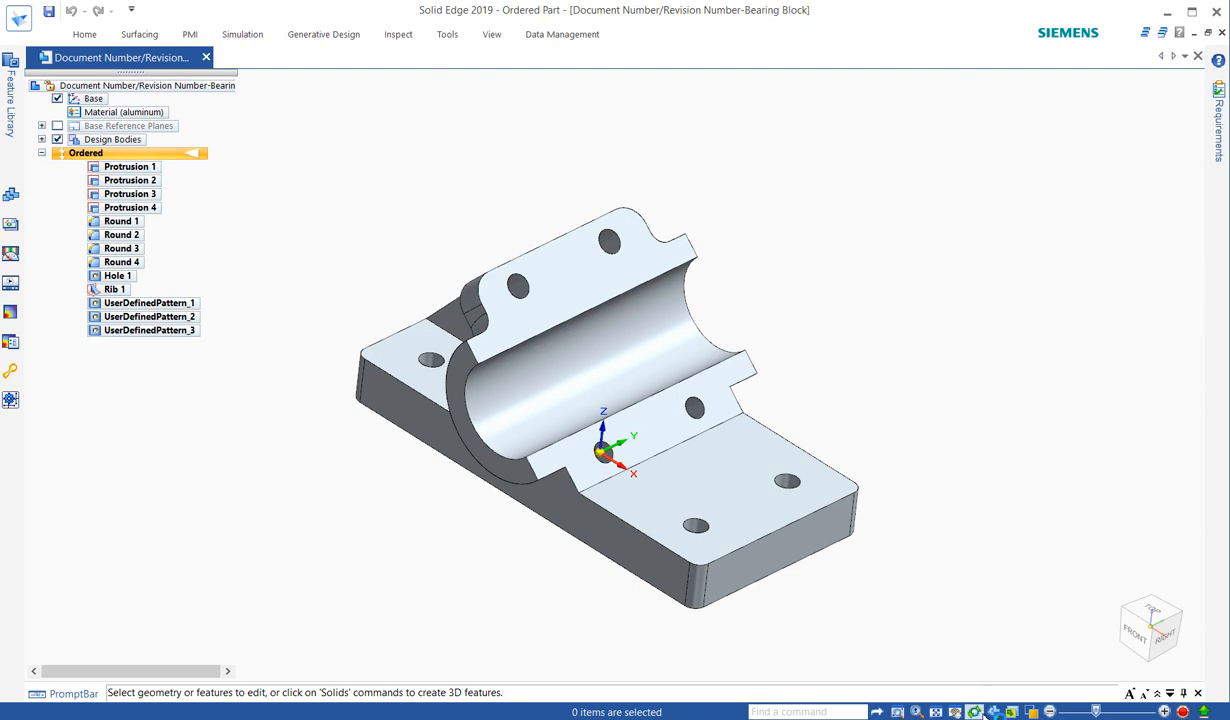
pyautogui.middleClick(729, 217)
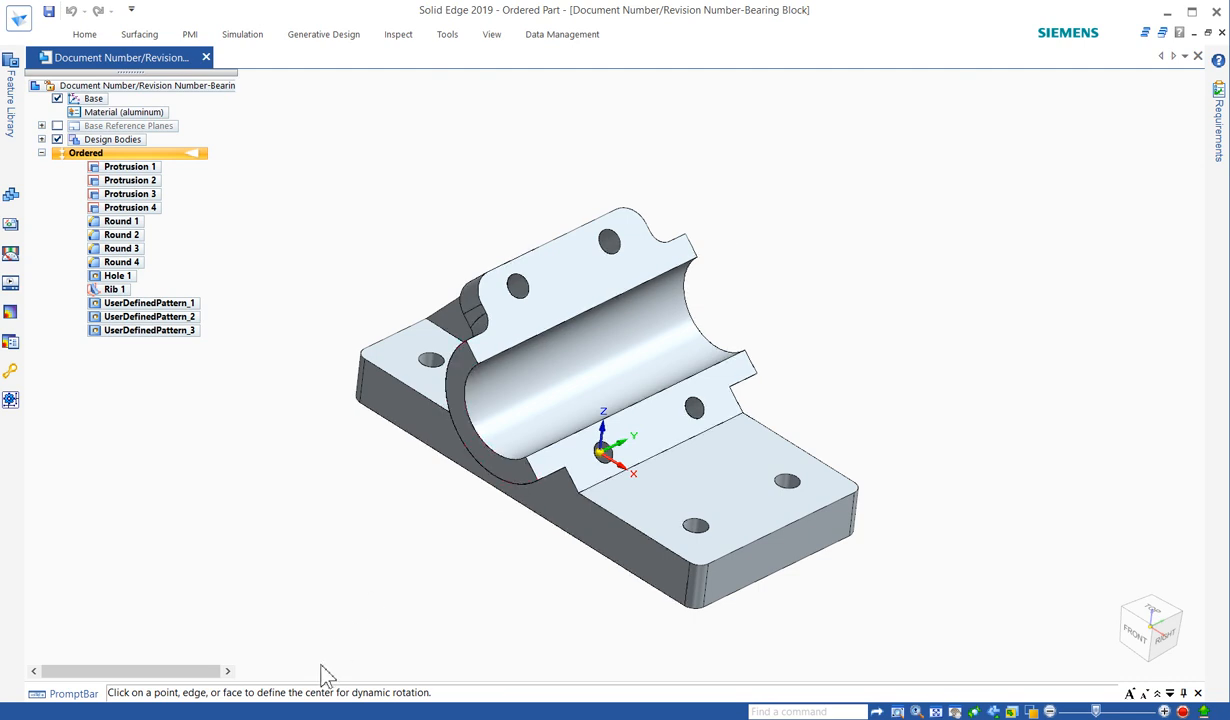
pyautogui.press('ctrl')
pyautogui.press('ctrl')
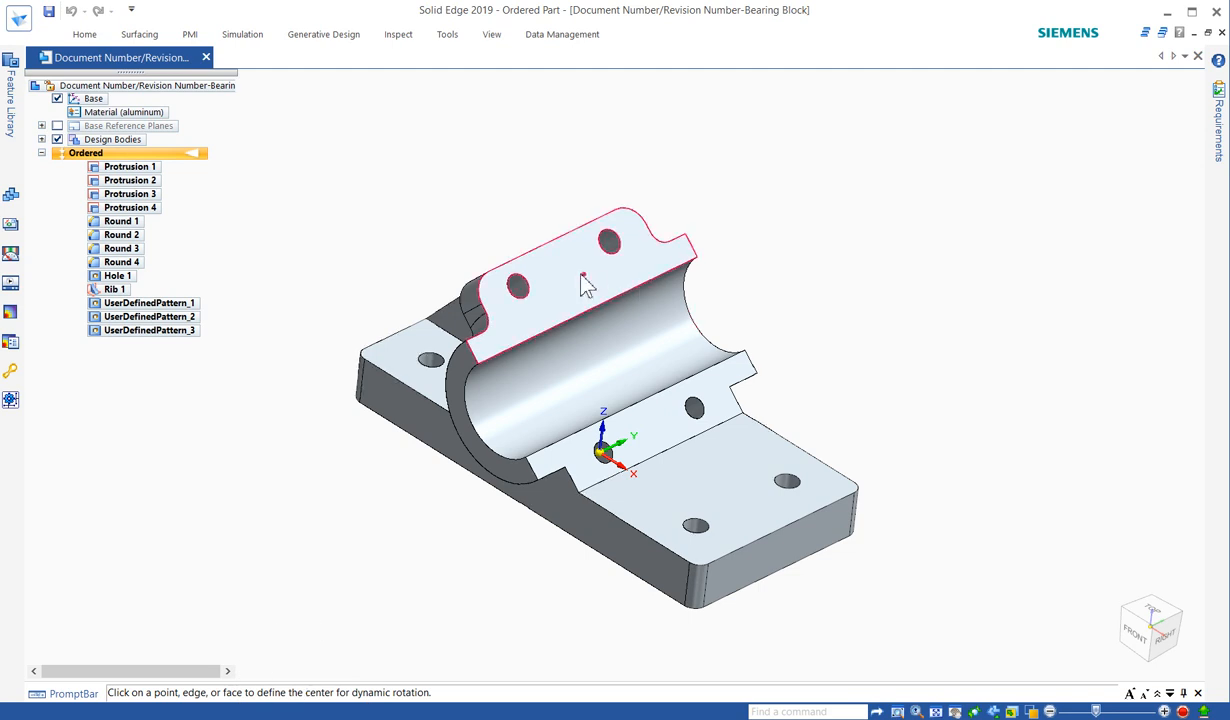
pyautogui.click(688, 263)
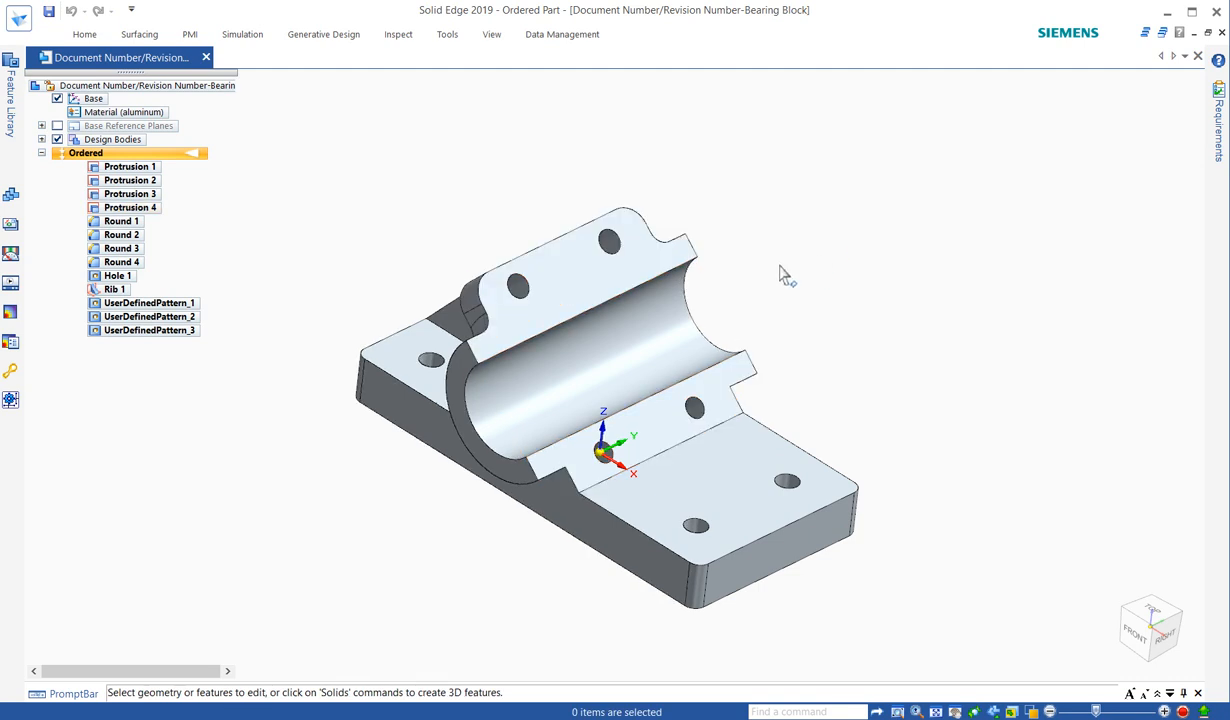
pyautogui.moveTo(783, 280); pyautogui.dragTo(815, 251, button='middle')
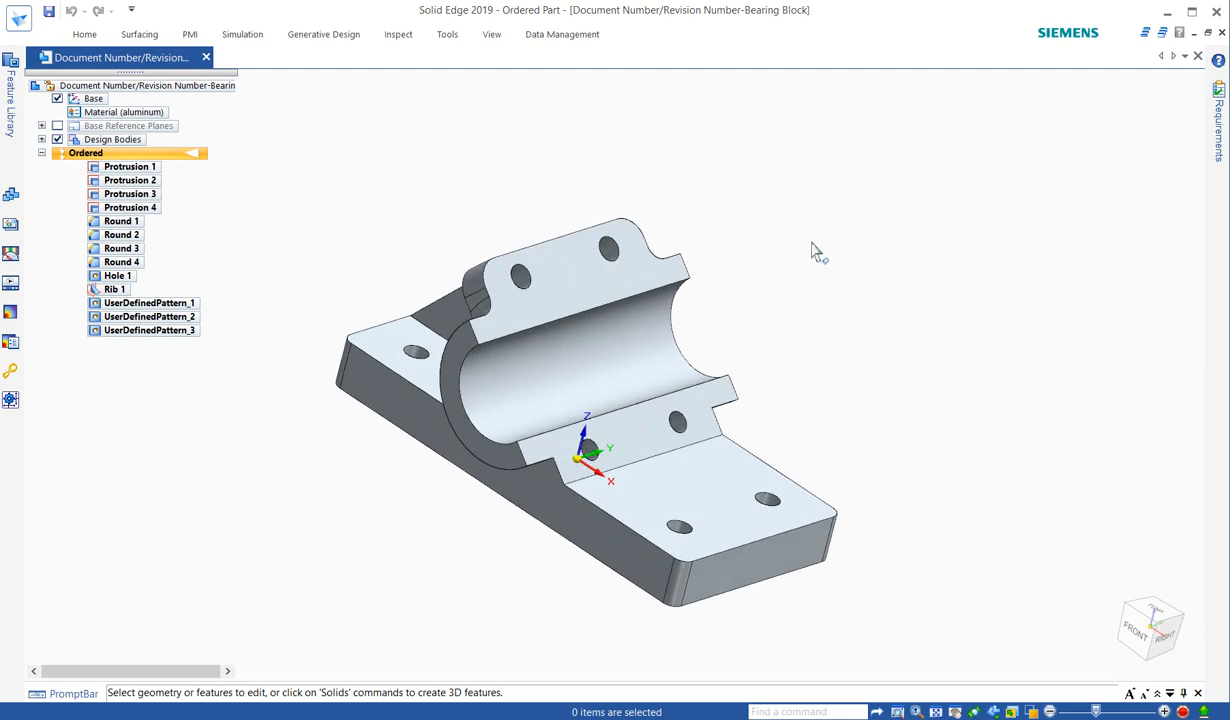
# Step: Enter and leave the rotation center definition several times, rotating the bearing block in between
pyautogui.middleClick(812, 243)
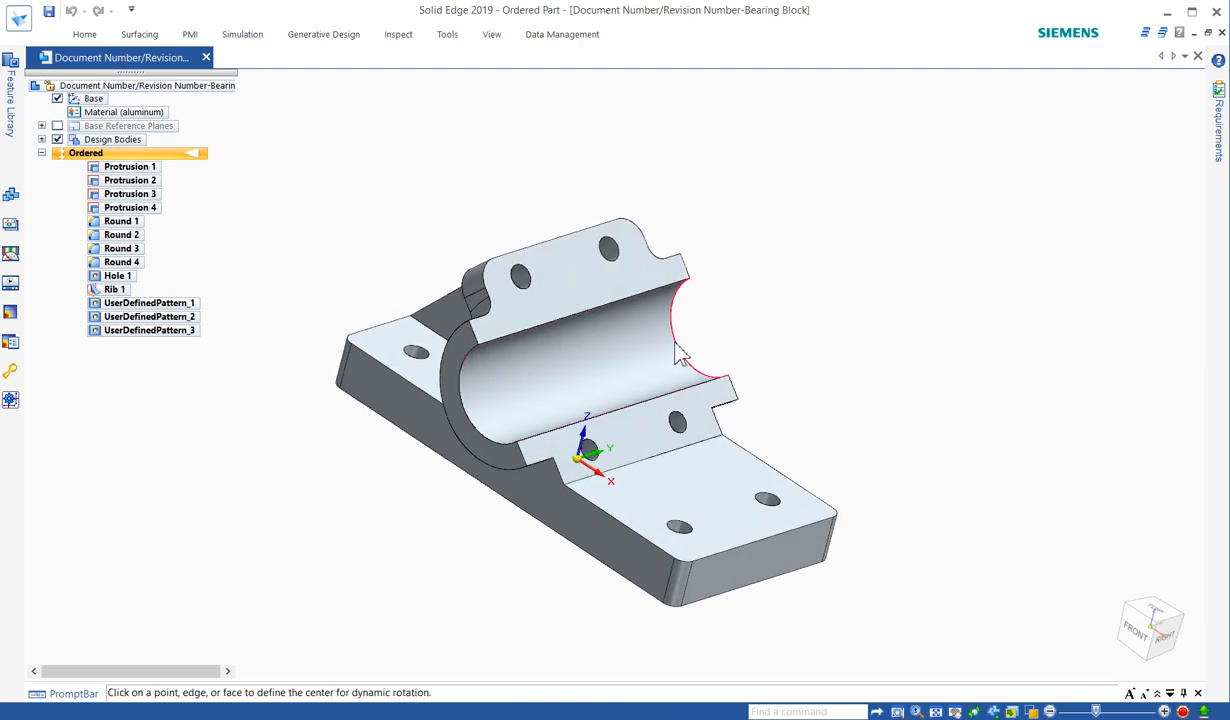
pyautogui.press('Escape')
pyautogui.moveTo(808, 302)
pyautogui.mouseDown(button='middle')
pyautogui.moveTo(815, 357)
pyautogui.moveTo(808, 302)
pyautogui.mouseUp(button='middle')
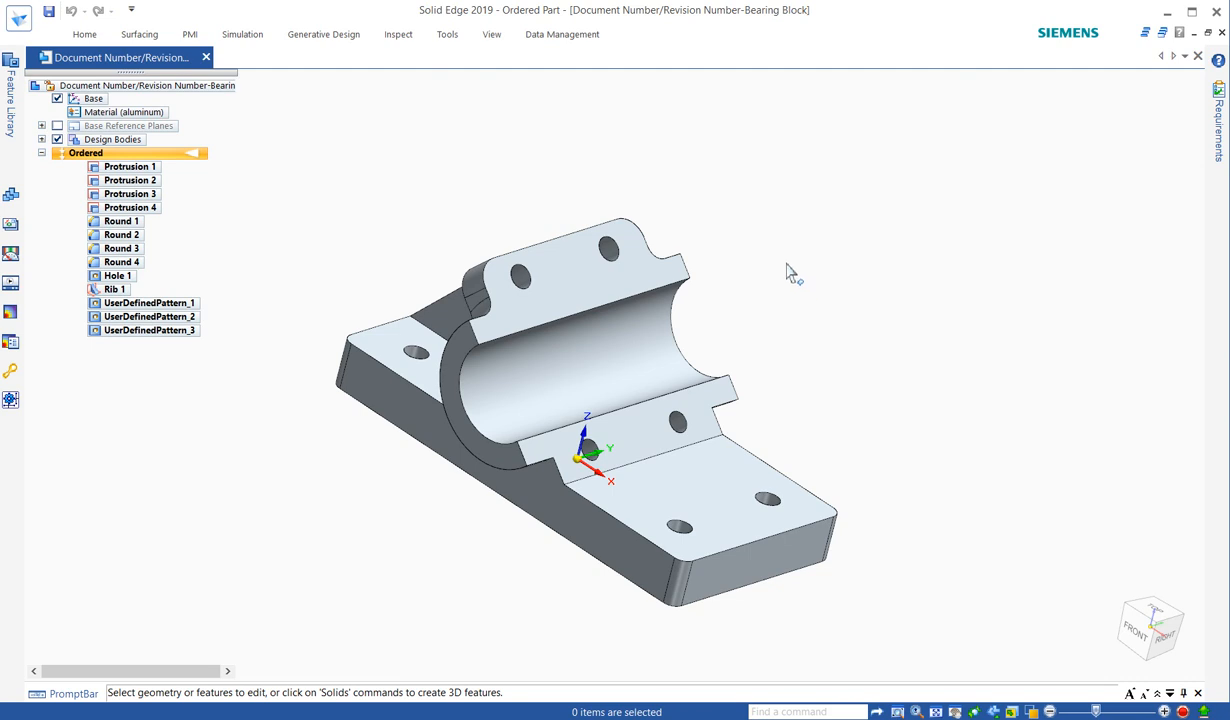
pyautogui.middleClick(787, 261)
pyautogui.moveTo(810, 267)
pyautogui.mouseDown(button='middle')
pyautogui.moveTo(755, 269)
pyautogui.moveTo(789, 264)
pyautogui.mouseUp(button='middle')
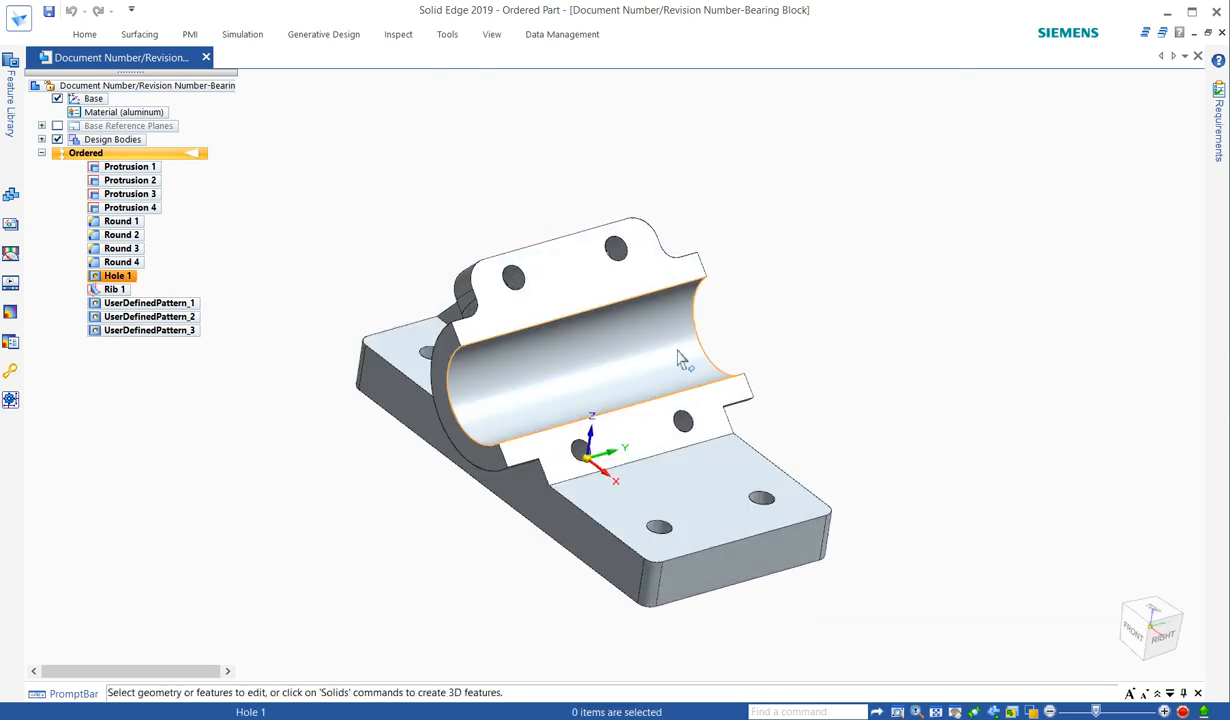
pyautogui.middleClick(787, 267)
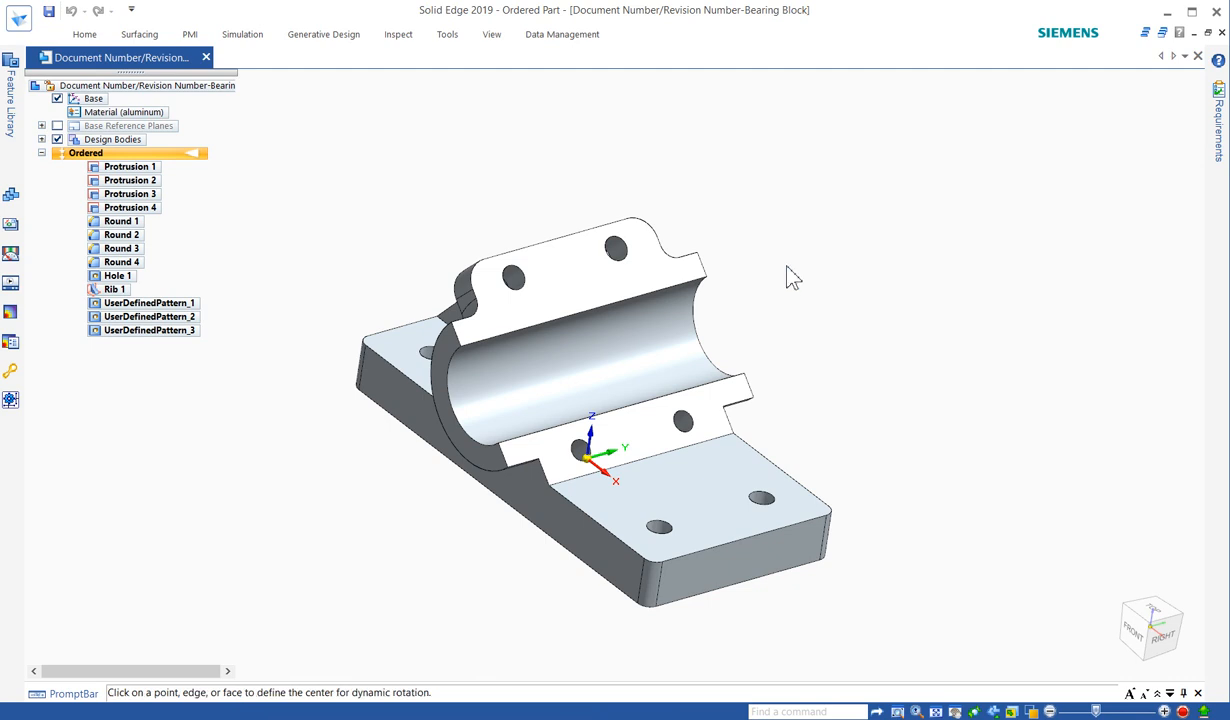
pyautogui.middleClick(787, 267)
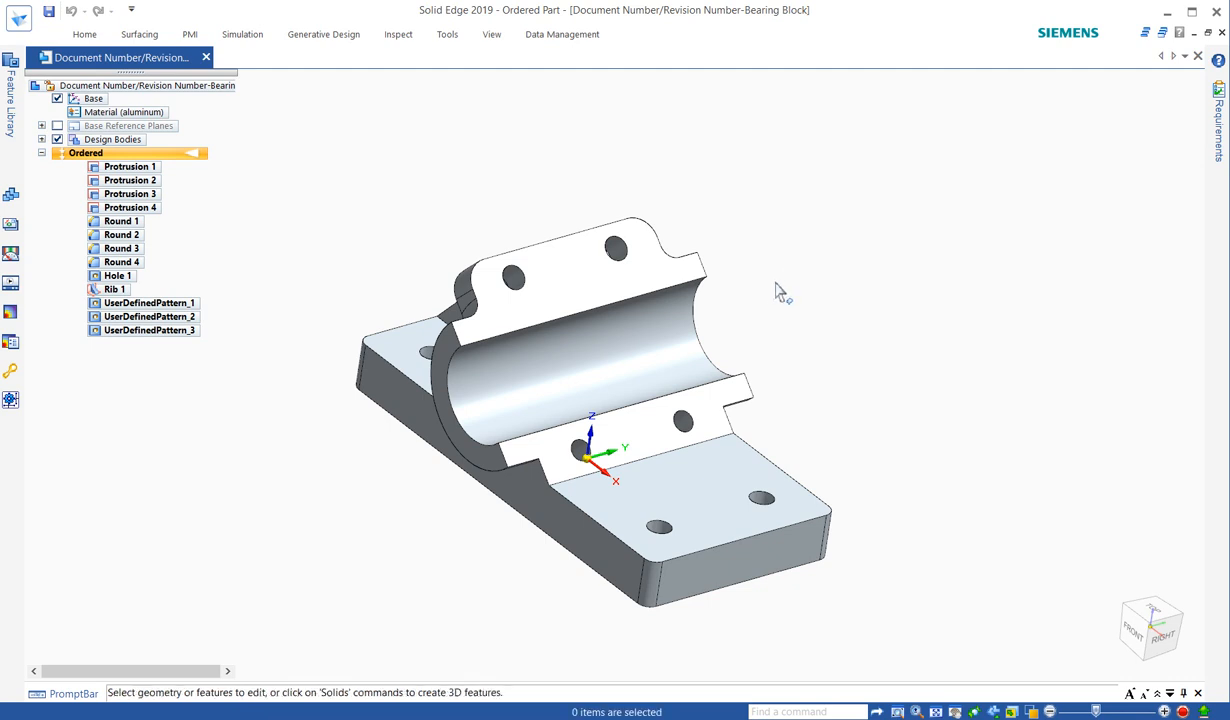
pyautogui.moveTo(857, 338)
pyautogui.mouseDown(button='middle')
pyautogui.moveTo(733, 338)
pyautogui.moveTo(857, 310)
pyautogui.moveTo(868, 343)
pyautogui.mouseUp(button='middle')
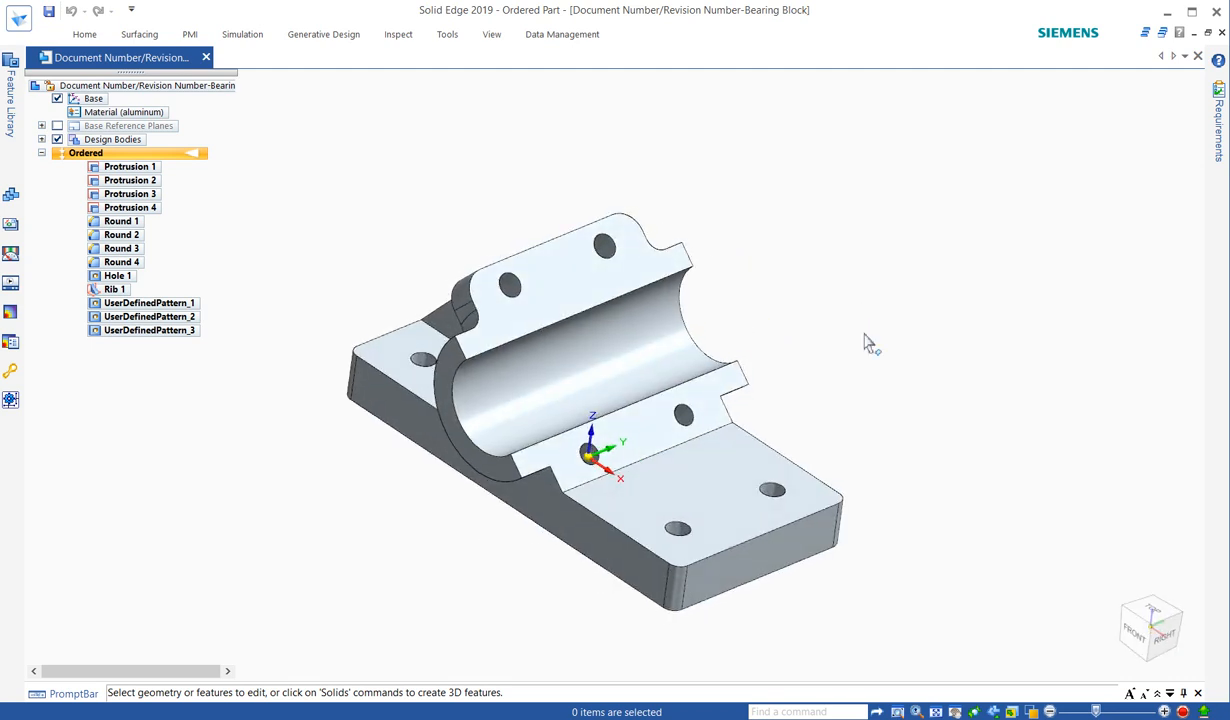
# Step: Restore the isometric view, define the rotation center on the base's flat upper face and rotate the bearing block about it
pyautogui.scroll(1, 868, 343)
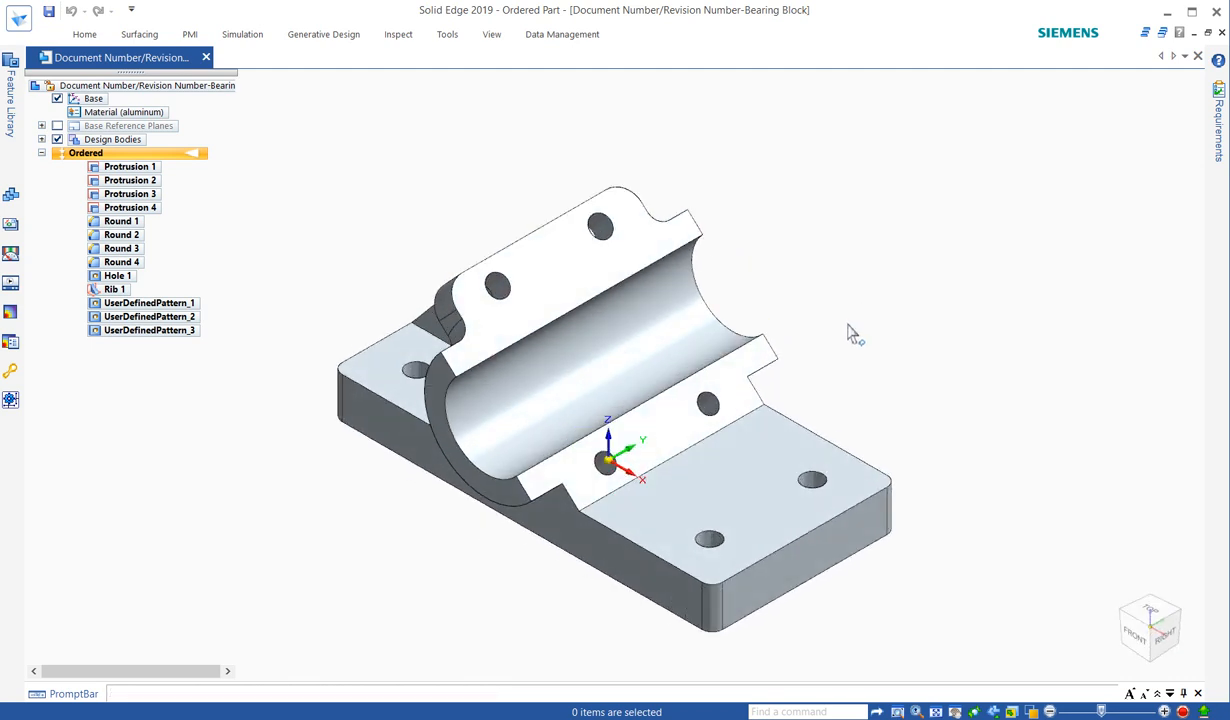
pyautogui.middleClick(814, 238)
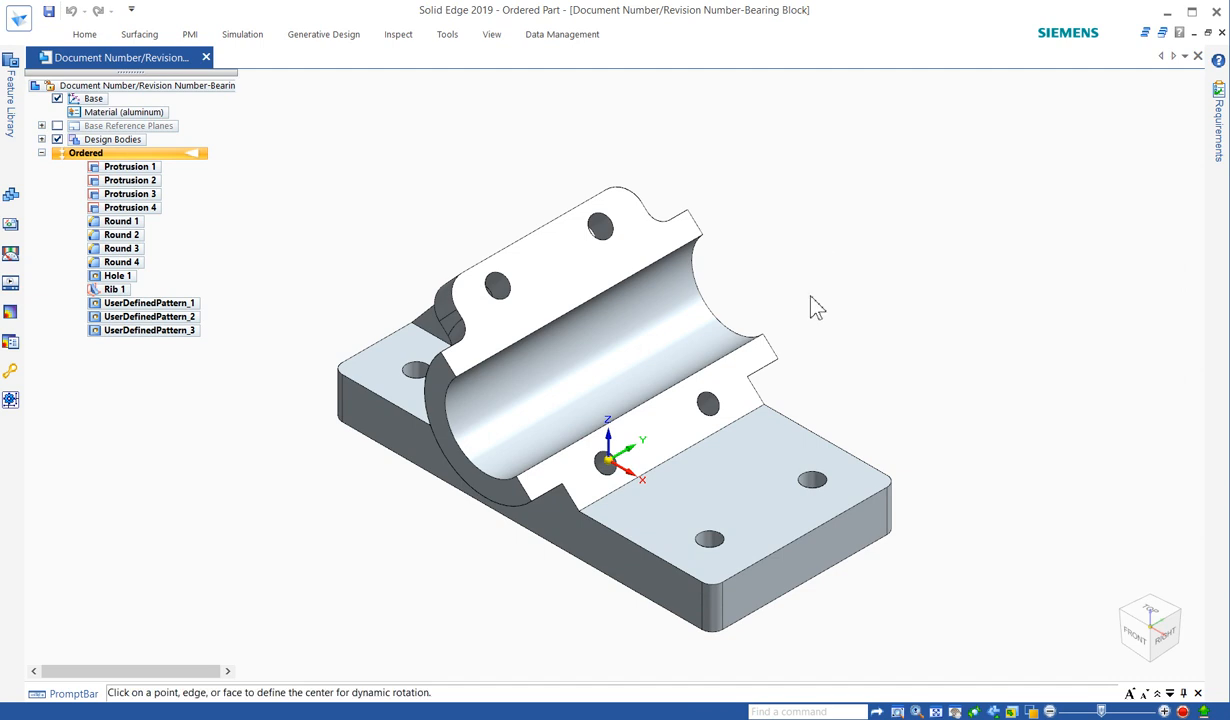
pyautogui.click(736, 499)
pyautogui.moveTo(858, 338)
pyautogui.mouseDown(button='middle')
pyautogui.moveTo(960, 373)
pyautogui.moveTo(832, 308)
pyautogui.moveTo(783, 351)
pyautogui.moveTo(859, 321)
pyautogui.moveTo(923, 390)
pyautogui.moveTo(860, 332)
pyautogui.moveTo(882, 341)
pyautogui.moveTo(874, 335)
pyautogui.mouseUp(button='middle')
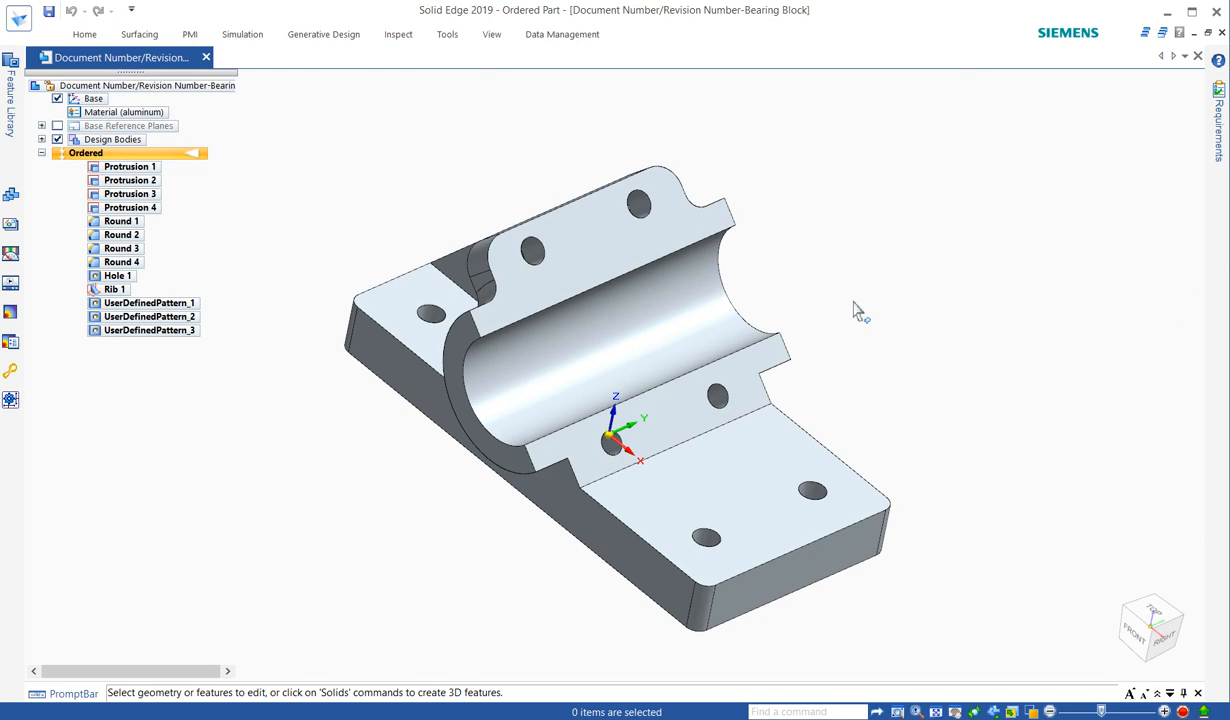
# Step: Reset the rotation center from empty space and rotate the bearing block slightly
pyautogui.middleClick(854, 302)
pyautogui.middleClick(854, 302)
pyautogui.moveTo(880, 313)
pyautogui.mouseDown(button='middle')
pyautogui.moveTo(815, 310)
pyautogui.moveTo(880, 316)
pyautogui.mouseUp(button='middle')
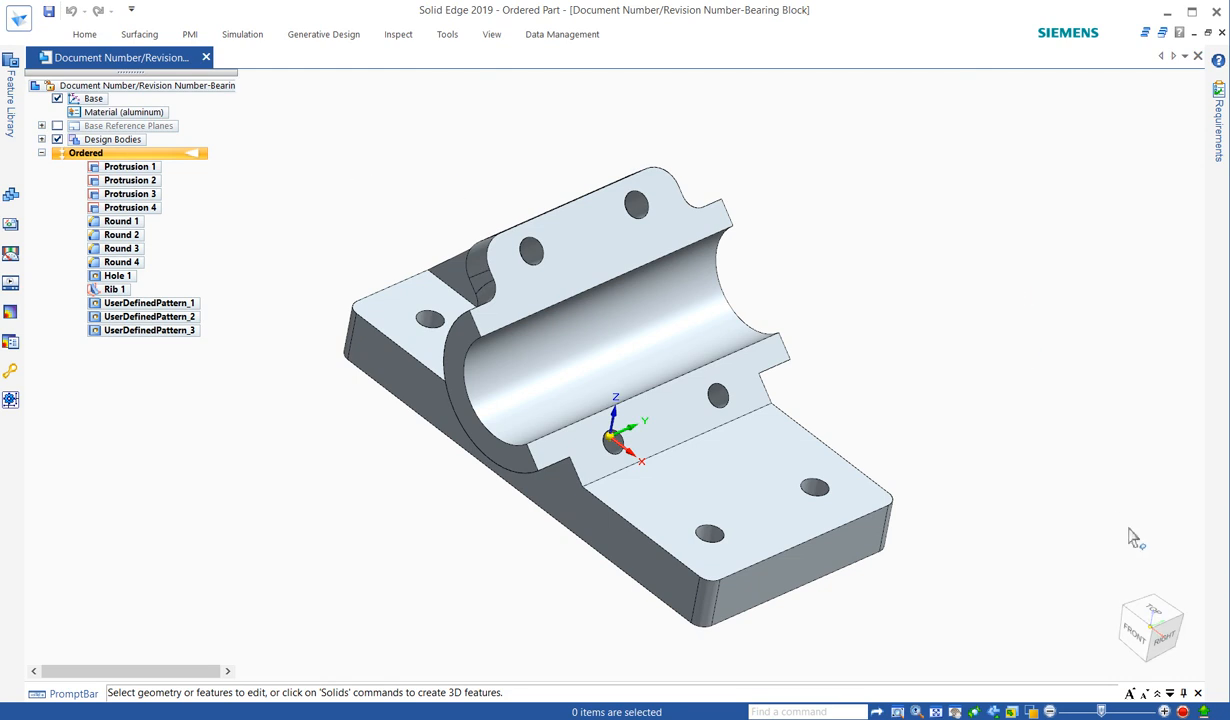
# Step: Open the Record Video controls for the Solid Edge screen
pyautogui.moveTo(1189, 664)
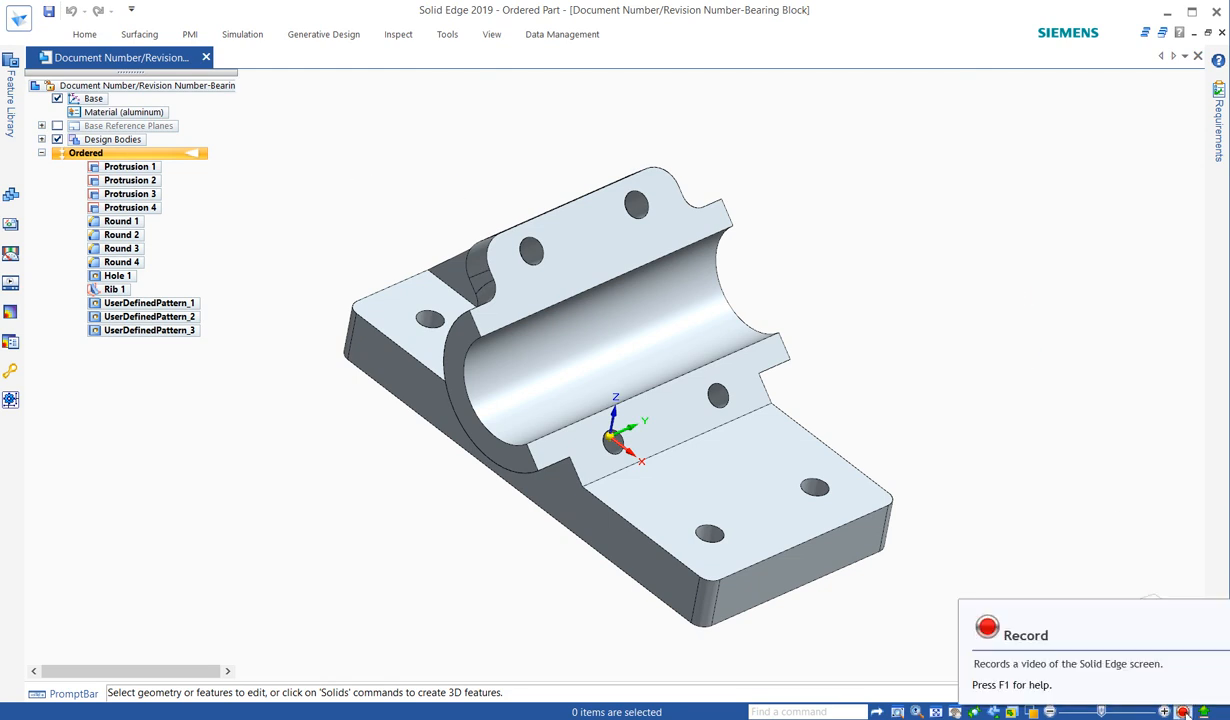
pyautogui.click(1183, 711)
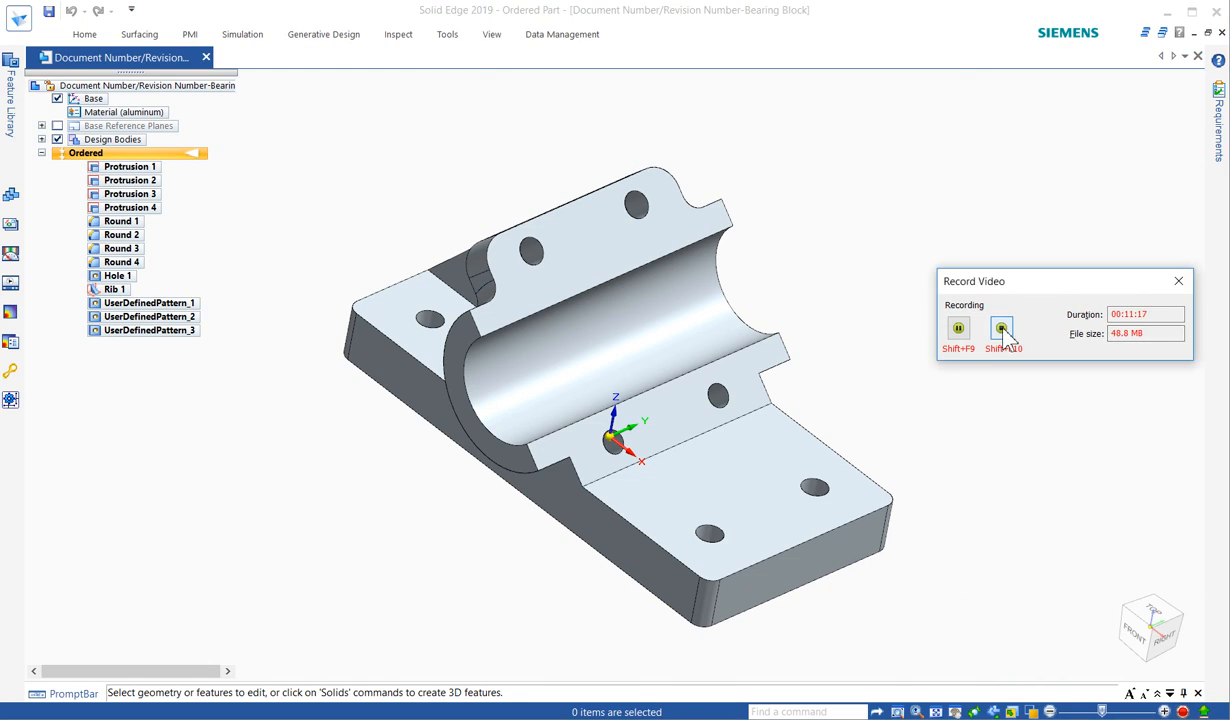